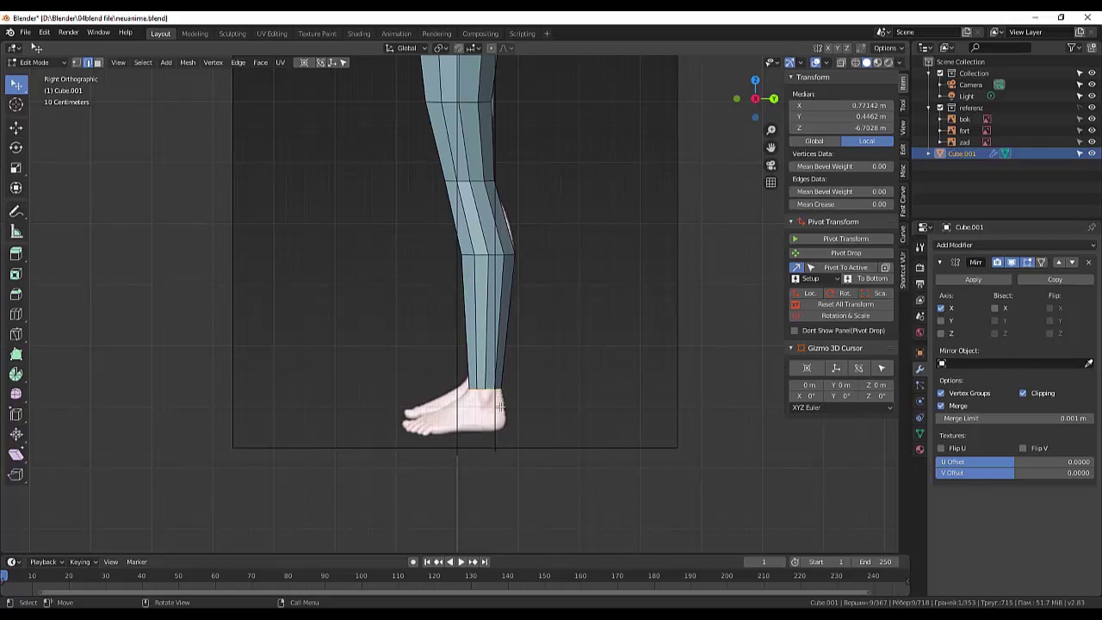
- Extrude the leg's bottom loop down twice, scaling the new rings to 1.244 and 1.265
key(e)
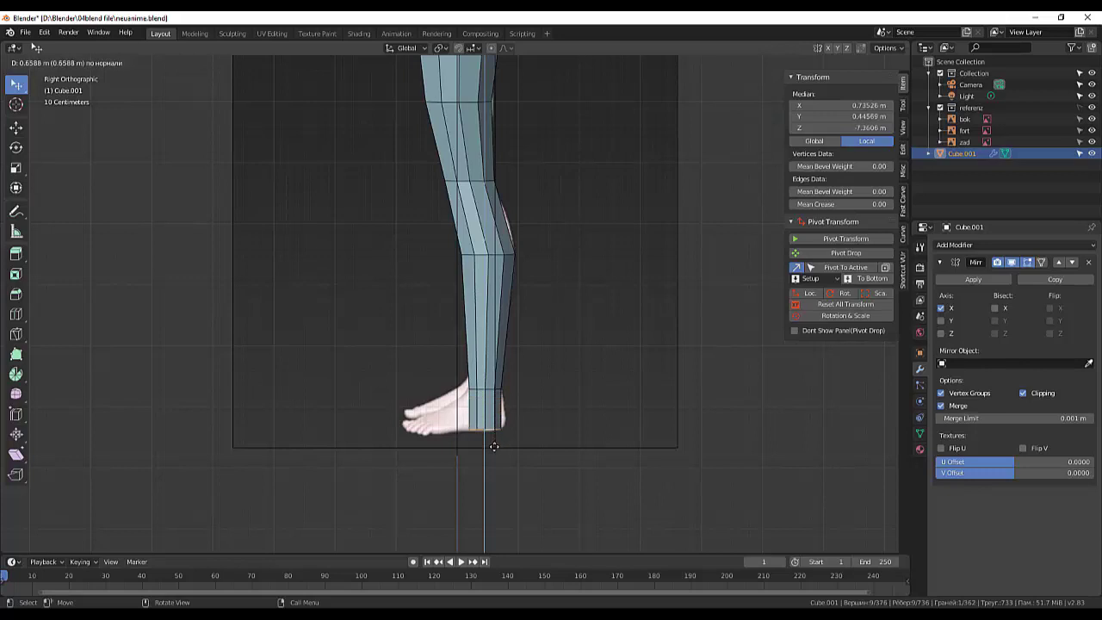
click(486, 422)
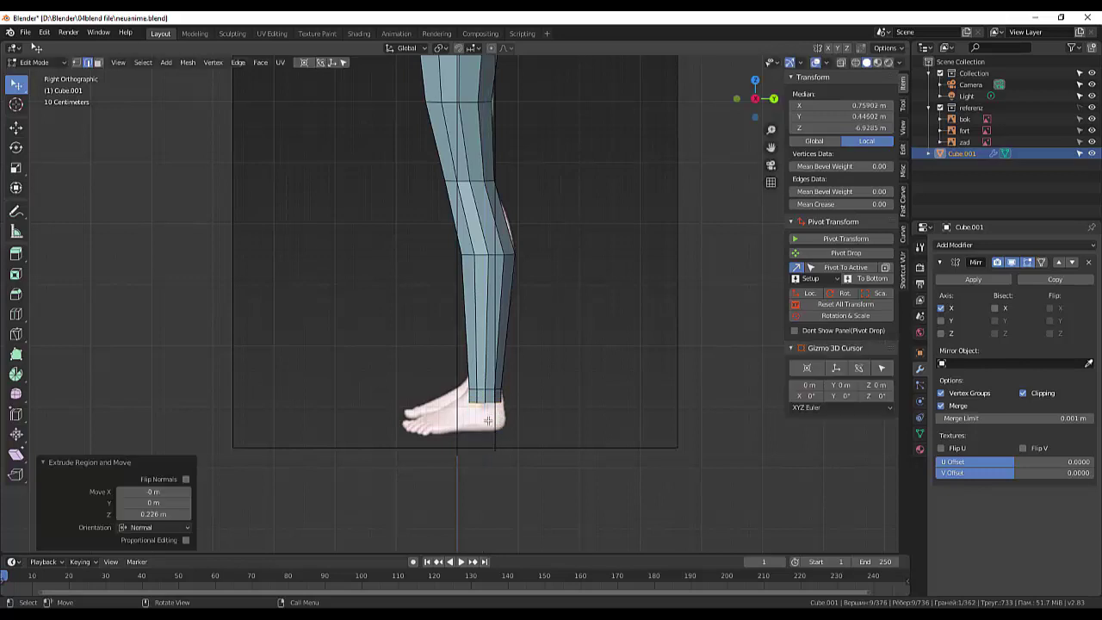
key(s)
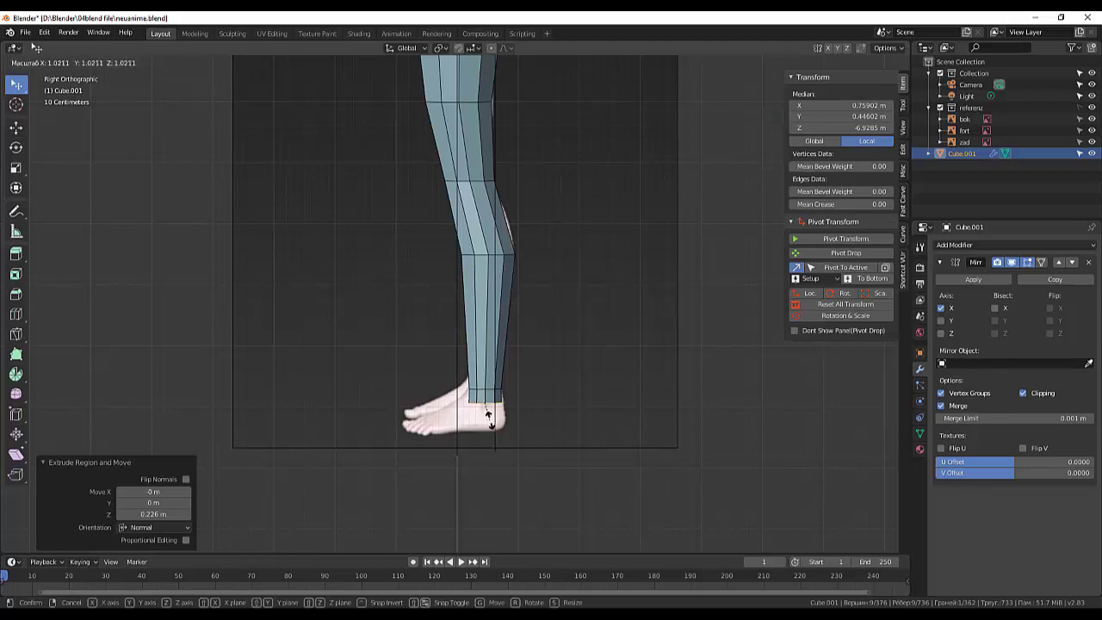
click(498, 418)
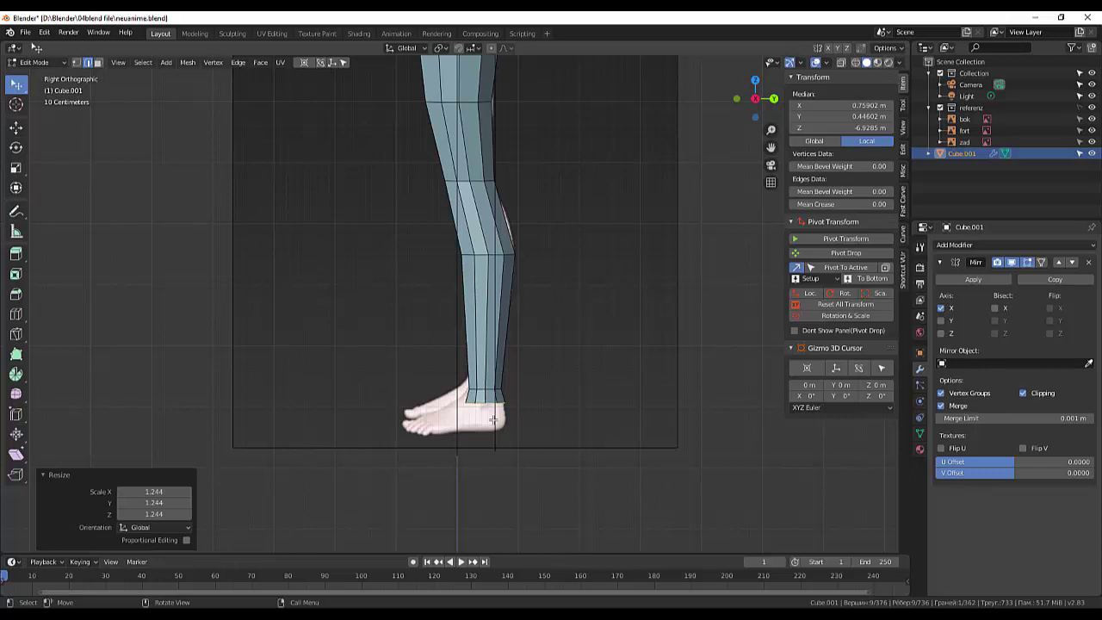
key(e)
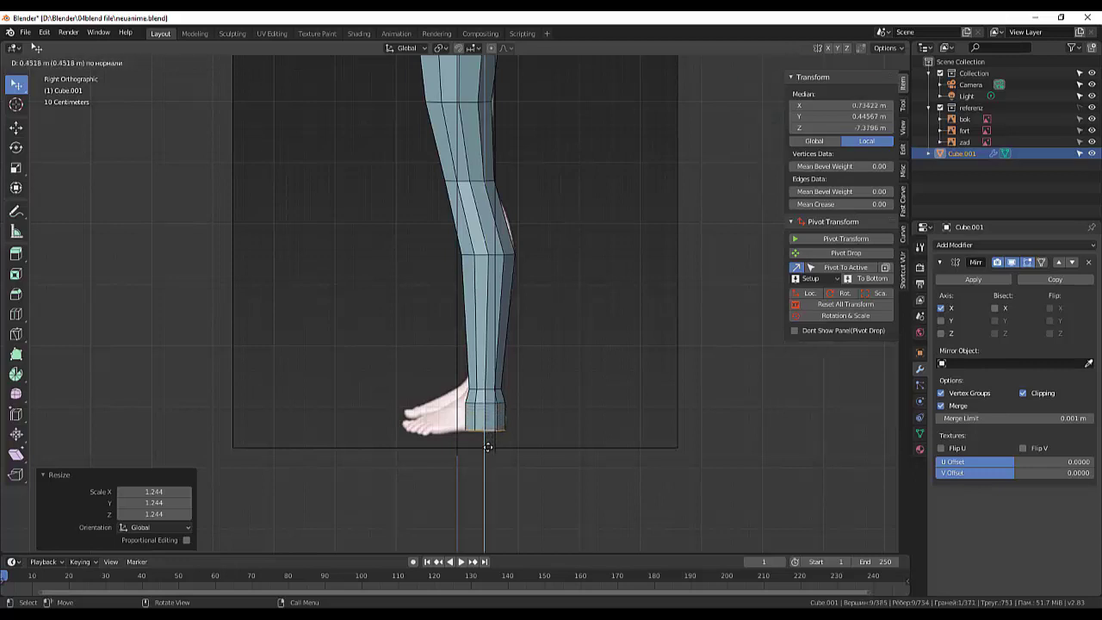
click(488, 447)
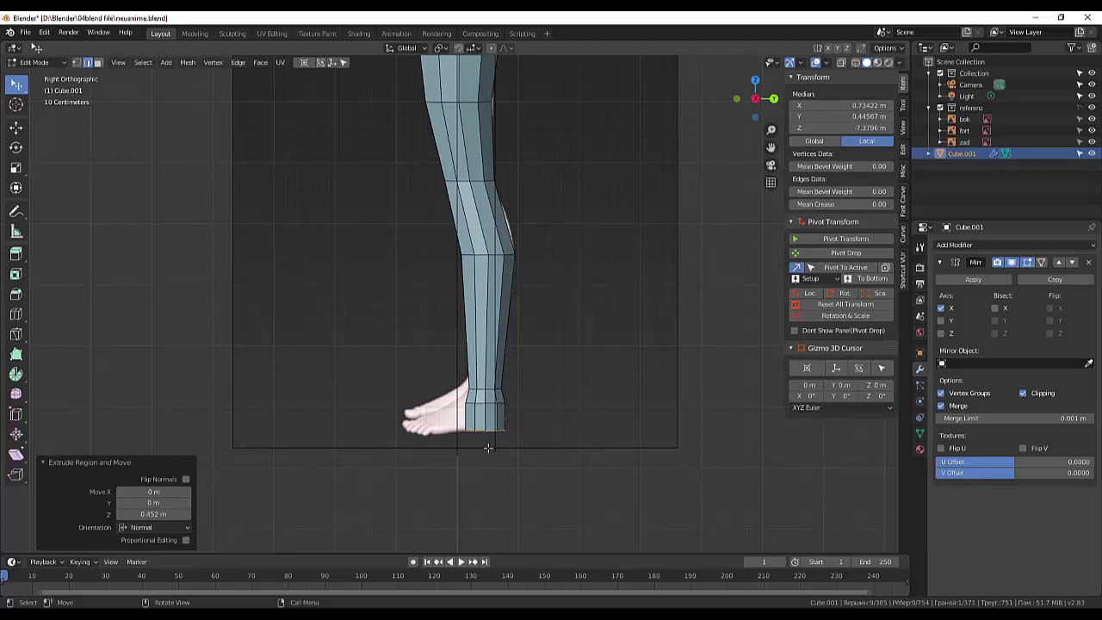
key(s)
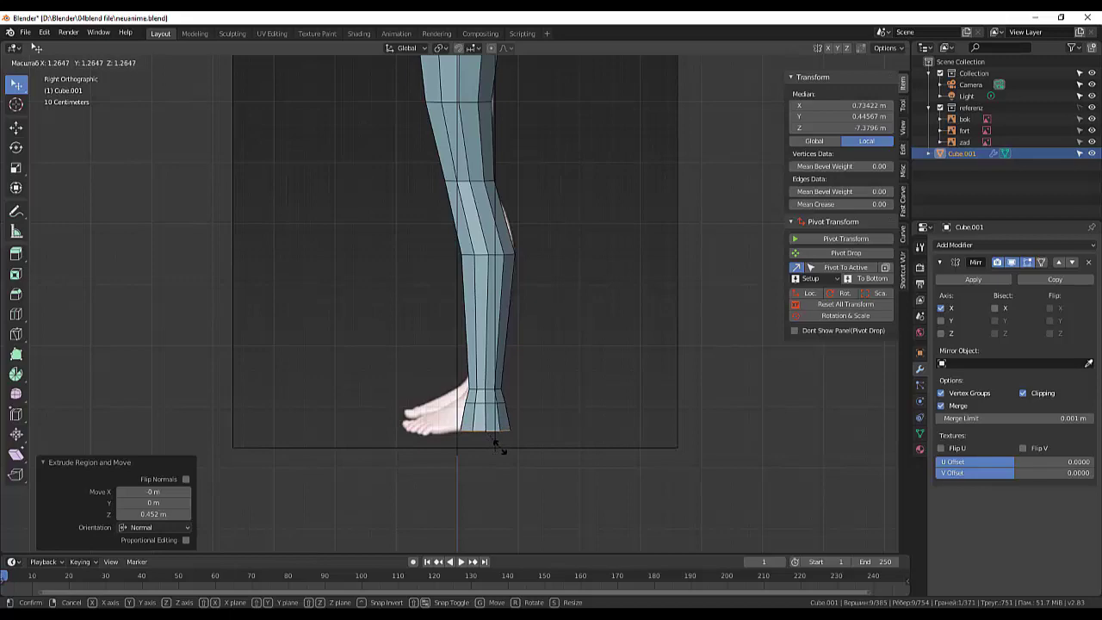
click(500, 446)
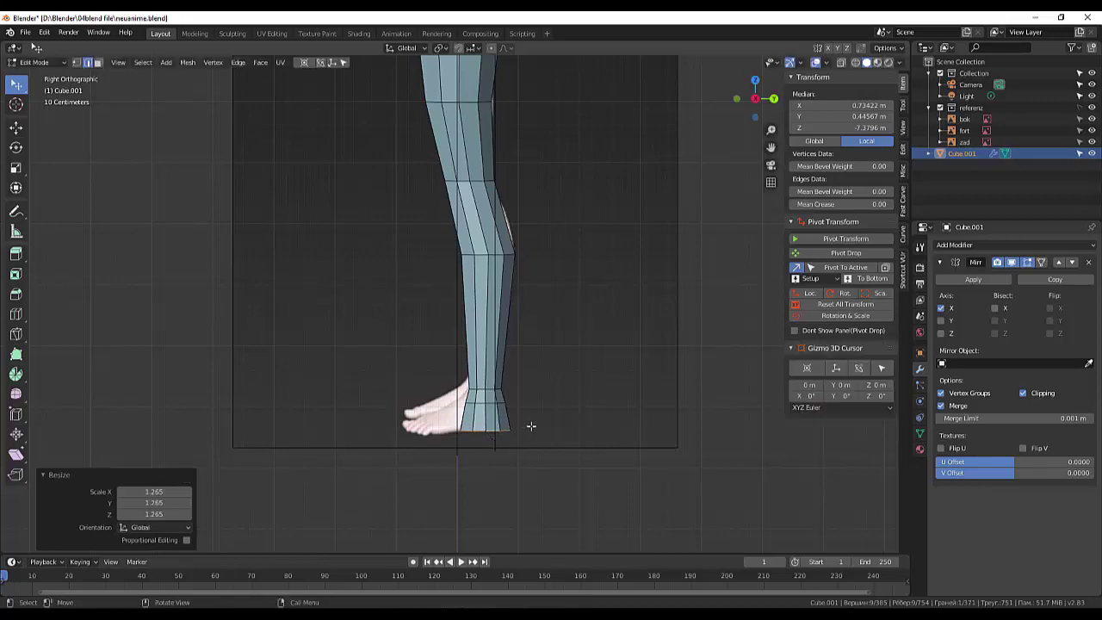
middle_drag(531, 425, 388, 418)
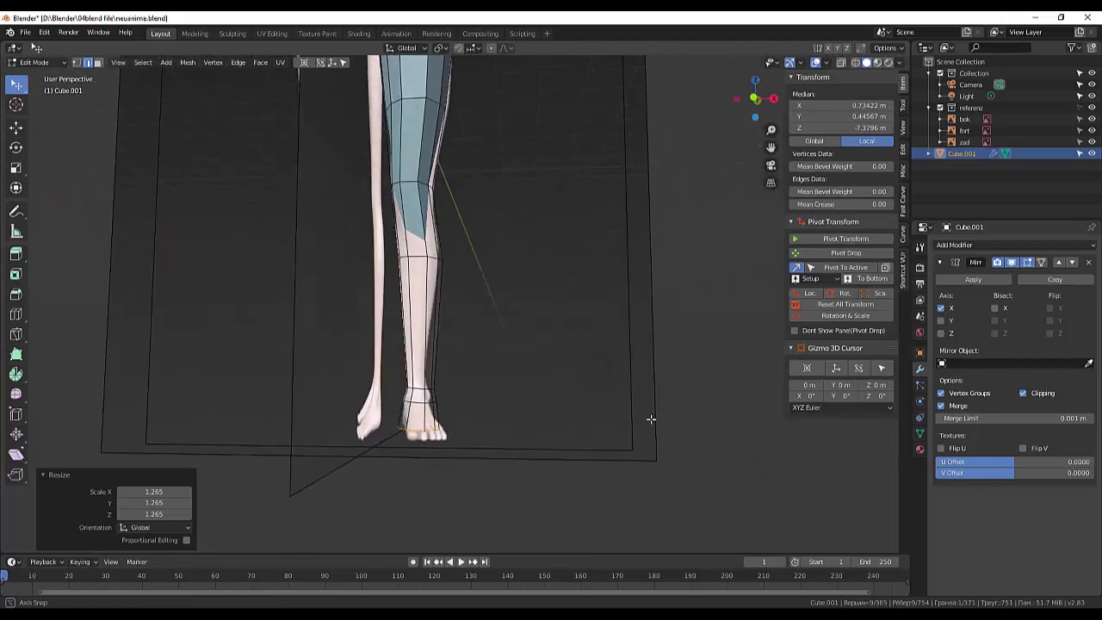
- Hide the 'referenz' collection in the Outliner so only the low-poly legs remain visible
middle_drag(387, 417, 640, 425)
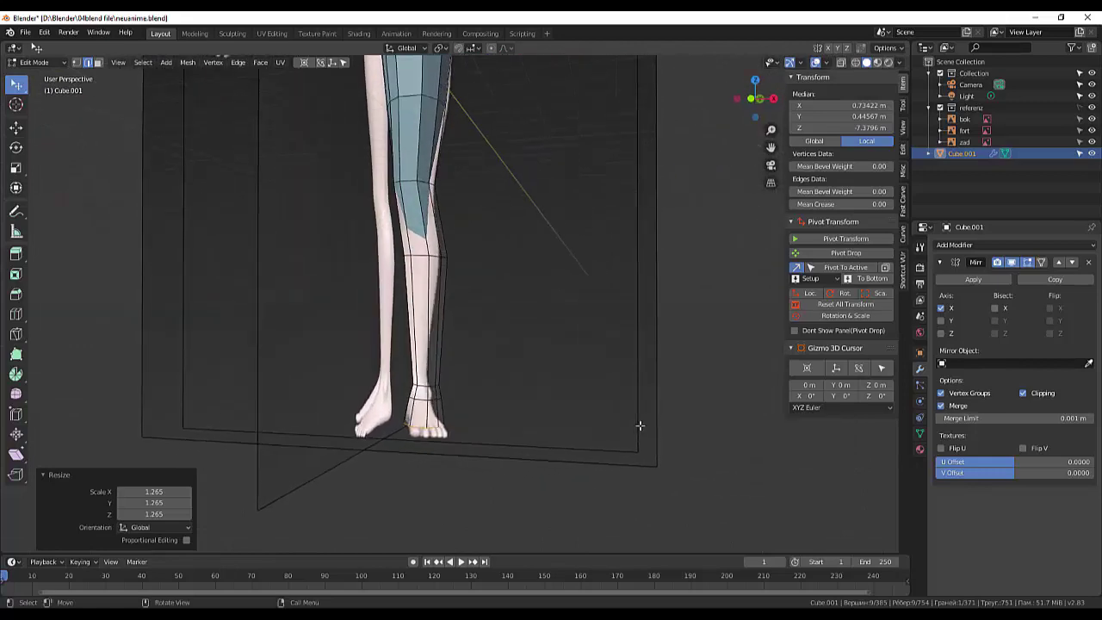
click(1091, 120)
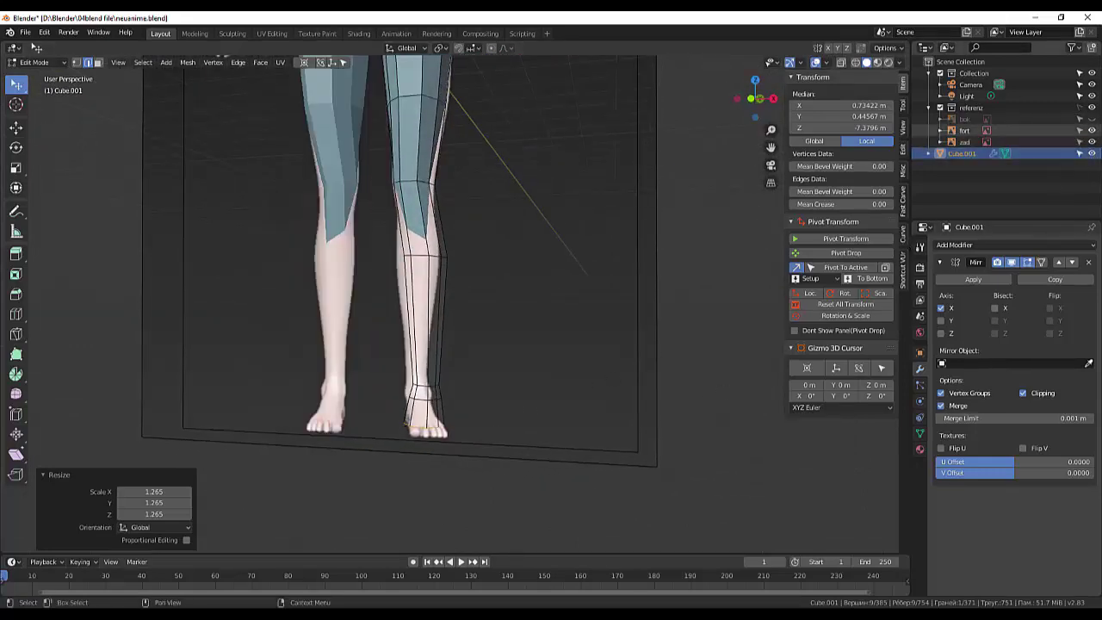
click(1090, 120)
click(1091, 109)
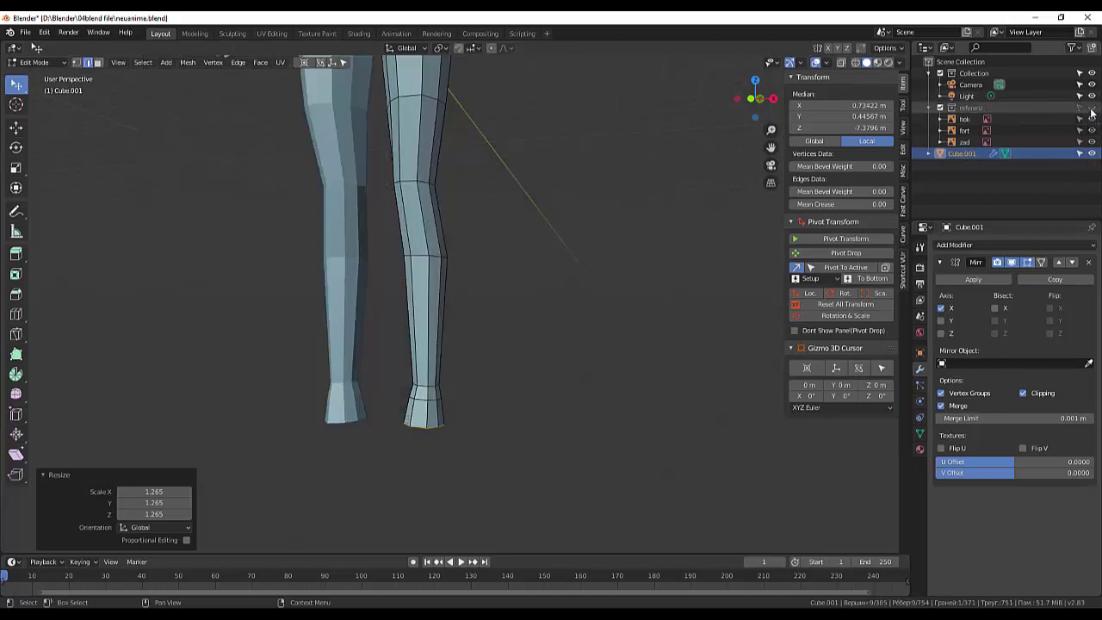
mouse_move(598, 310)
middle_down()
mouse_move(602, 328)
mouse_move(629, 335)
middle_up()
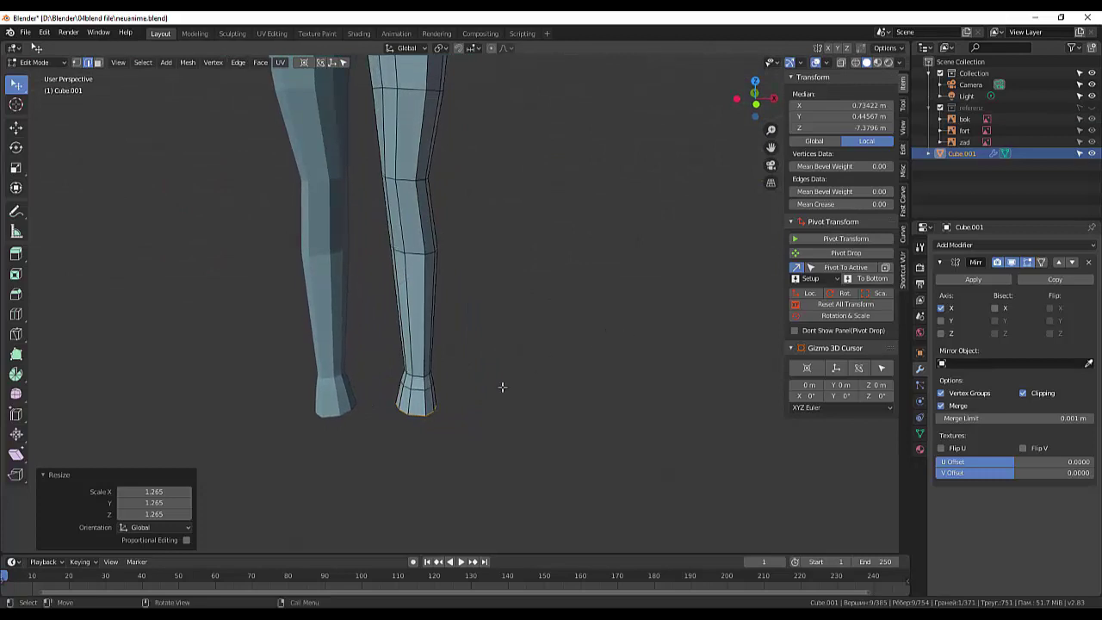
- In Face select mode, select the front faces at the base of the ankle
click(406, 401)
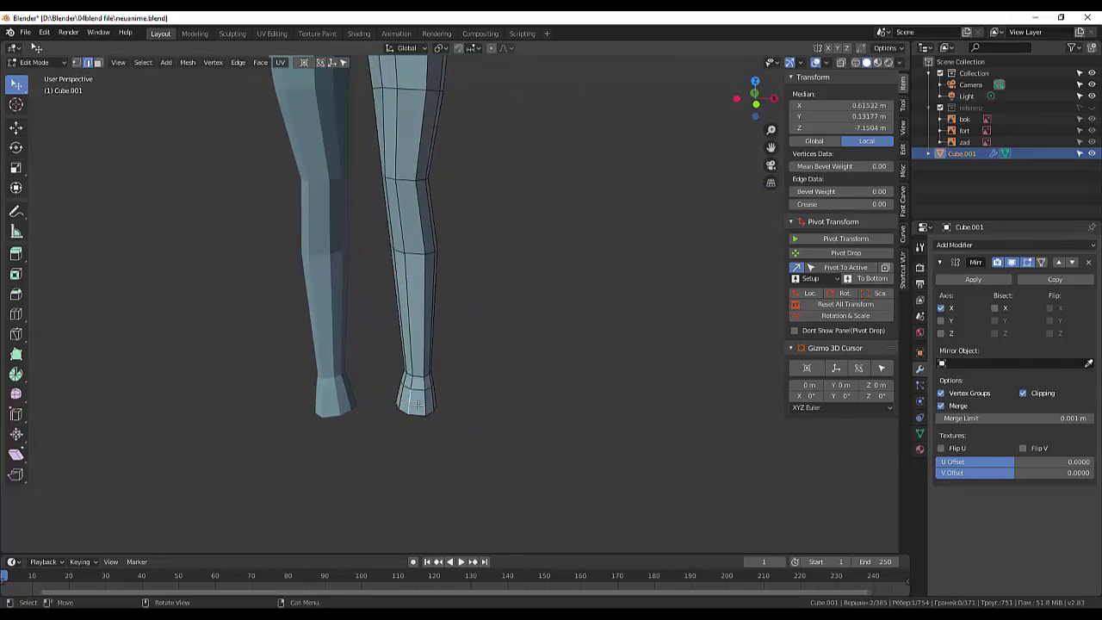
click(97, 62)
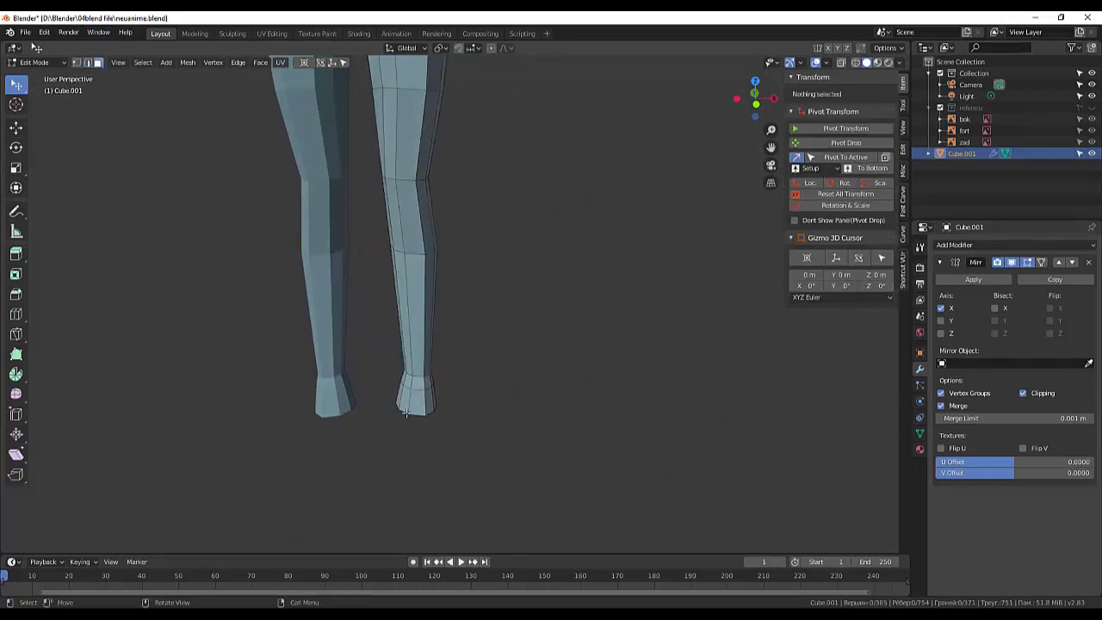
click(405, 411)
shift+click(422, 404)
shift+click(431, 407)
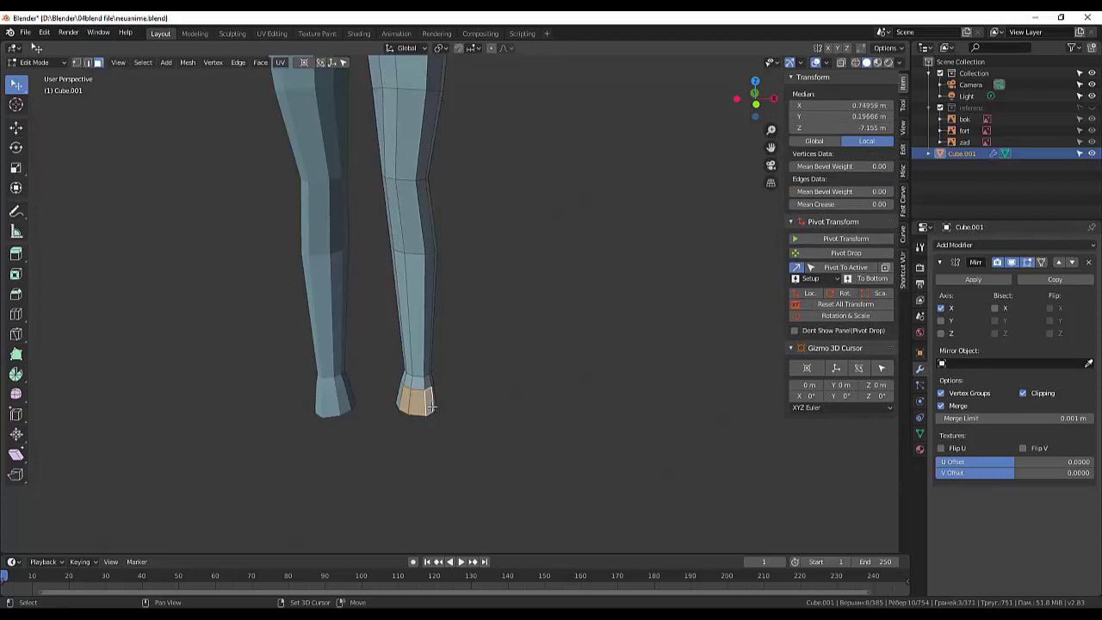
mouse_move(463, 416)
middle_down()
mouse_move(406, 426)
mouse_move(362, 416)
mouse_move(341, 390)
middle_up()
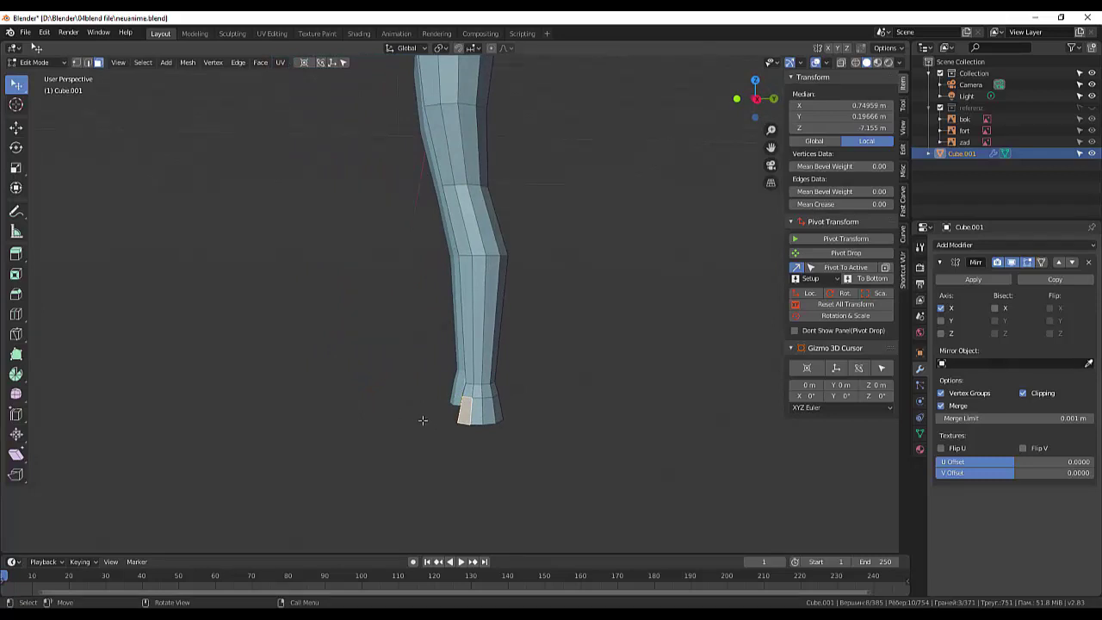
- Try extruding the ankle faces by 3, then cancel the overly long extrusion
key(e)
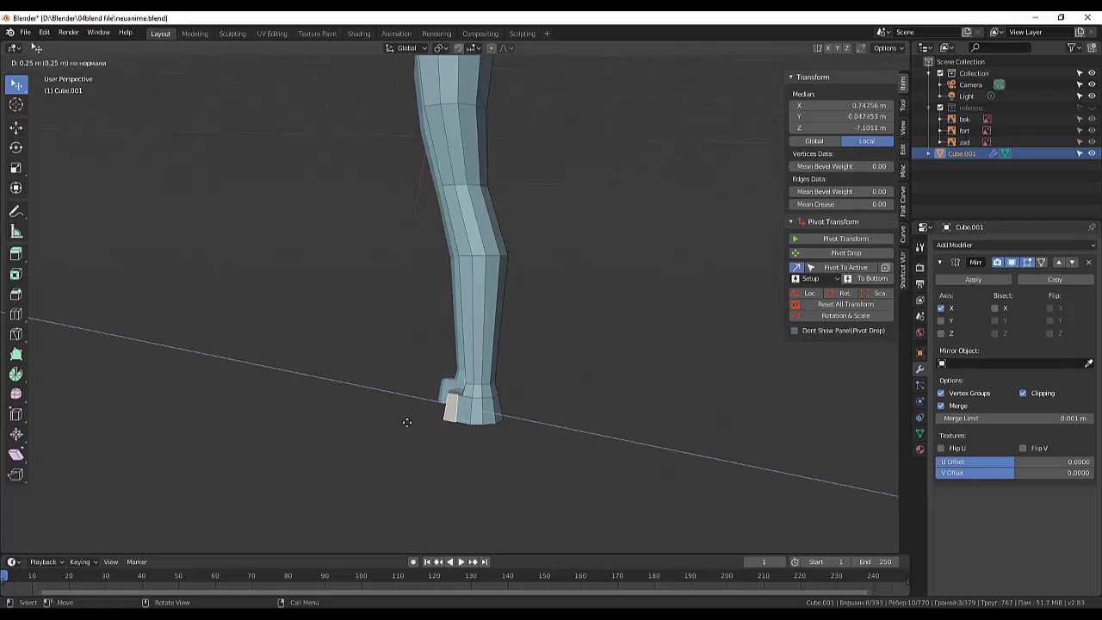
text(3)
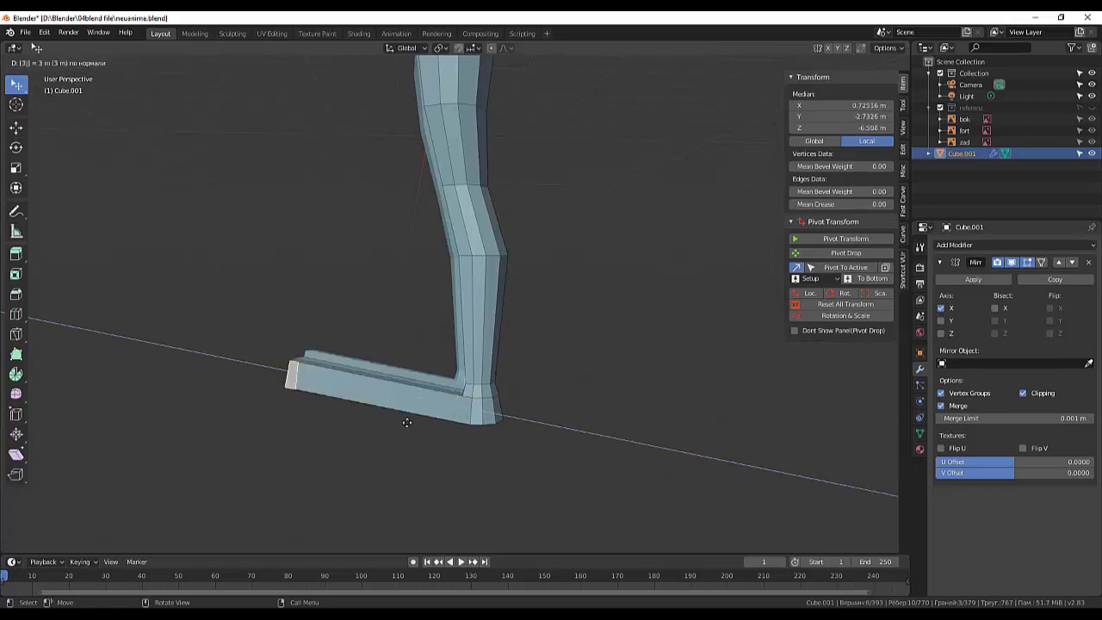
key(Escape)
key(KP_3)
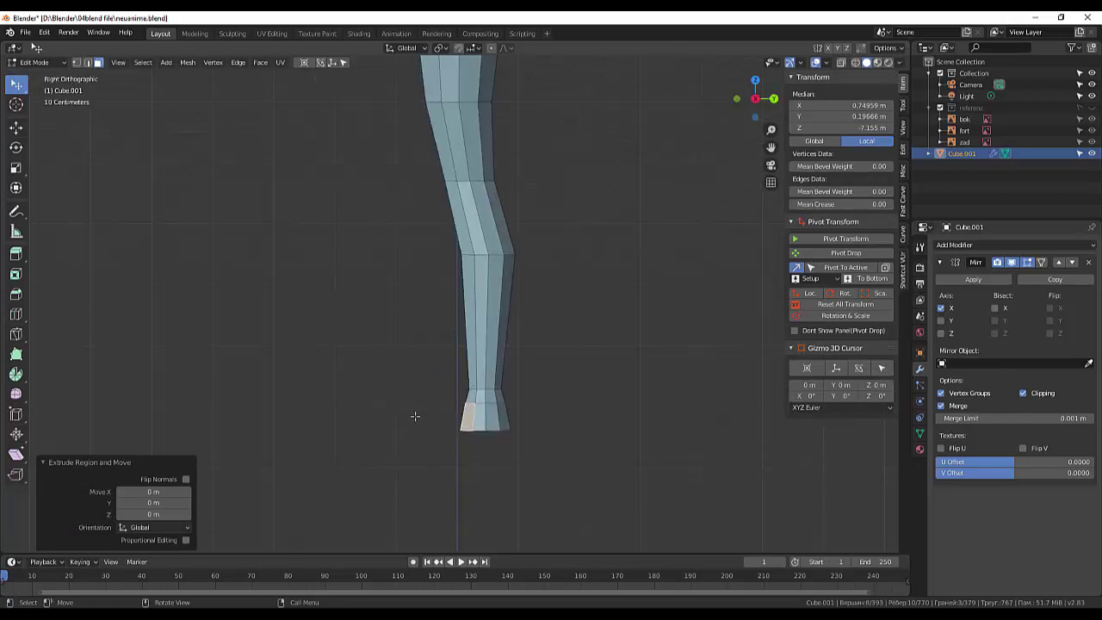
- Extrude the ankle face 0.804 m forward into a foot and lower its front 0.197 m
key(e)
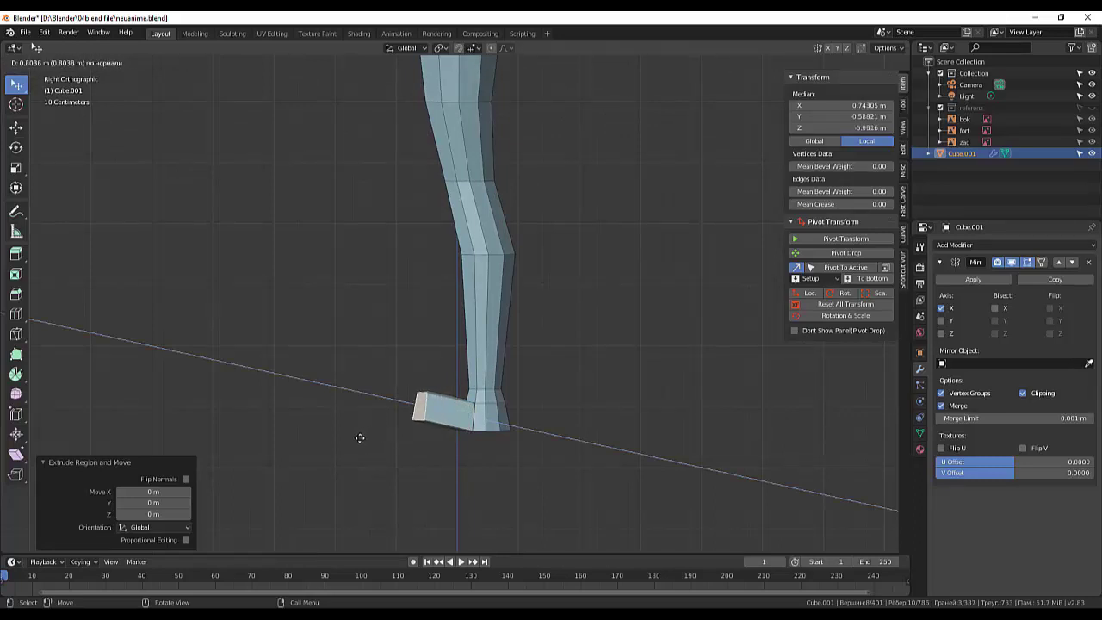
click(360, 437)
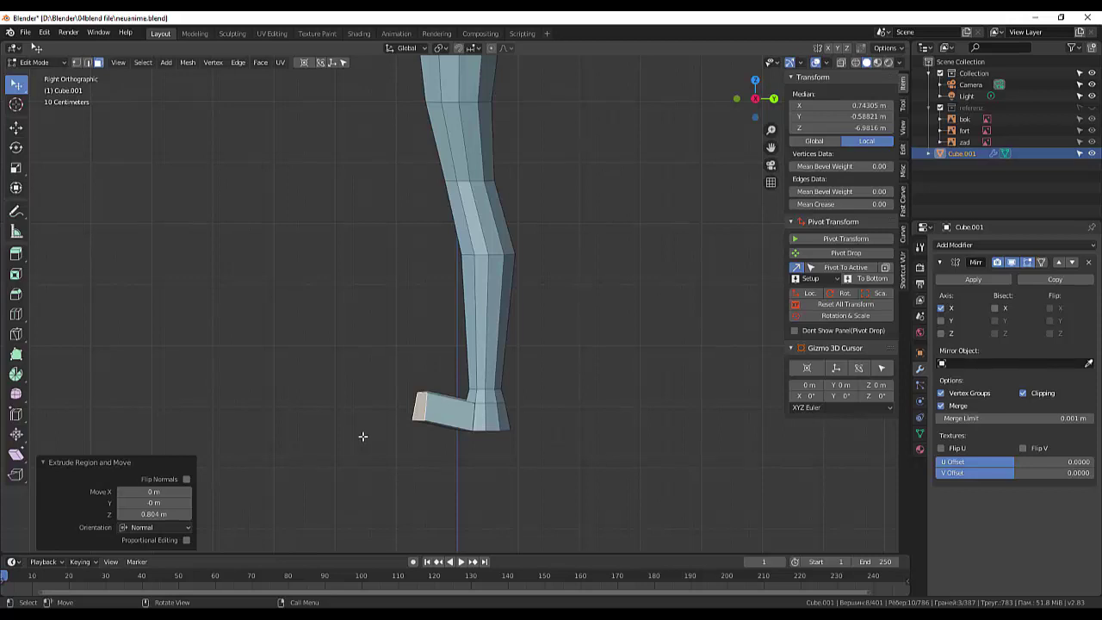
key(g)
key(z)
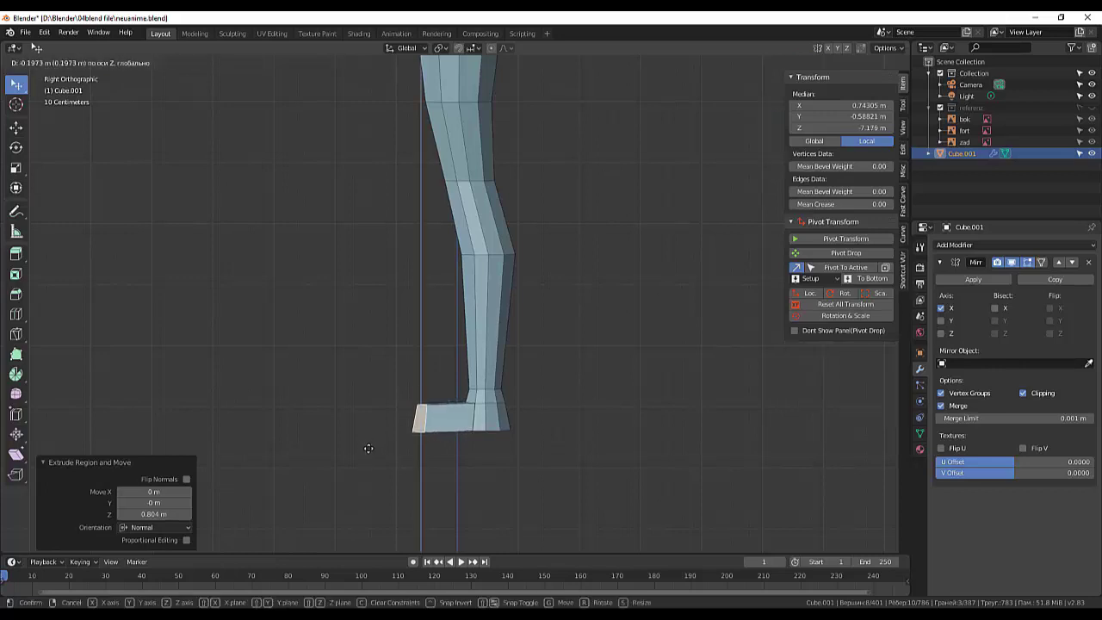
click(368, 447)
mouse_move(499, 450)
middle_down()
mouse_move(644, 514)
mouse_move(608, 527)
mouse_move(497, 480)
middle_up()
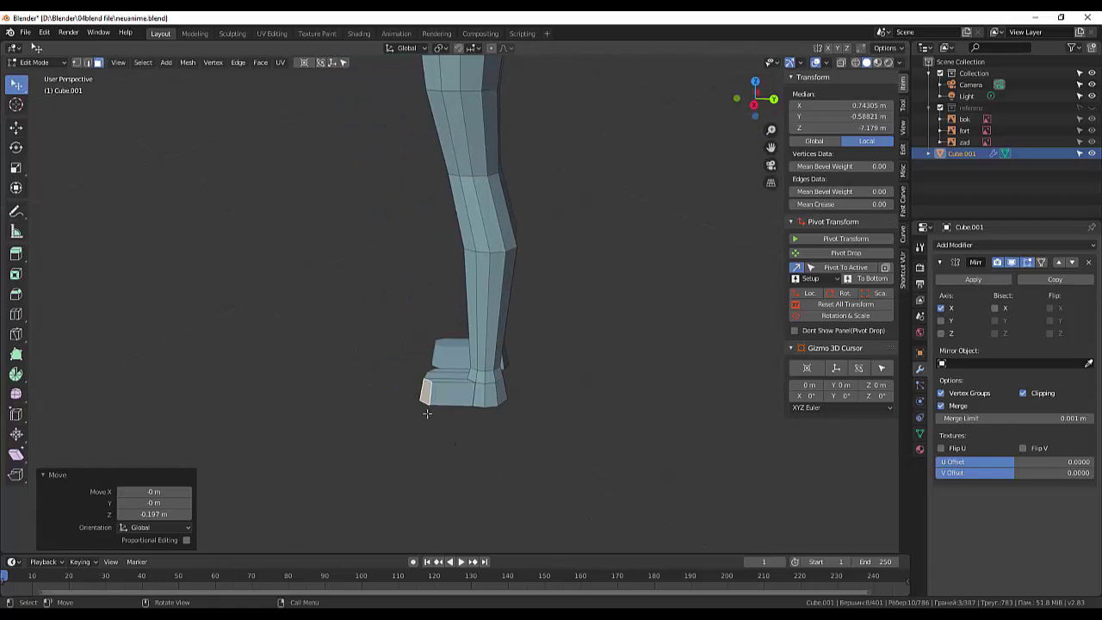
- Switch to Edge select and select the toe edges at the front of the foot
mouse_move(428, 413)
middle_down()
mouse_move(470, 426)
mouse_move(443, 382)
middle_up()
click(422, 370)
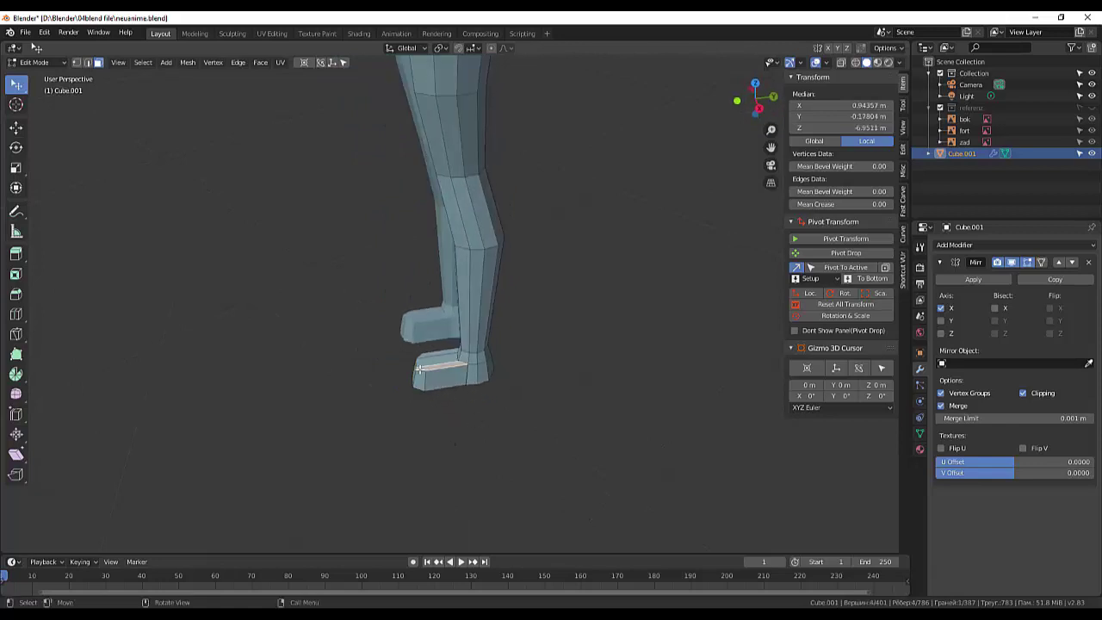
mouse_move(487, 417)
middle_down()
mouse_move(505, 426)
mouse_move(423, 398)
middle_up()
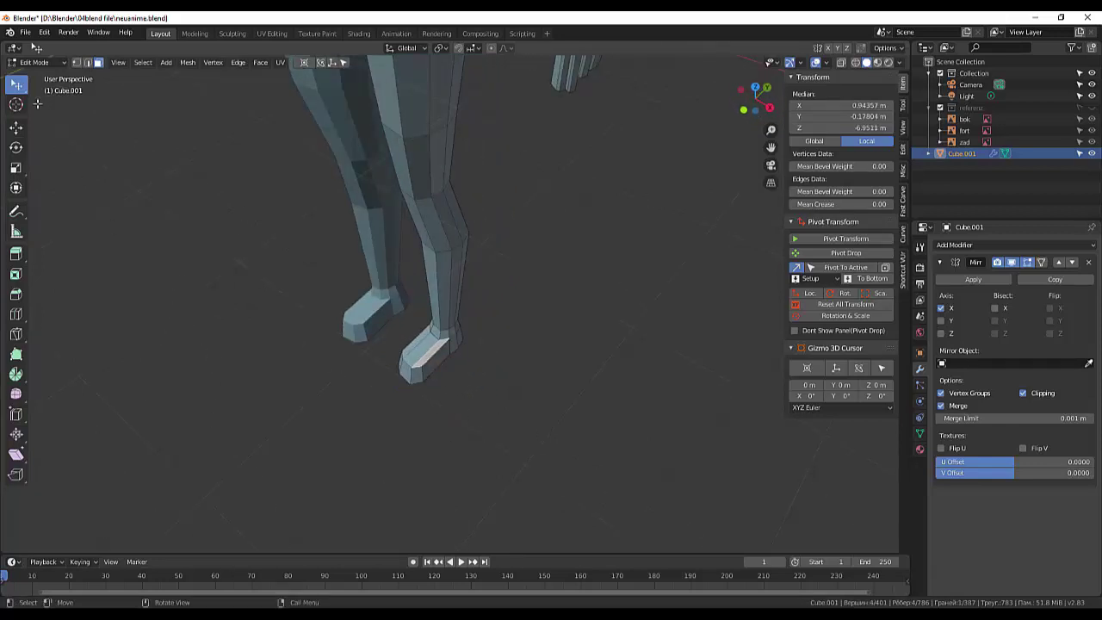
click(87, 62)
click(406, 370)
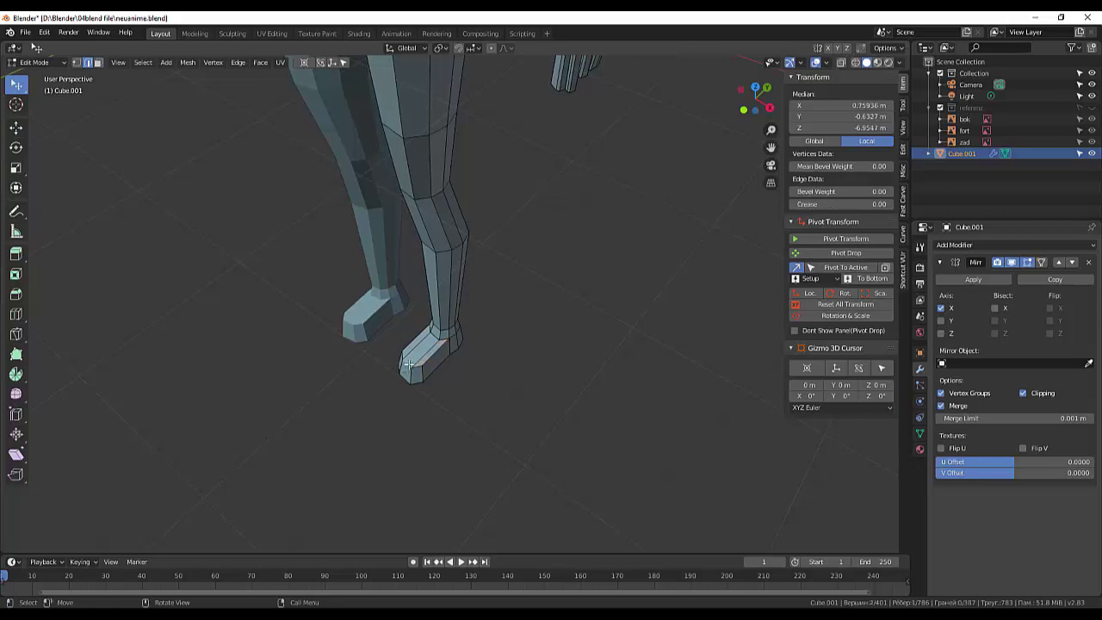
shift+click(403, 359)
shift+click(416, 368)
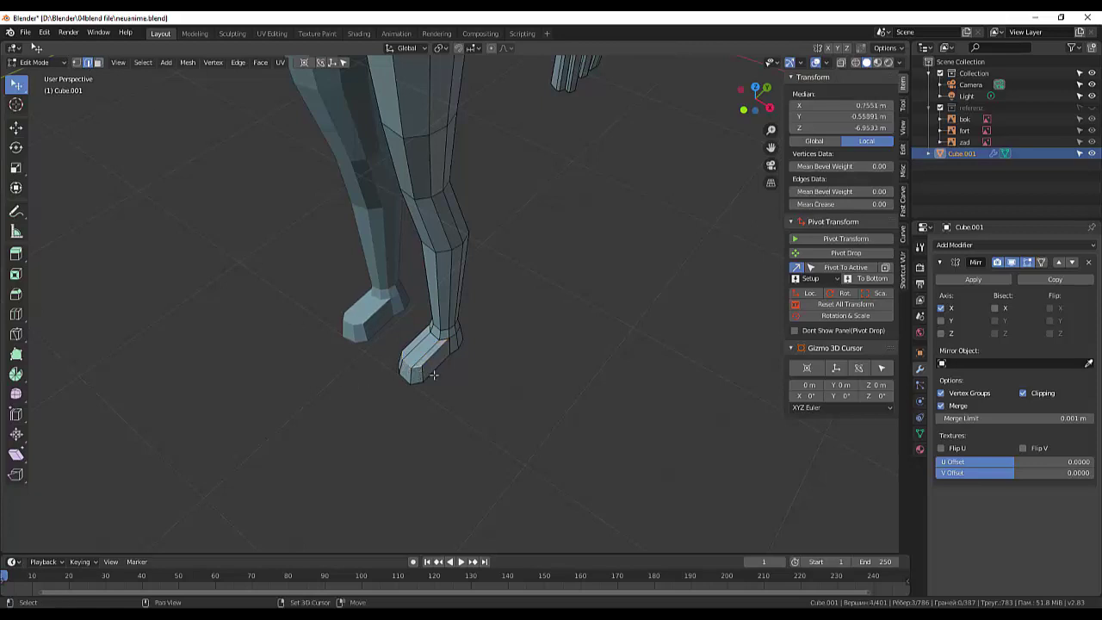
middle_drag(451, 374, 381, 330)
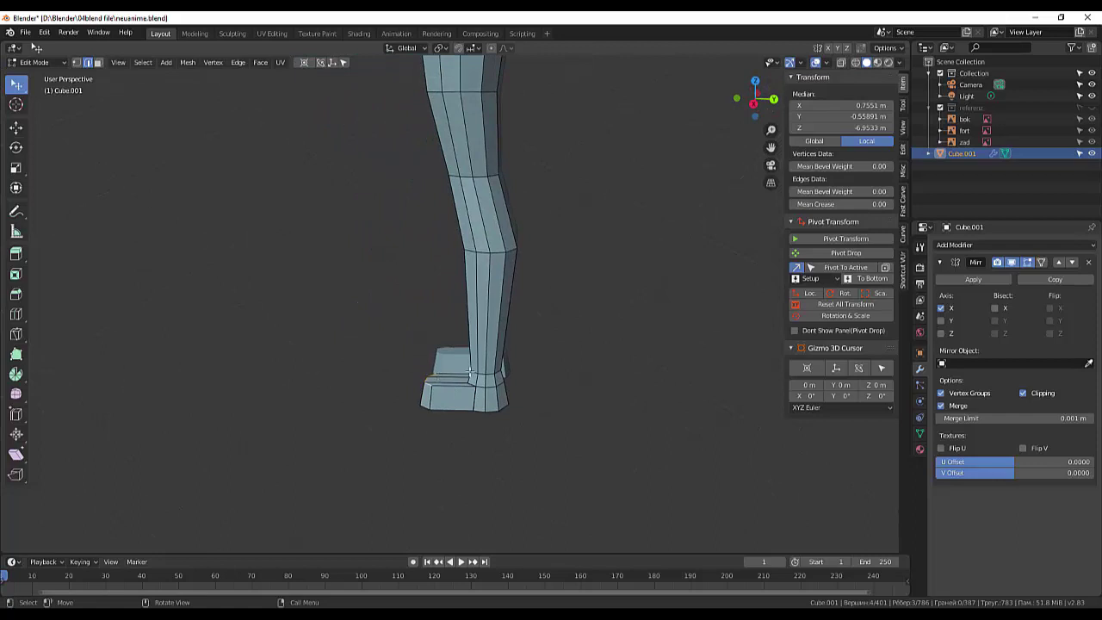
shift+click(435, 373)
- Lower the selected toe edges 0.28 m along Z so the foot slopes to its tip
key(g)
key(z)
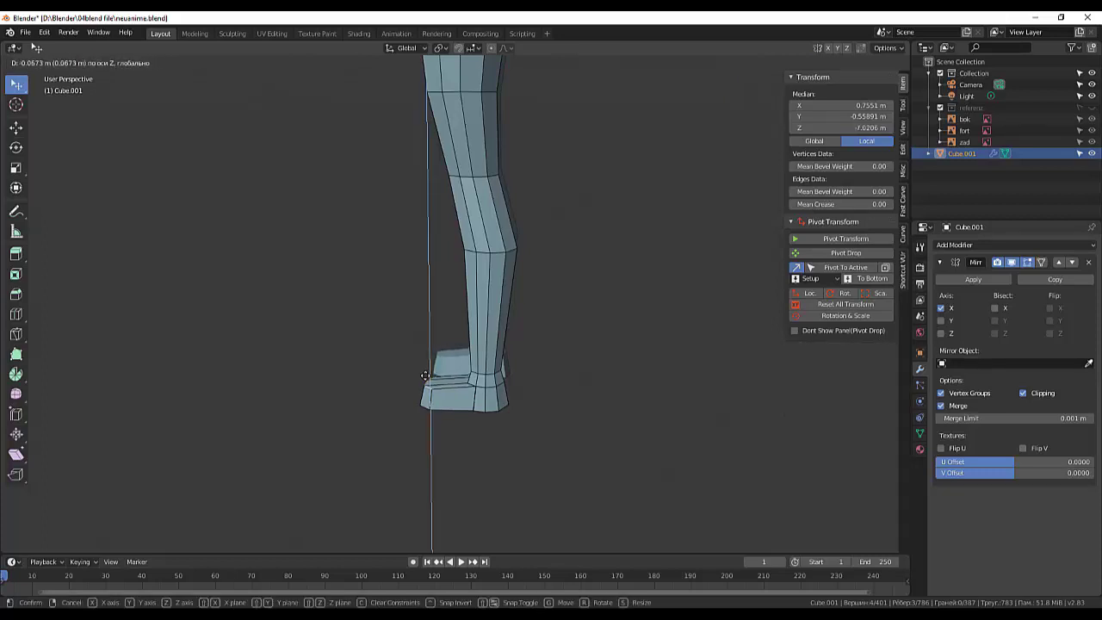
click(425, 385)
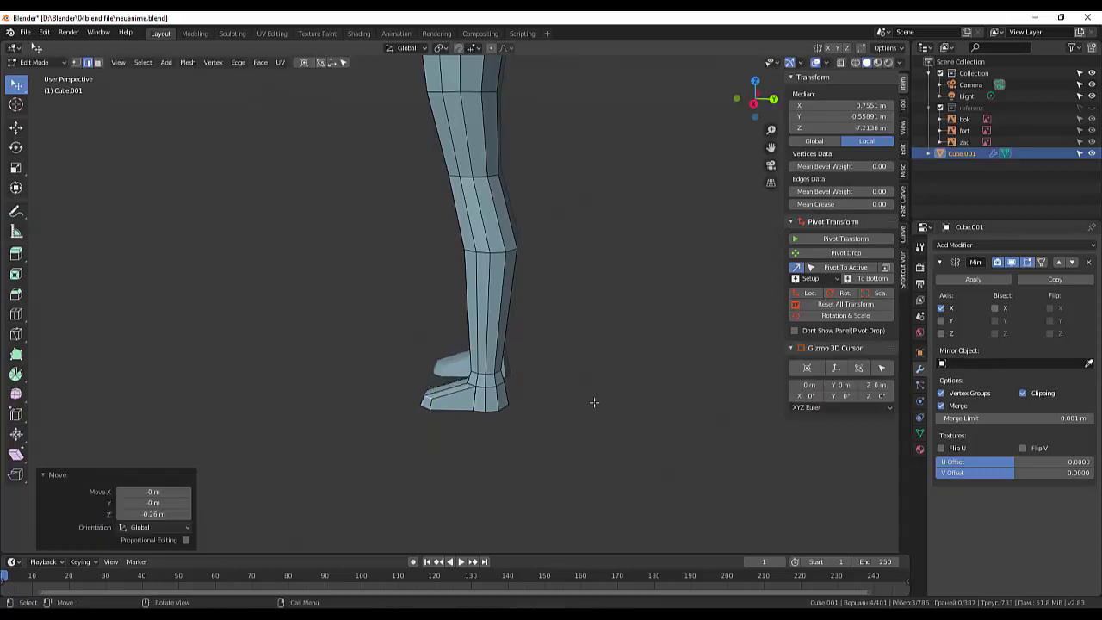
mouse_move(593, 398)
middle_down()
mouse_move(669, 349)
mouse_move(728, 387)
mouse_move(742, 434)
mouse_move(561, 431)
middle_up()
scroll(556, 432, up, 1)
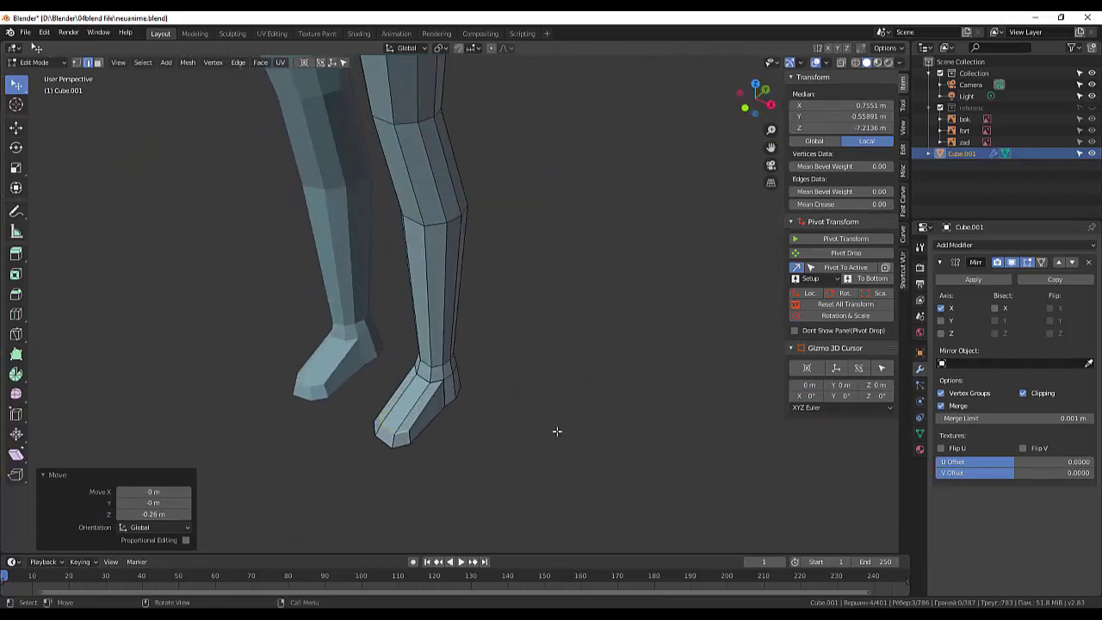
- Select two edges around the ankle and scale them in slightly to narrow the foot
click(446, 398)
mouse_move(497, 409)
middle_down()
mouse_move(576, 423)
mouse_move(397, 411)
middle_up()
shift+click(381, 411)
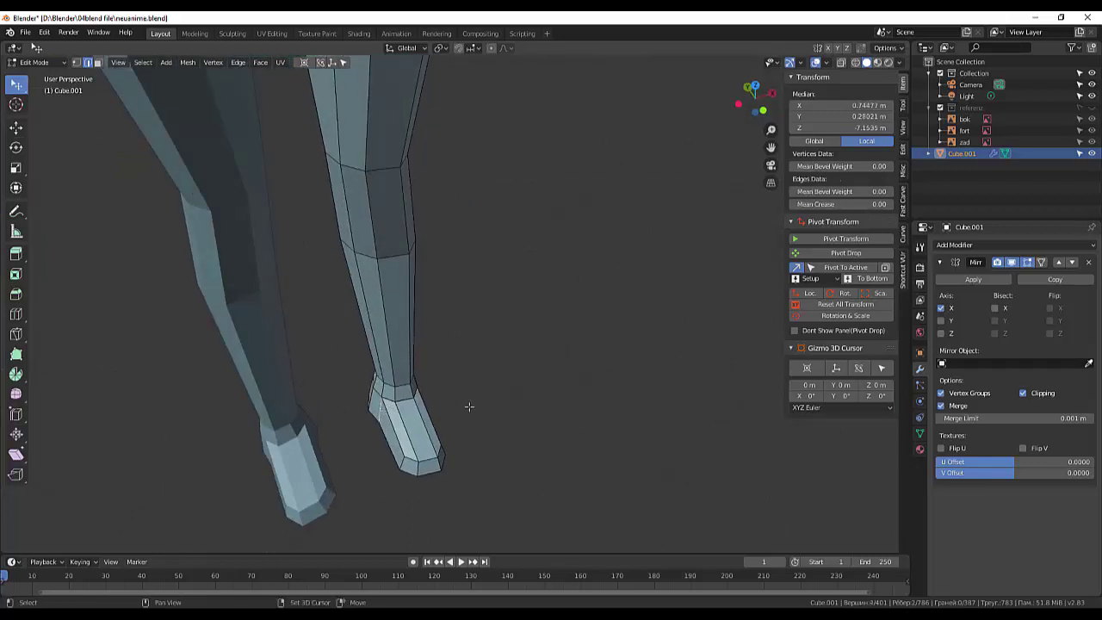
middle_drag(468, 405, 442, 416)
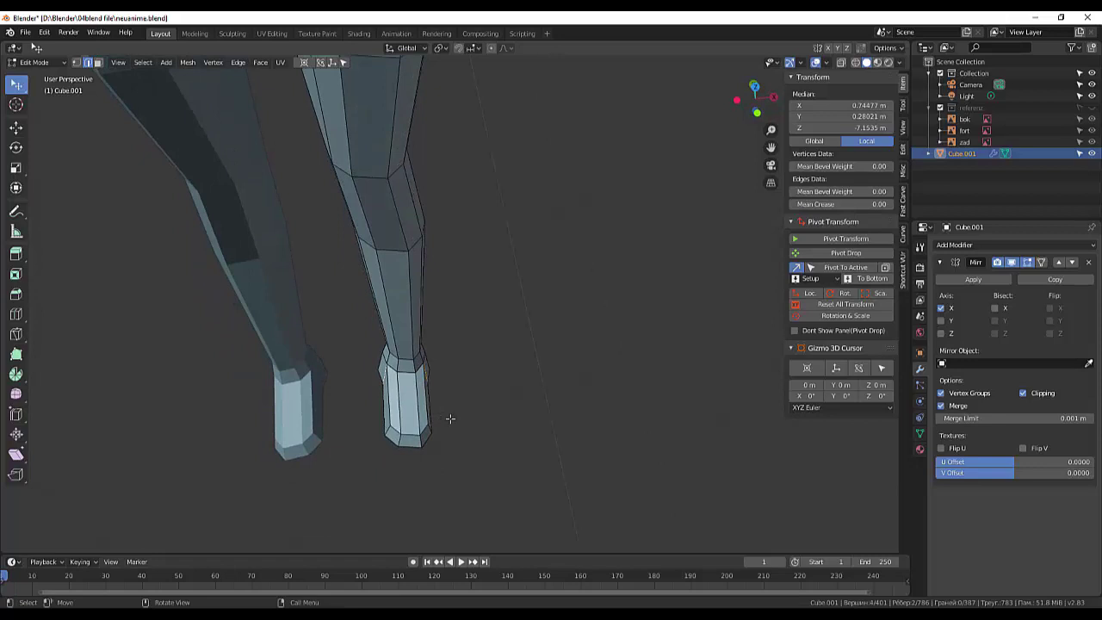
key(s)
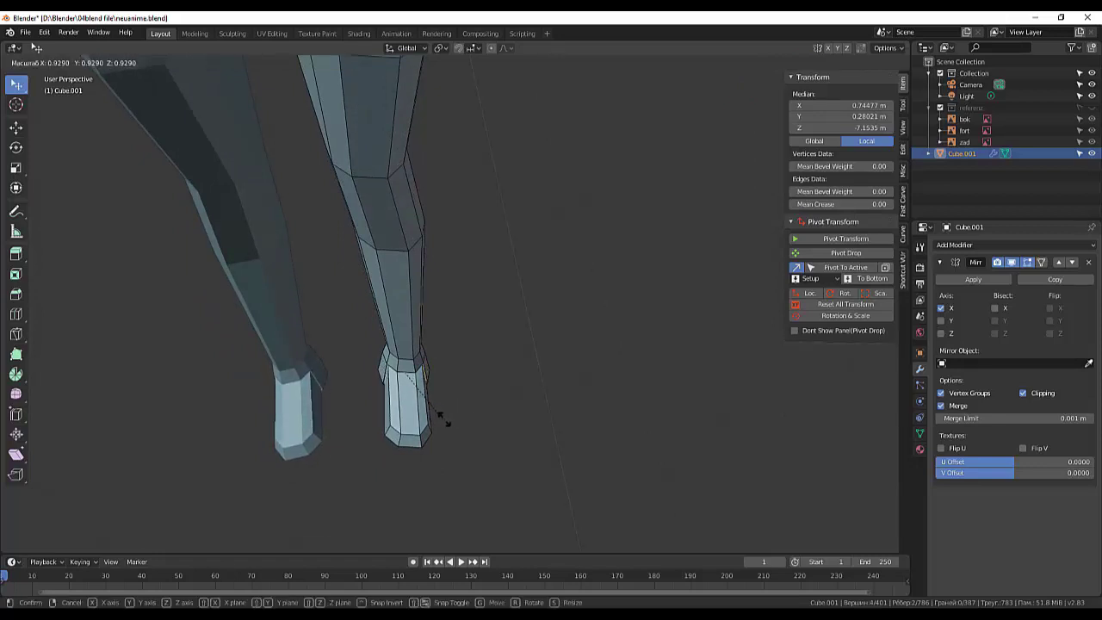
click(442, 416)
mouse_move(488, 414)
middle_down()
mouse_move(569, 414)
mouse_move(571, 342)
mouse_move(467, 381)
middle_up()
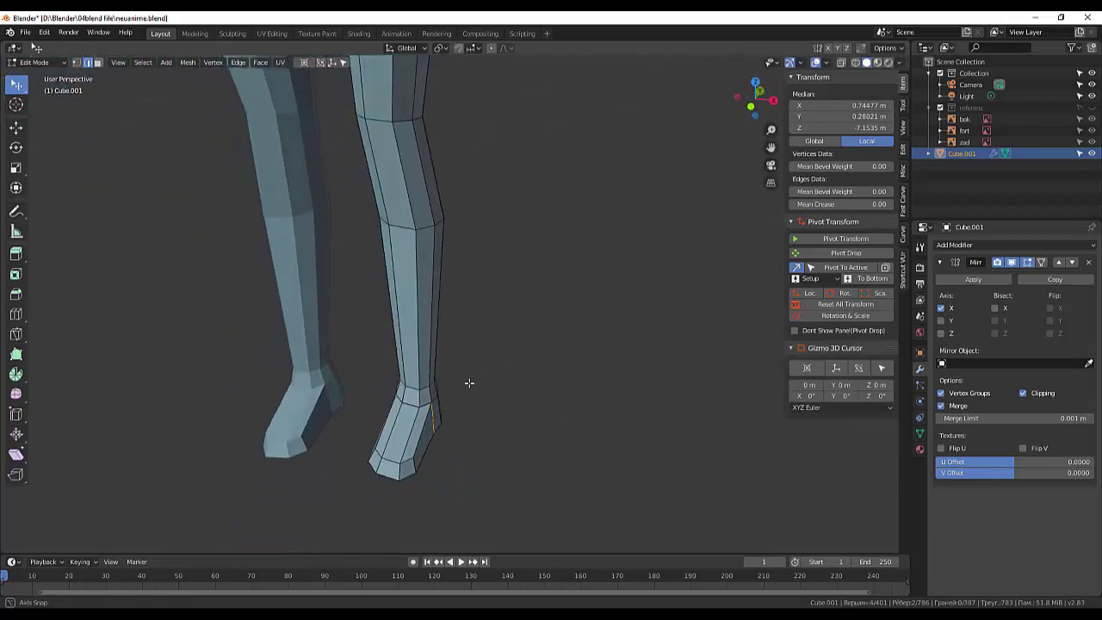
- Try moving a single foot edge, then undo the move
click(433, 421)
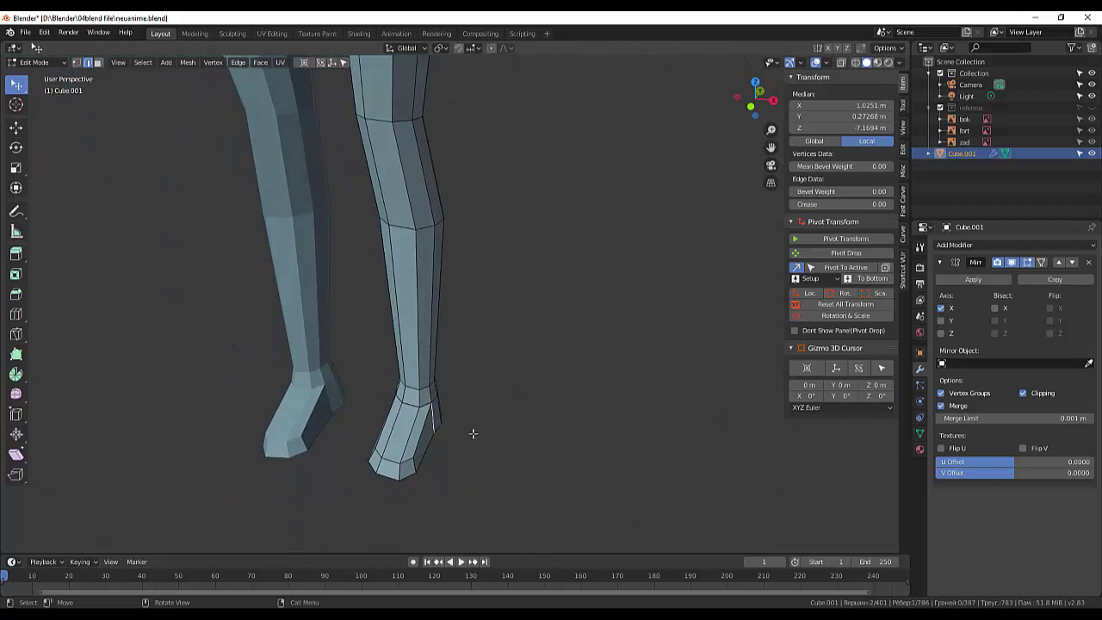
key(g)
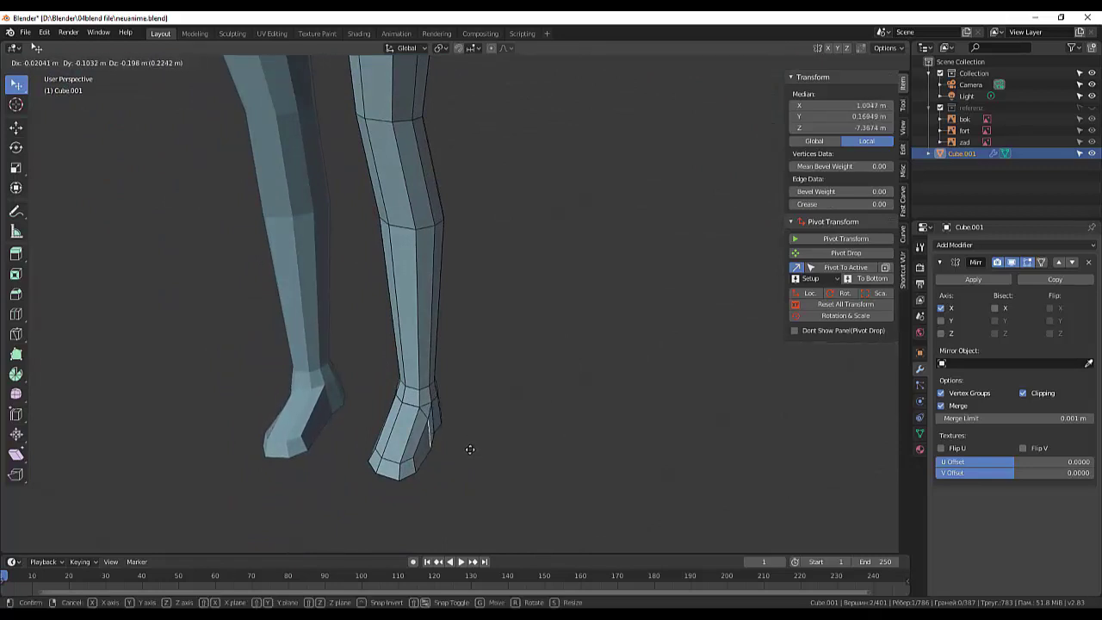
click(470, 448)
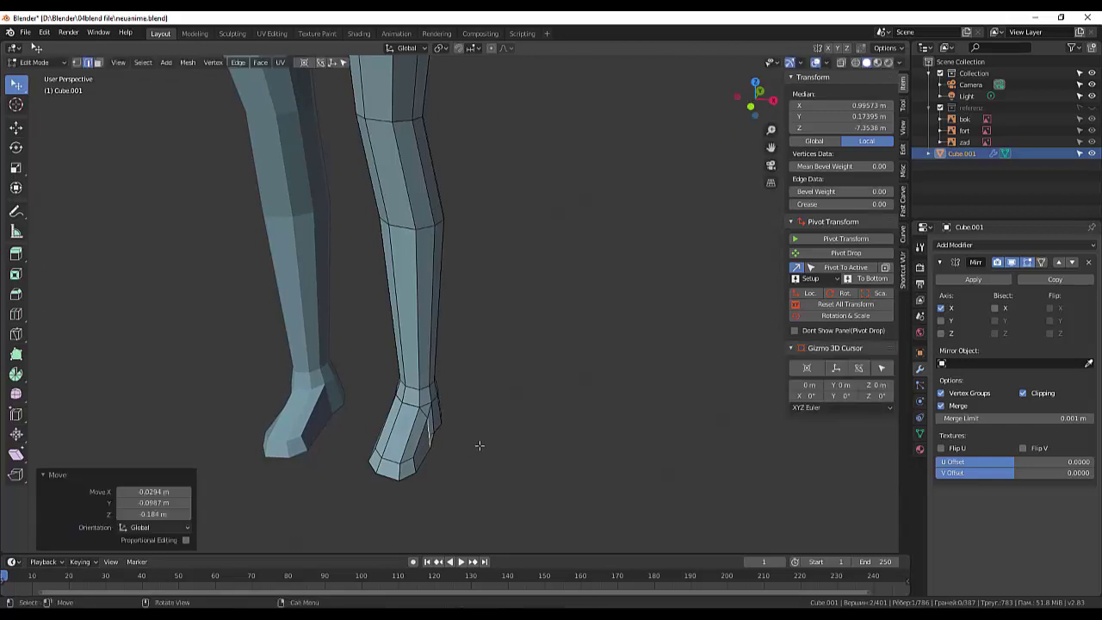
middle_drag(476, 448, 368, 412)
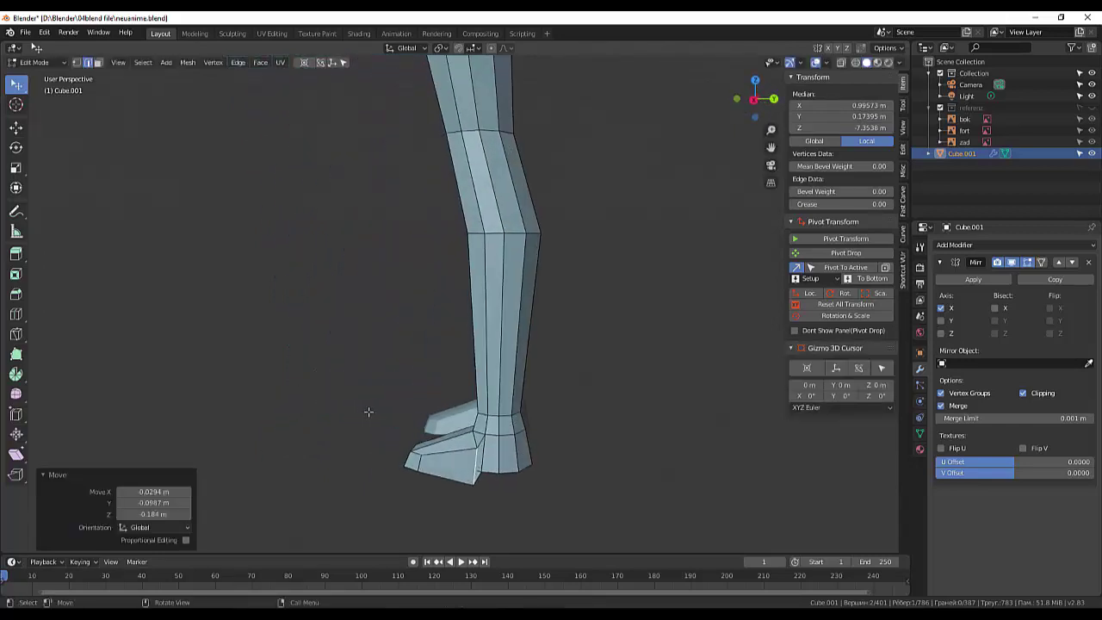
key(ctrl+z)
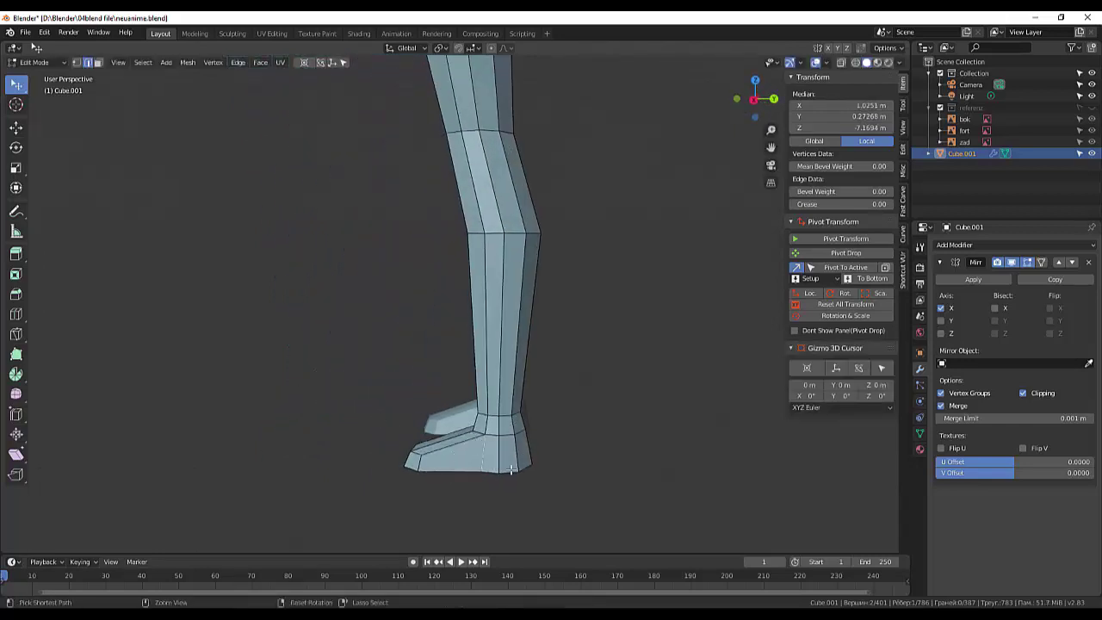
middle_drag(565, 463, 598, 474)
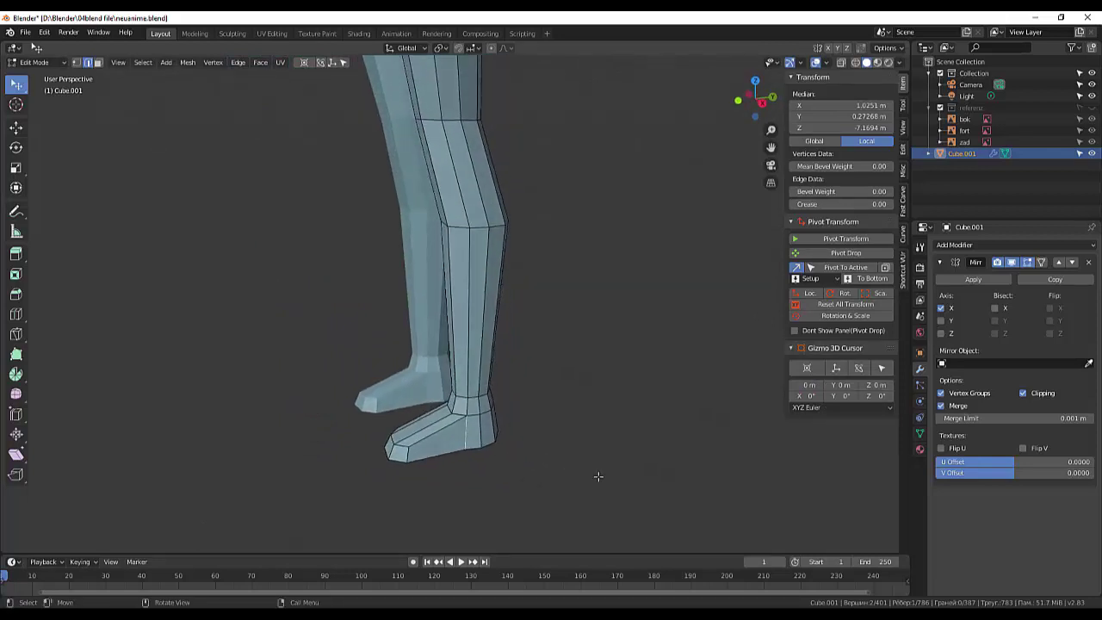
- Clear the selection and pick a new set of edges on the foot
click(515, 463)
click(475, 439)
scroll(561, 446, down, 2)
scroll(516, 448, down, 2)
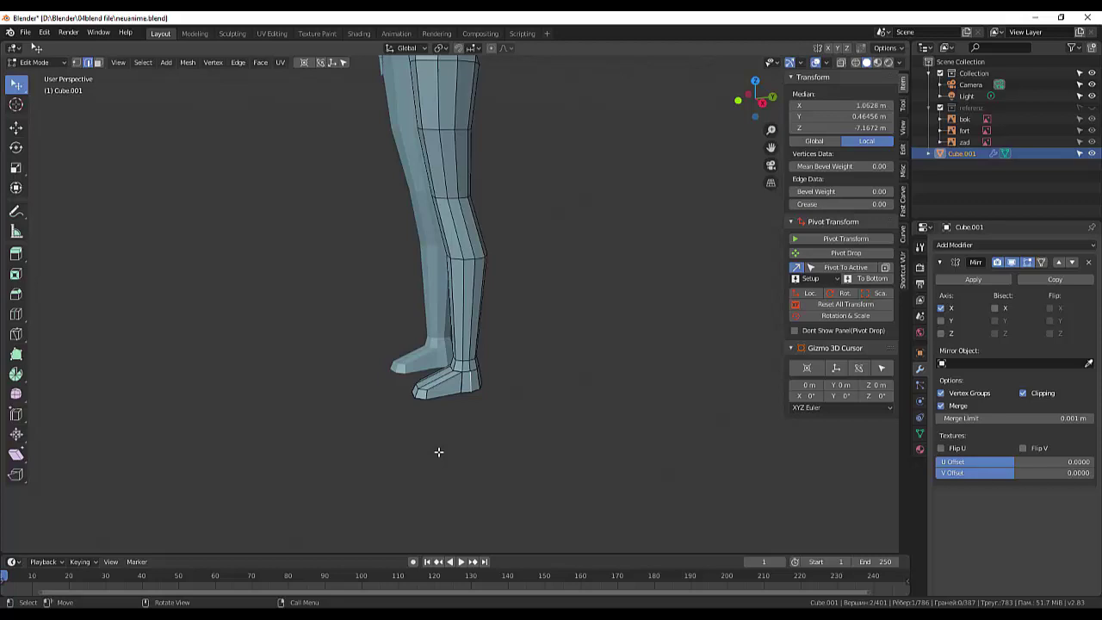
click(443, 395)
shift+click(444, 395)
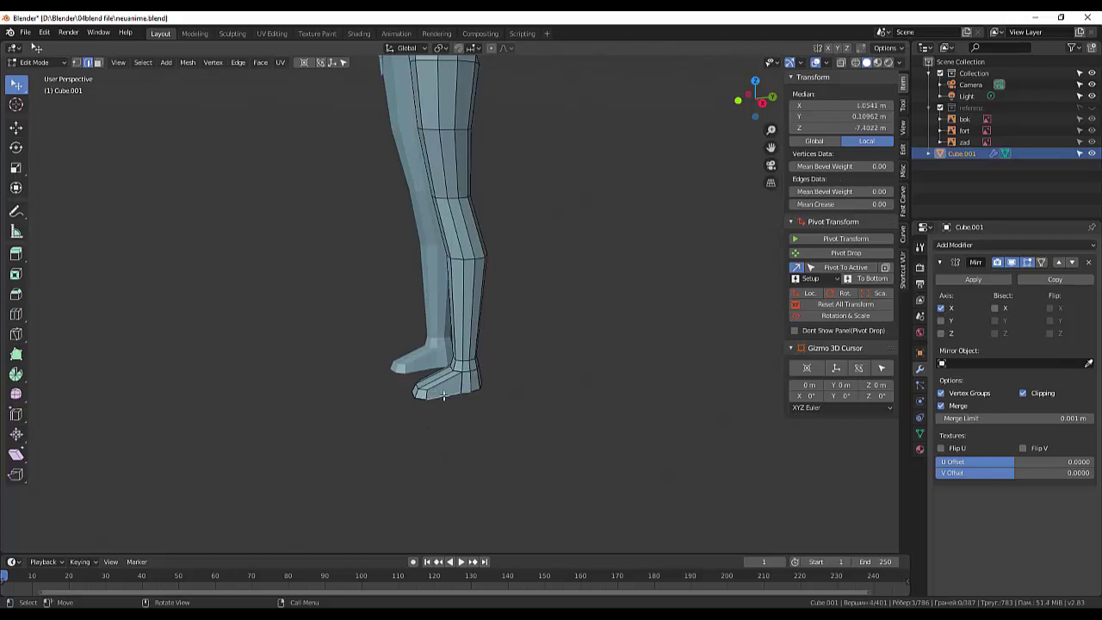
- Select the linked leg mesh and merge by distance, removing 8 duplicate vertices, then deselect
key(l)
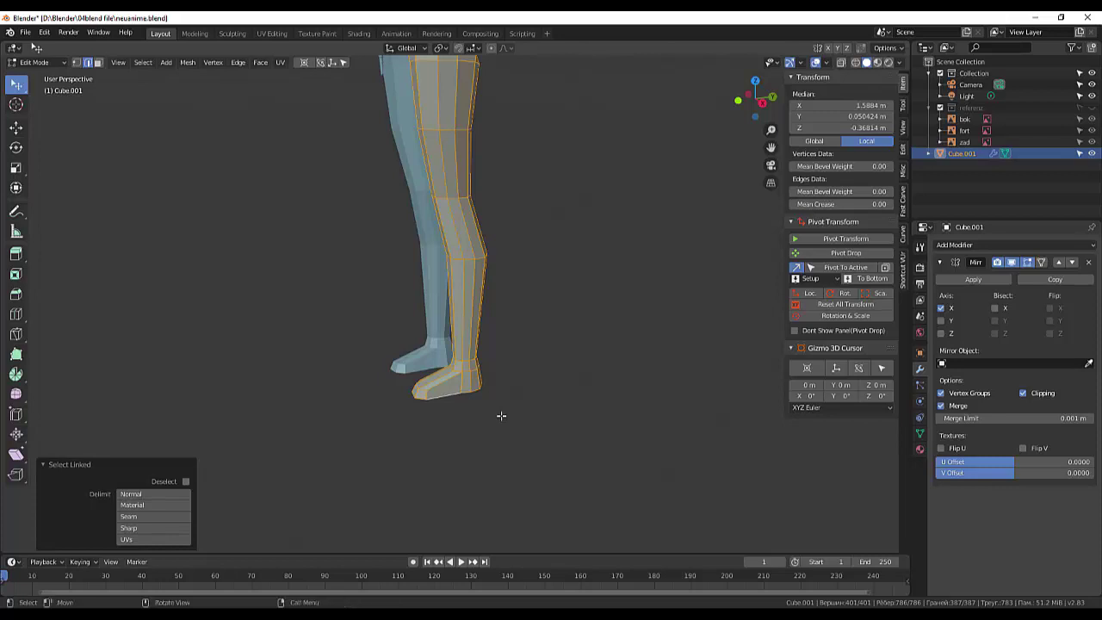
key(m)
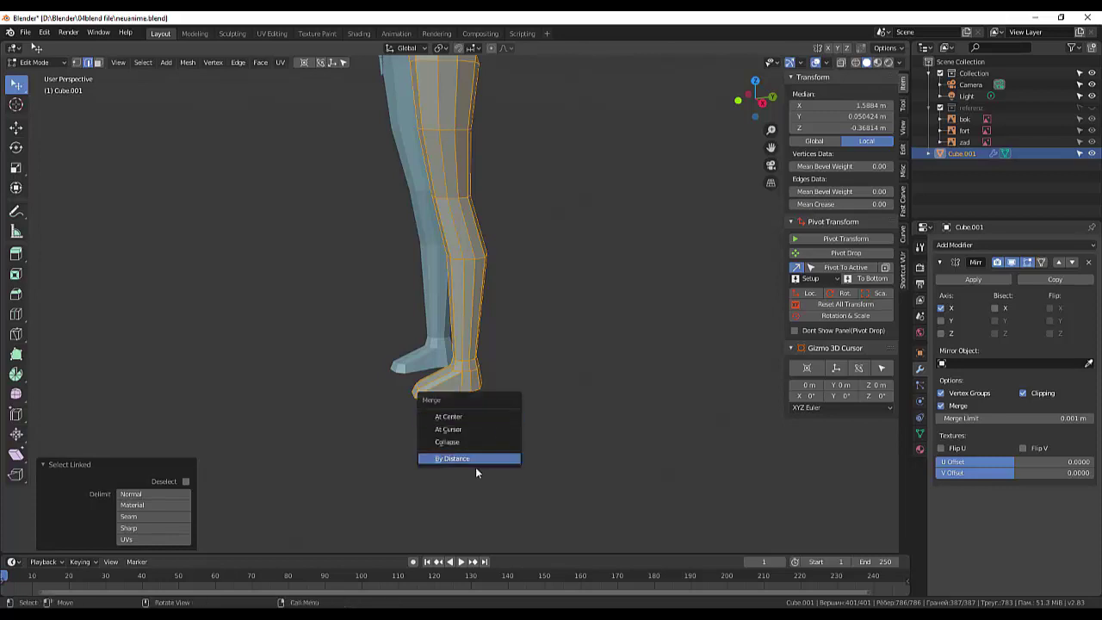
click(457, 458)
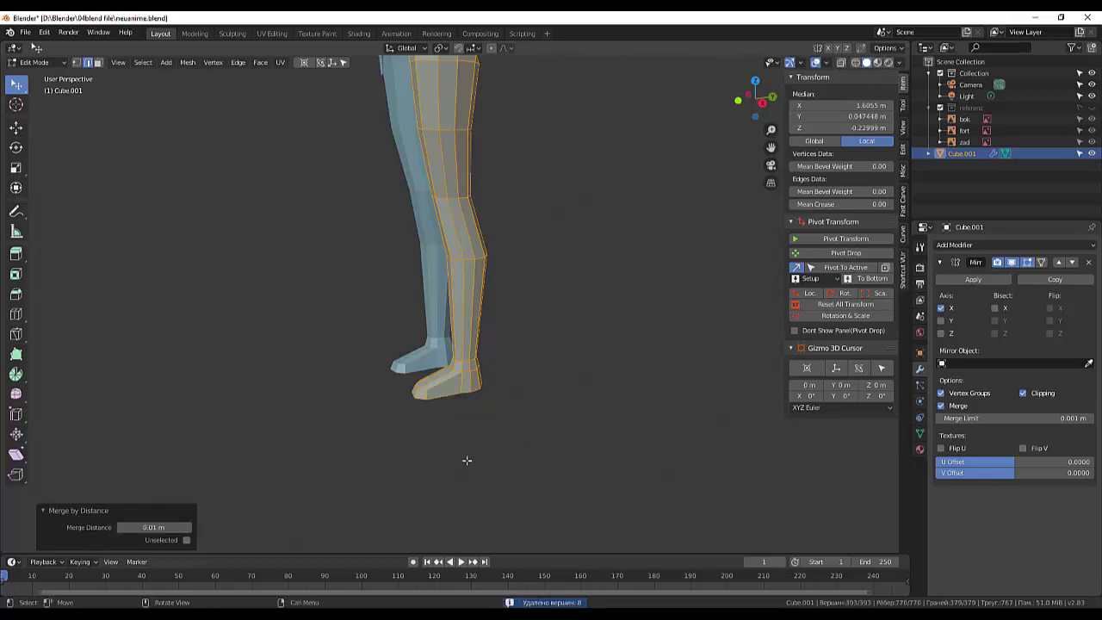
key(alt+a)
- Nudge a foot vertex by 0.0267, -0.0461 and -0.0404 m to refine the foot
mouse_move(537, 458)
middle_down()
mouse_move(554, 457)
mouse_move(494, 386)
middle_up()
scroll(494, 387, up, 2)
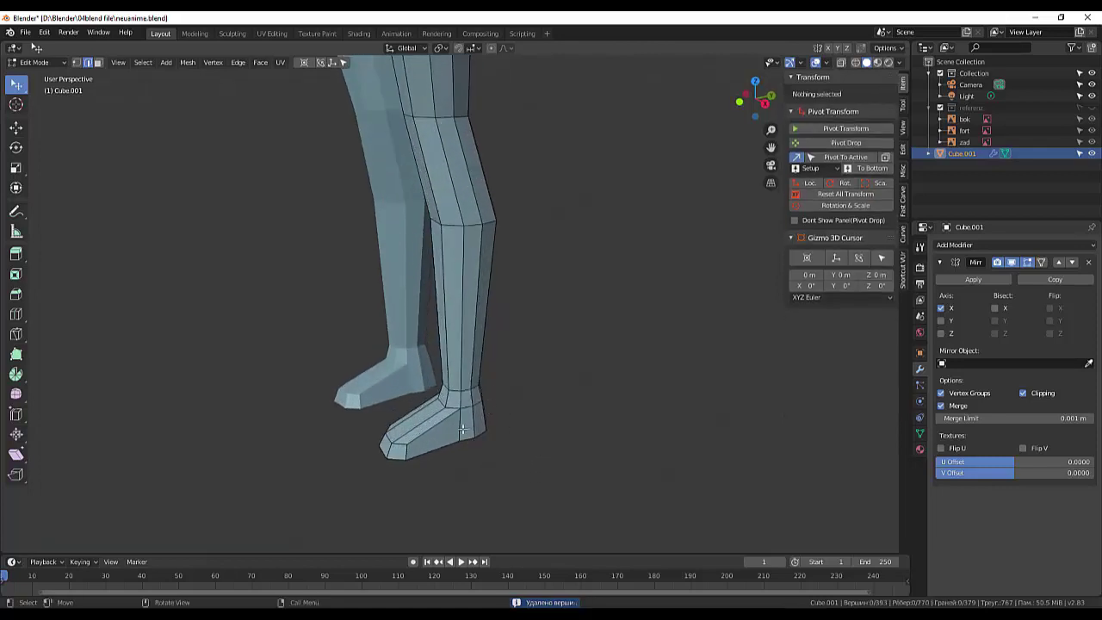
click(461, 428)
middle_drag(522, 438, 585, 462)
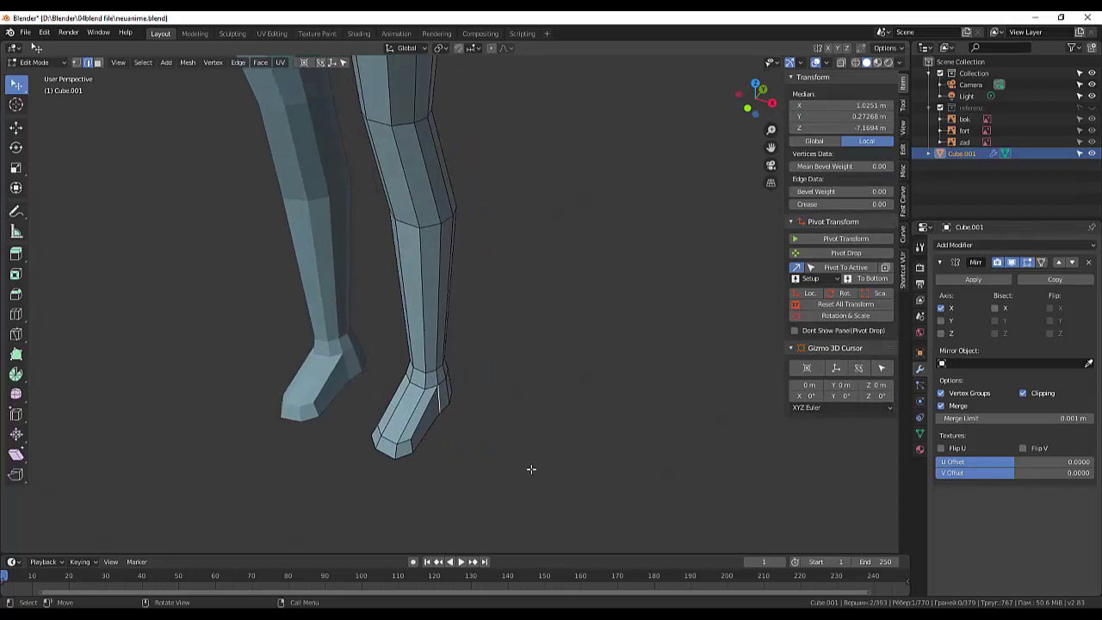
key(g)
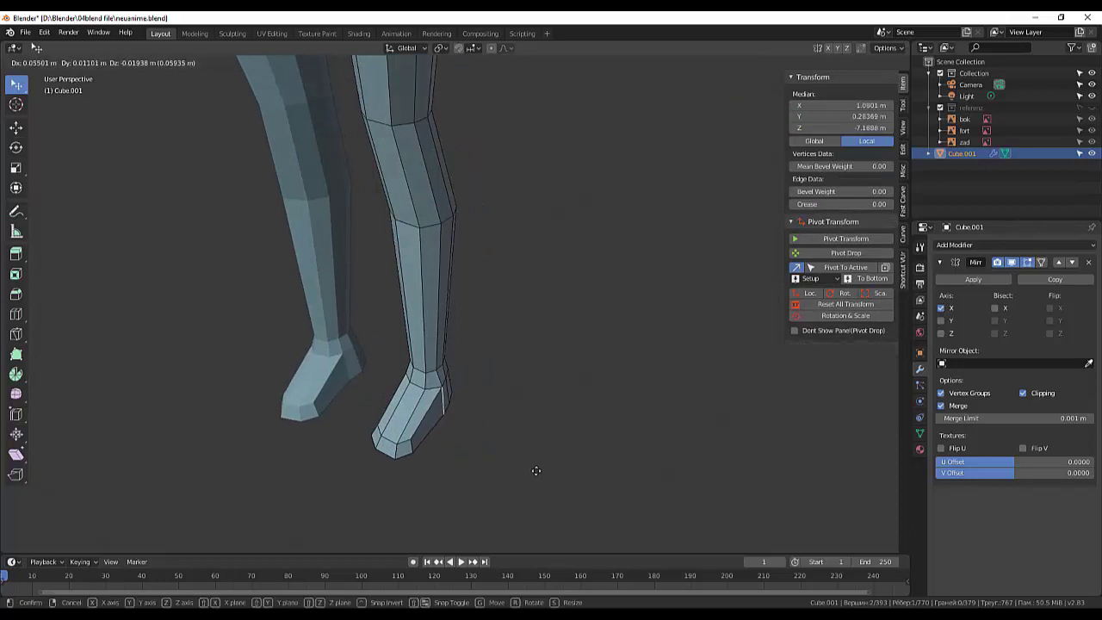
click(535, 471)
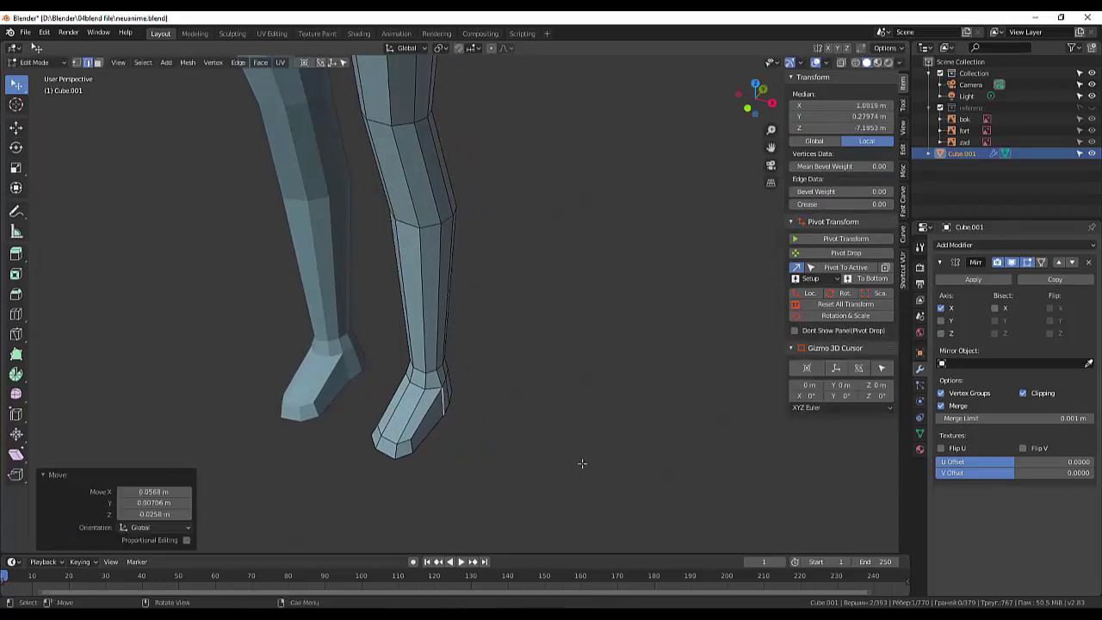
middle_drag(582, 464, 620, 468)
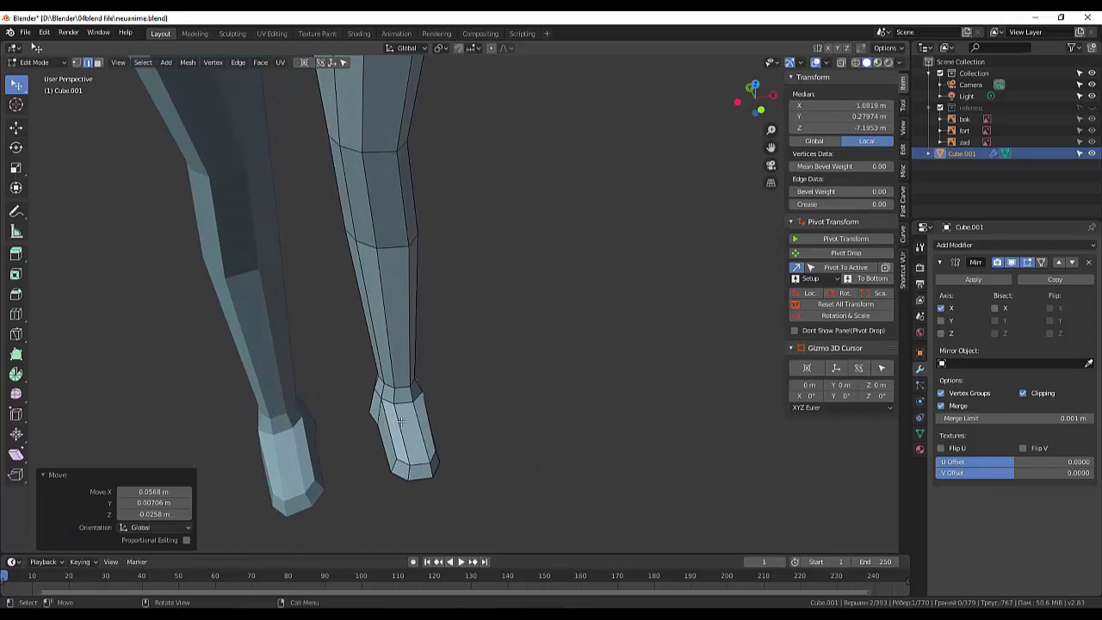
- Pick another element near the foot, then clear the selection
mouse_move(387, 430)
middle_down()
mouse_move(474, 373)
mouse_move(364, 317)
middle_up()
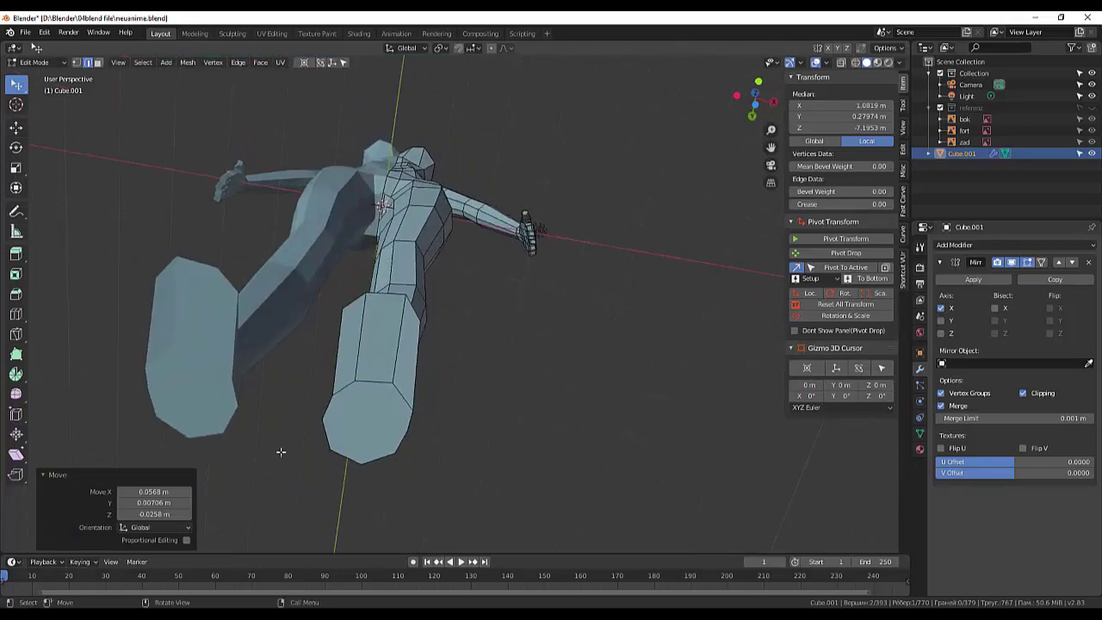
click(332, 397)
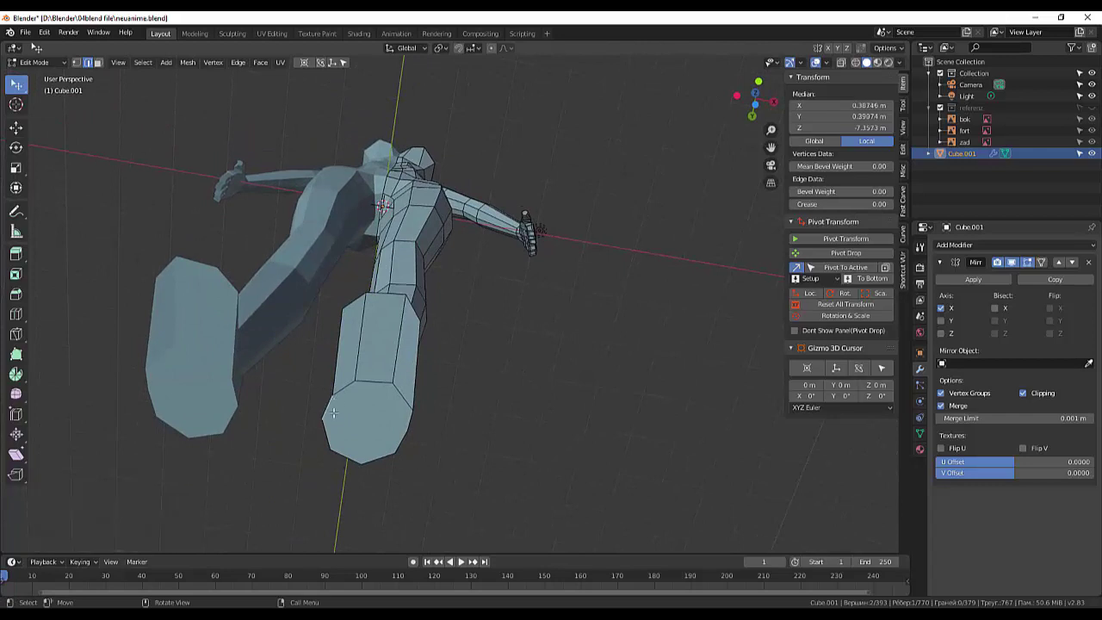
middle_drag(347, 411, 123, 56)
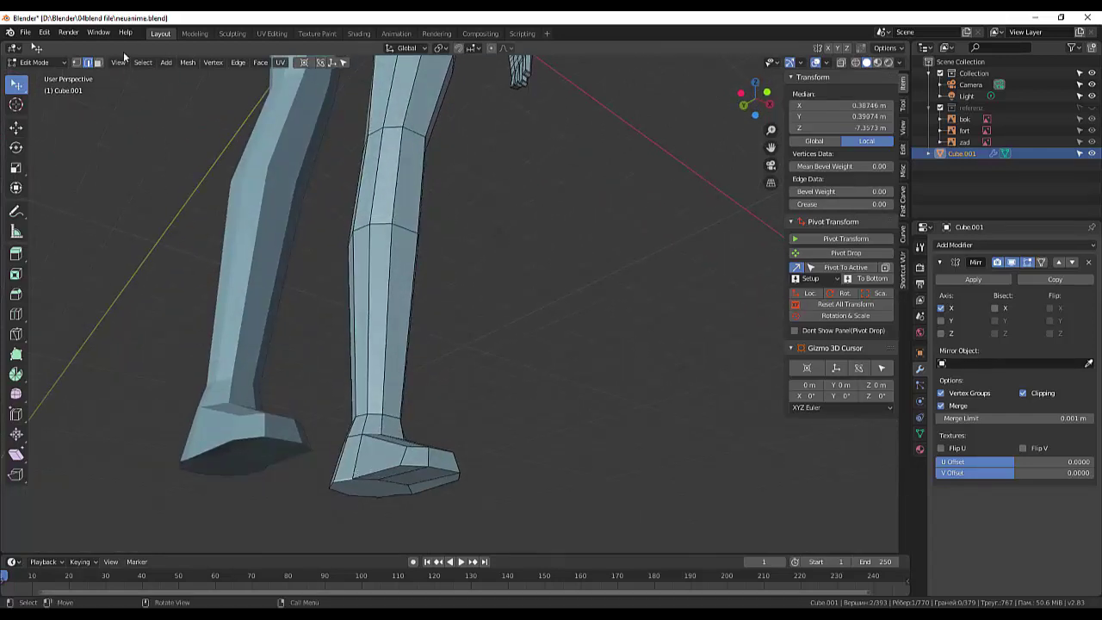
click(76, 62)
key(alt+a)
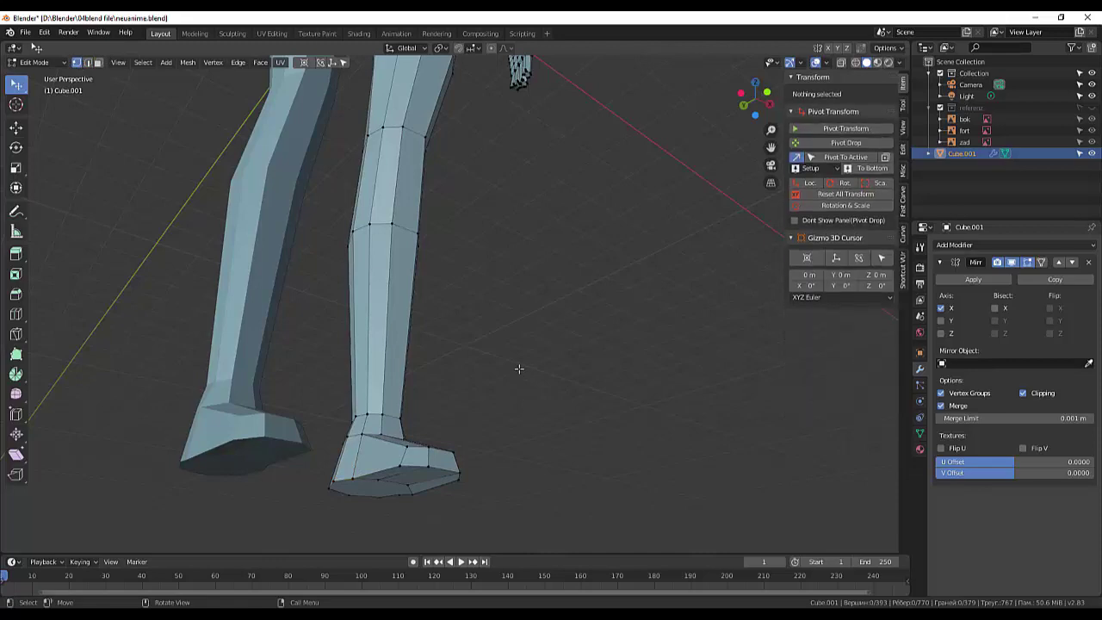
mouse_move(520, 369)
middle_down()
mouse_move(532, 382)
mouse_move(327, 387)
middle_up()
- Move another foot vertex, then undo that move and deselect it
click(323, 393)
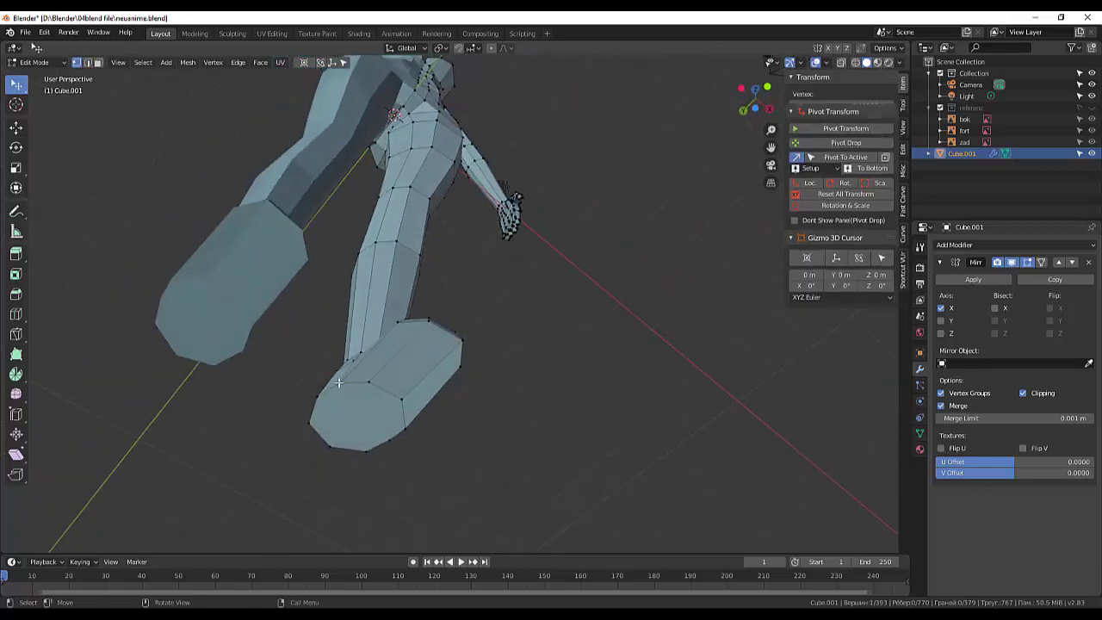
mouse_move(395, 395)
middle_down()
mouse_move(355, 533)
mouse_move(320, 516)
mouse_move(382, 534)
middle_up()
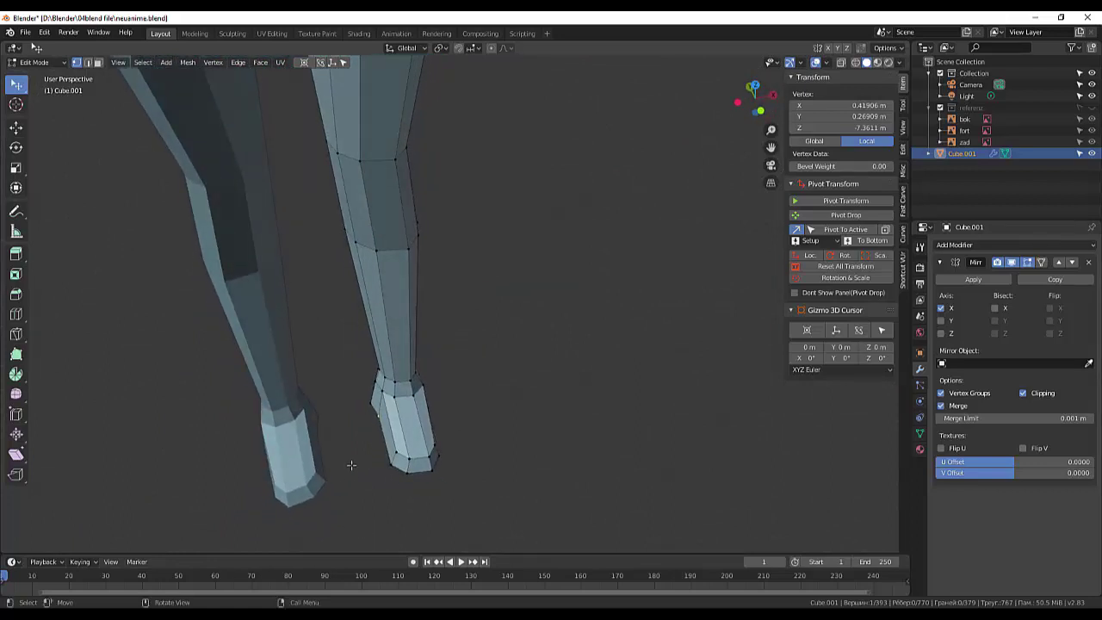
key(g)
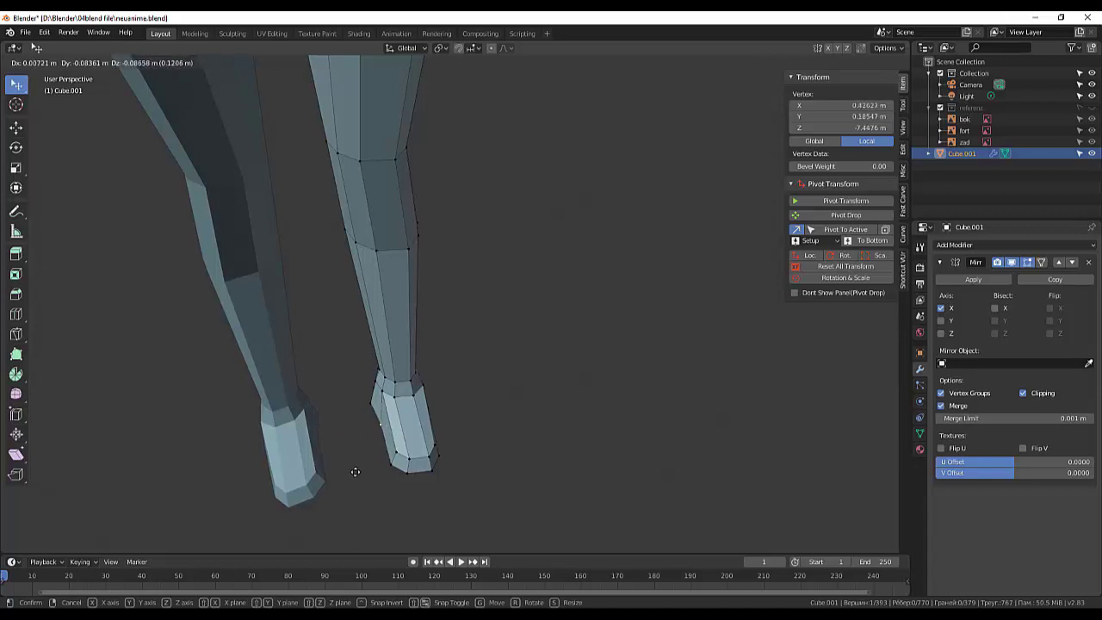
click(354, 468)
mouse_move(354, 468)
middle_down()
mouse_move(399, 304)
mouse_move(415, 290)
mouse_move(418, 386)
middle_up()
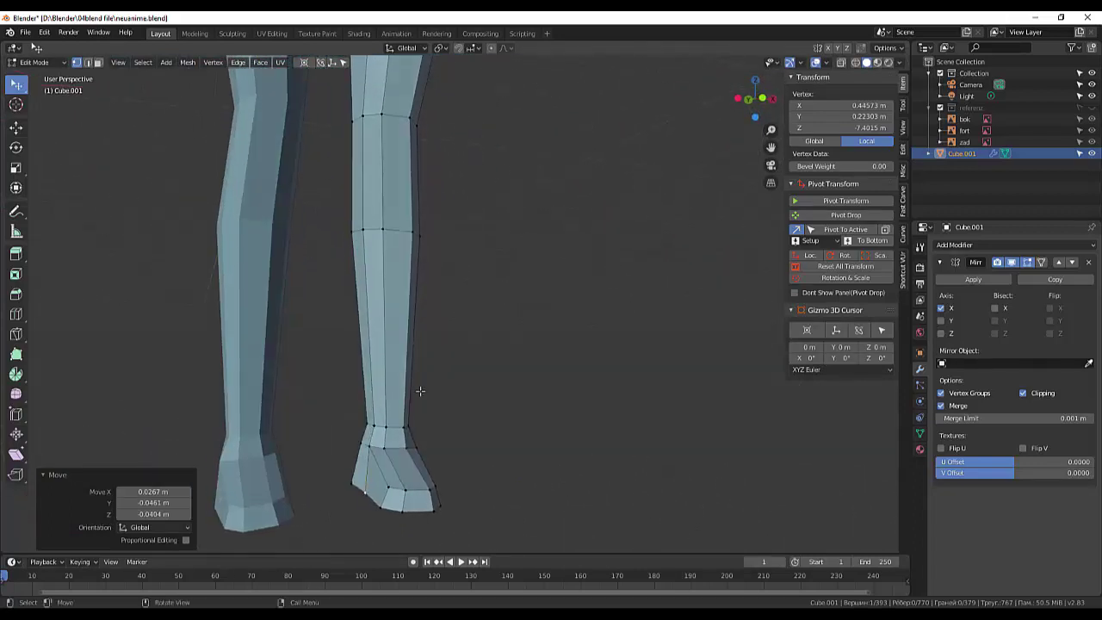
key(ctrl+z)
click(573, 465)
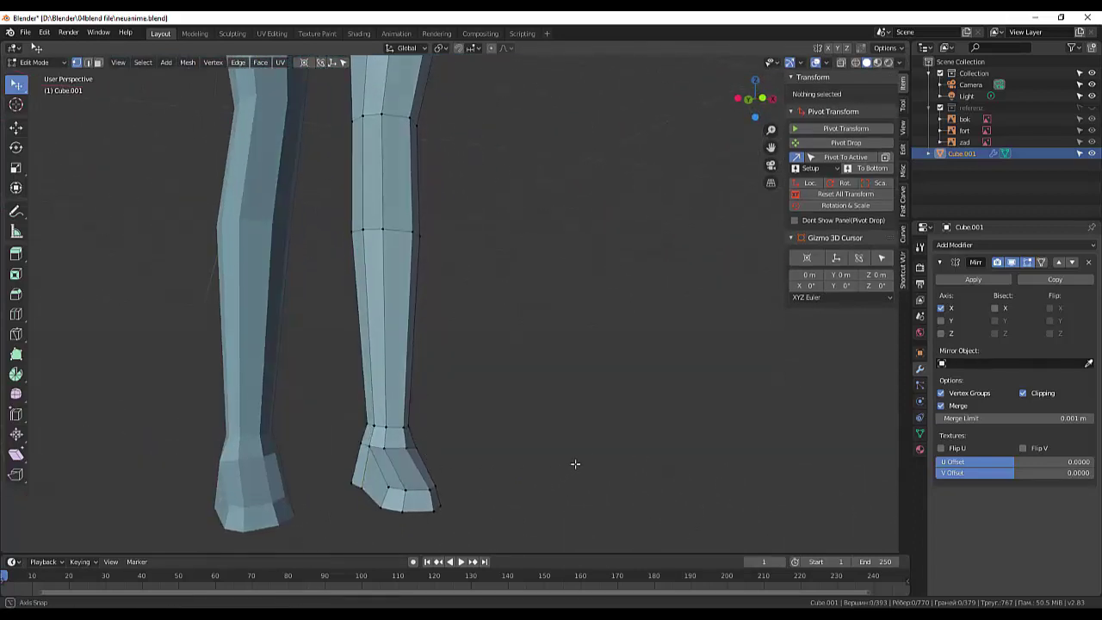
scroll(574, 463, down, 5)
- Briefly preview X-ray, then select a vertex on the upper back of the body
middle_drag(574, 463, 503, 483)
key(alt+z)
key(alt+z)
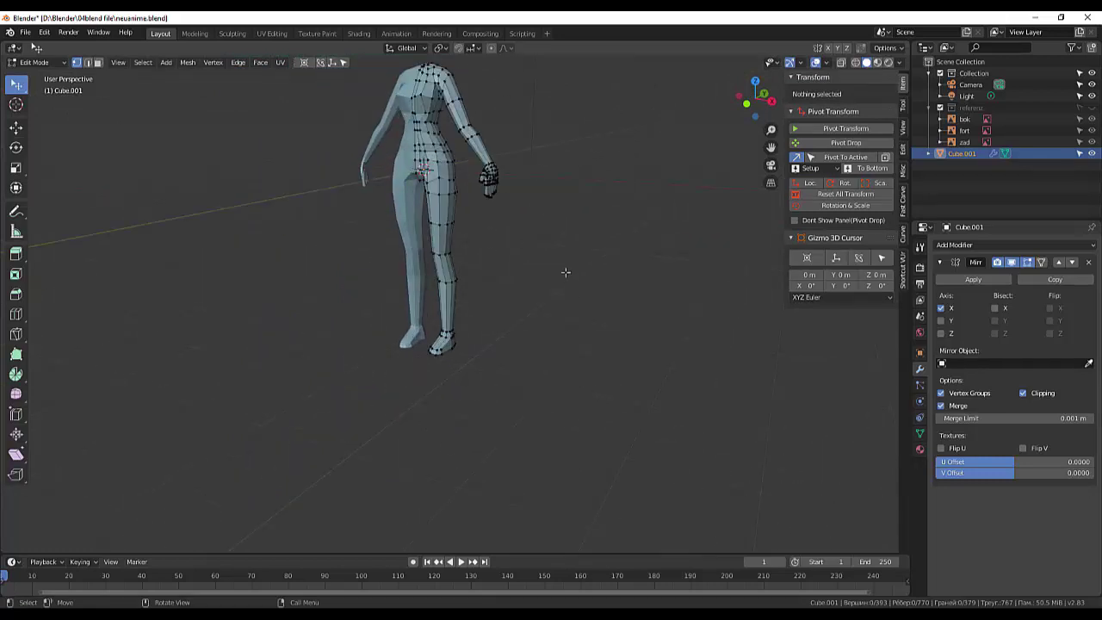
mouse_move(565, 273)
middle_down()
mouse_move(610, 394)
mouse_move(600, 388)
mouse_move(605, 433)
mouse_move(585, 303)
middle_up()
scroll(602, 395, up, 2)
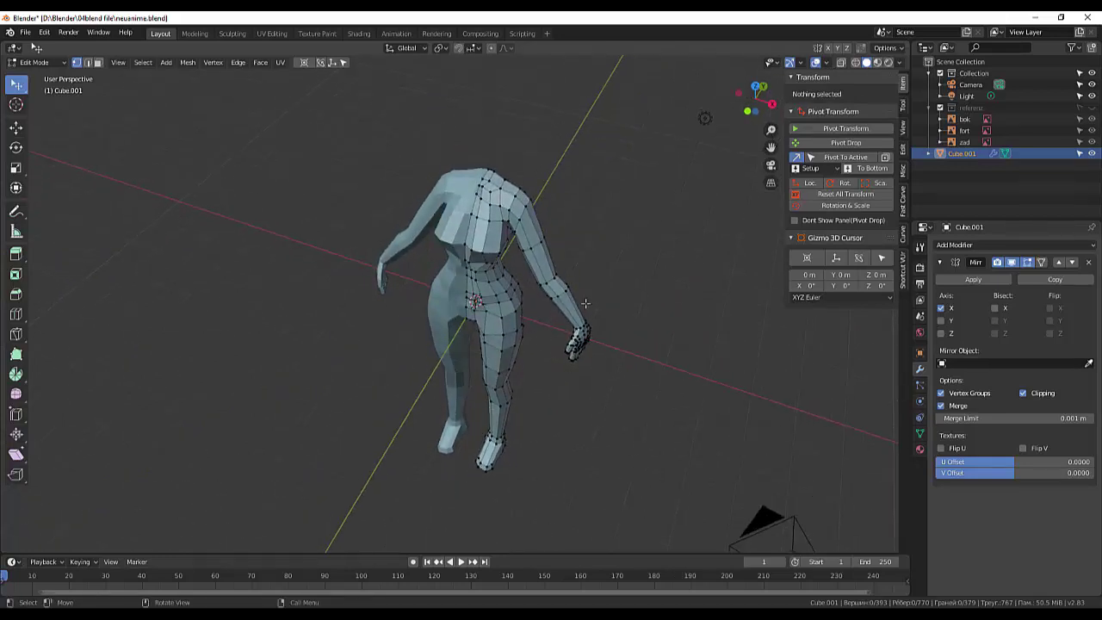
scroll(585, 303, up, 2)
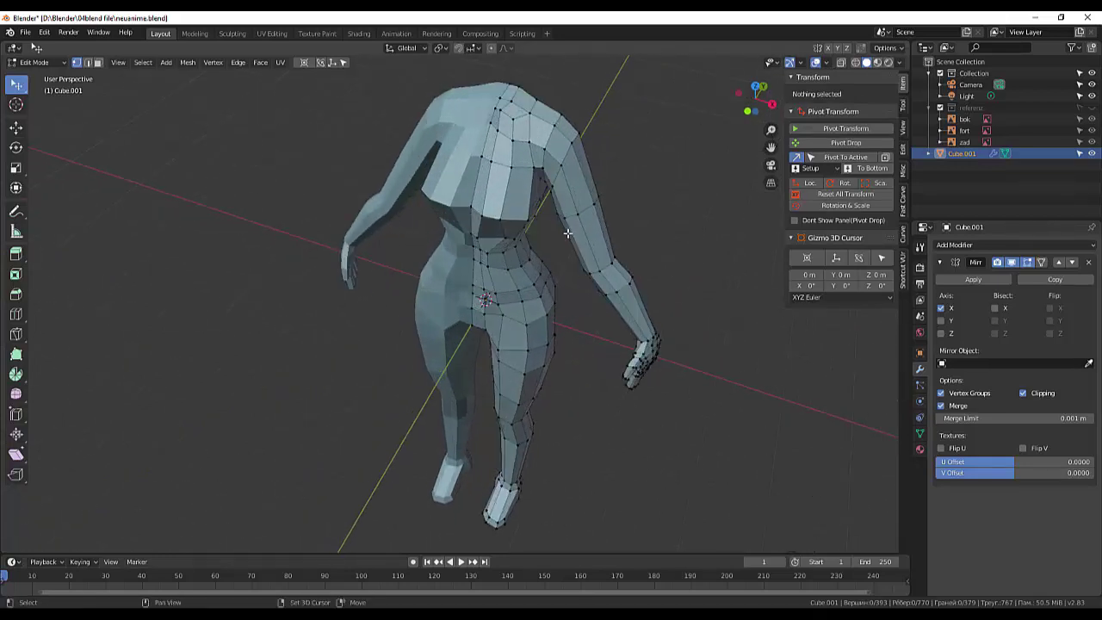
mouse_move(568, 236)
middle_down()
mouse_move(583, 368)
mouse_move(559, 339)
mouse_move(554, 351)
middle_up()
click(445, 212)
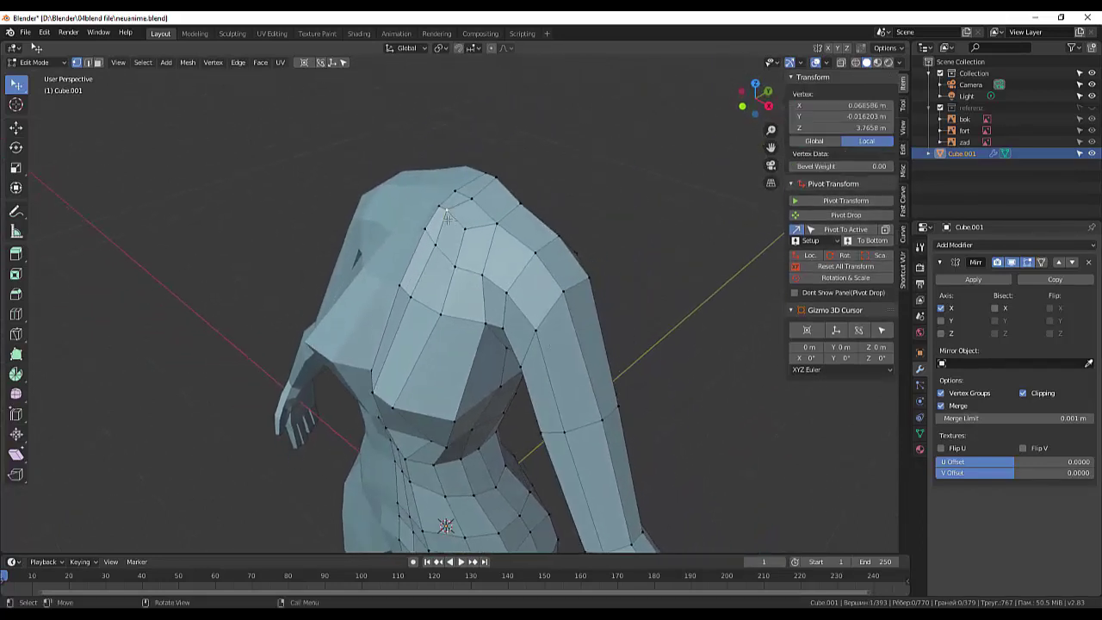
mouse_move(447, 218)
middle_down()
mouse_move(545, 235)
mouse_move(546, 253)
middle_up()
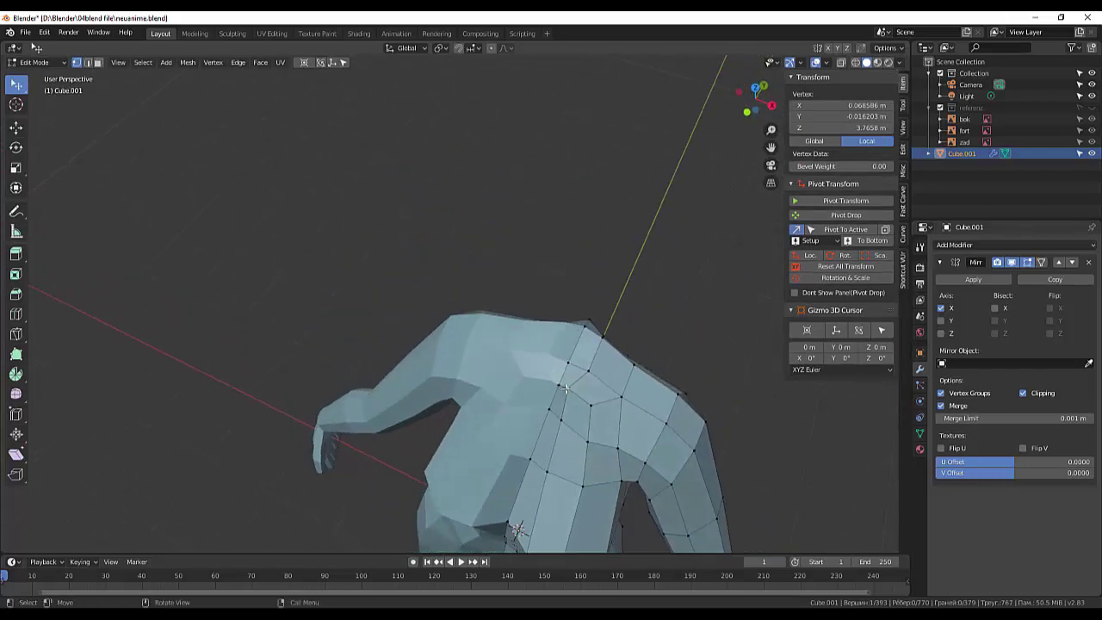
- Nudge two vertices at the neck base and a neighbouring shoulder vertex to reshape the area
click(601, 338)
key(g)
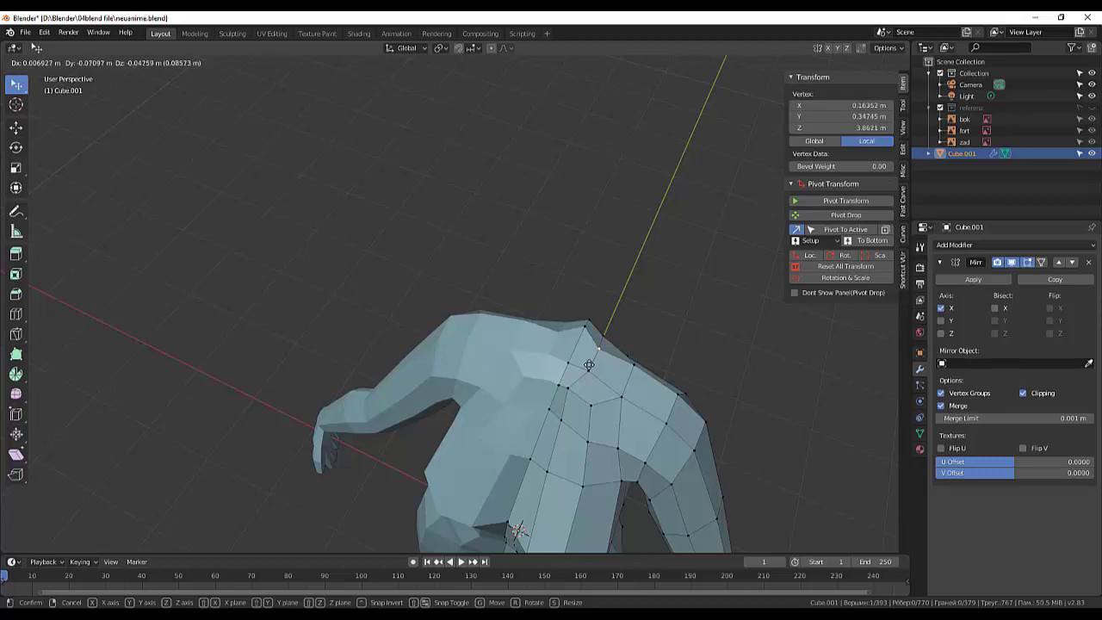
click(589, 365)
click(586, 370)
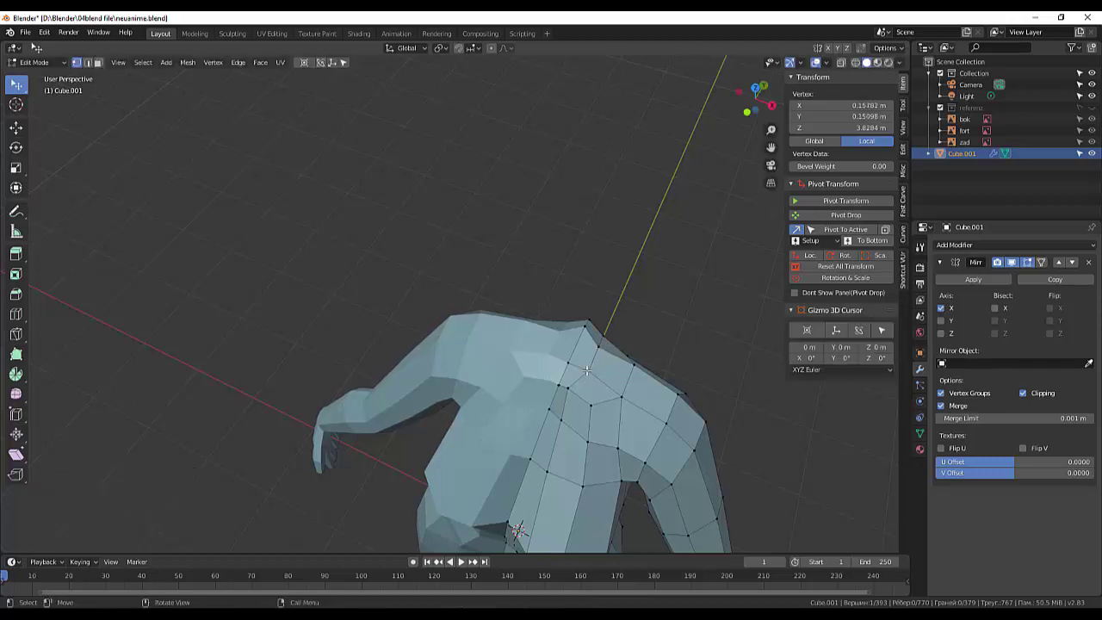
key(g)
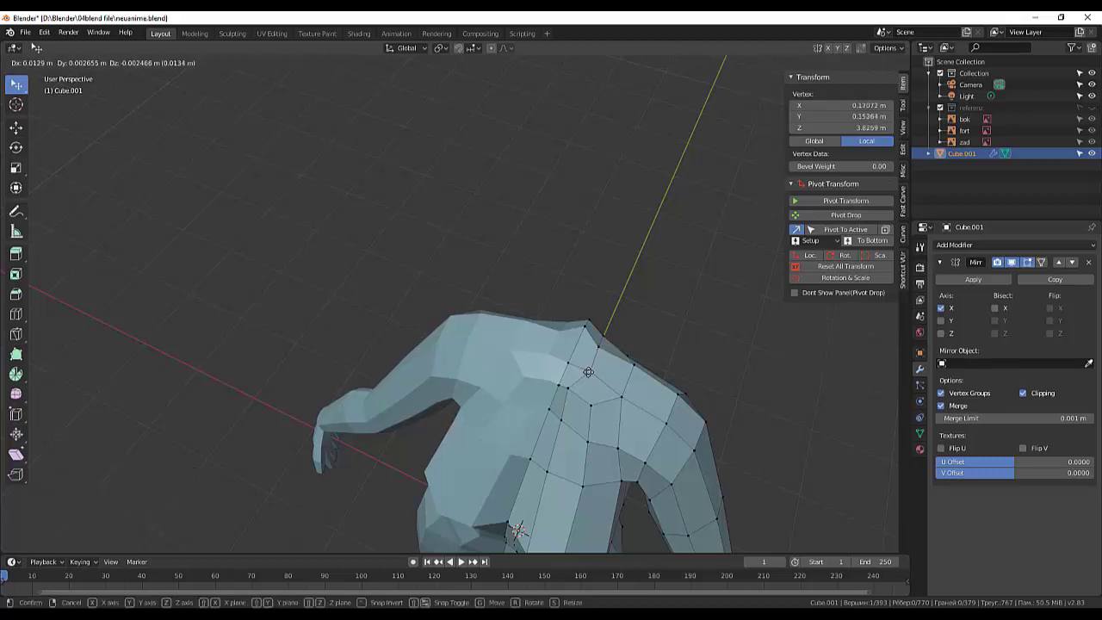
click(597, 351)
click(598, 350)
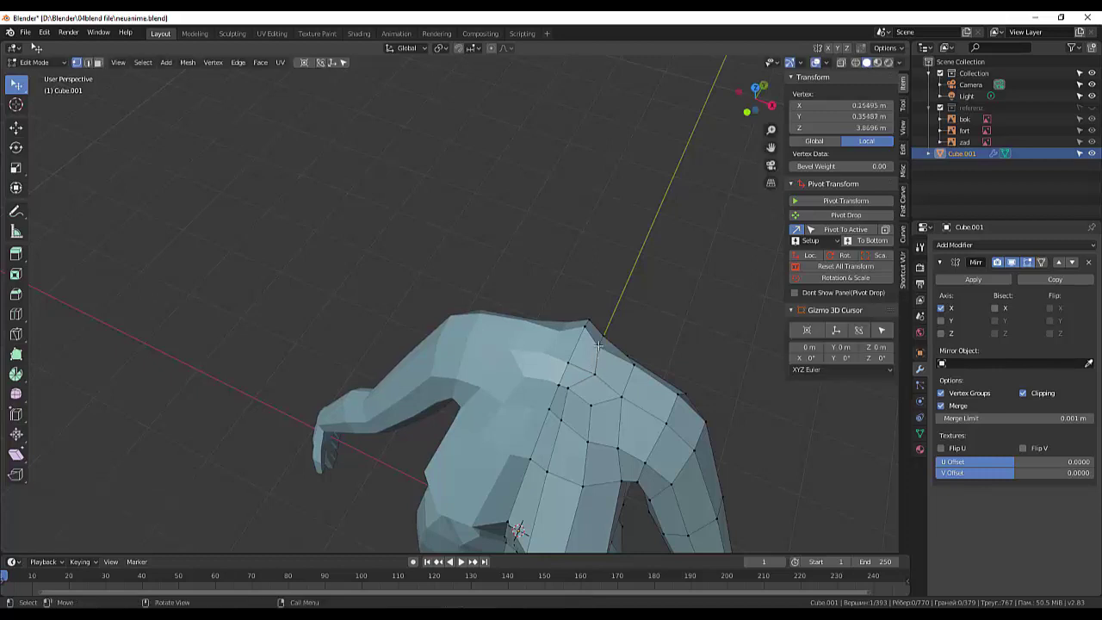
key(g)
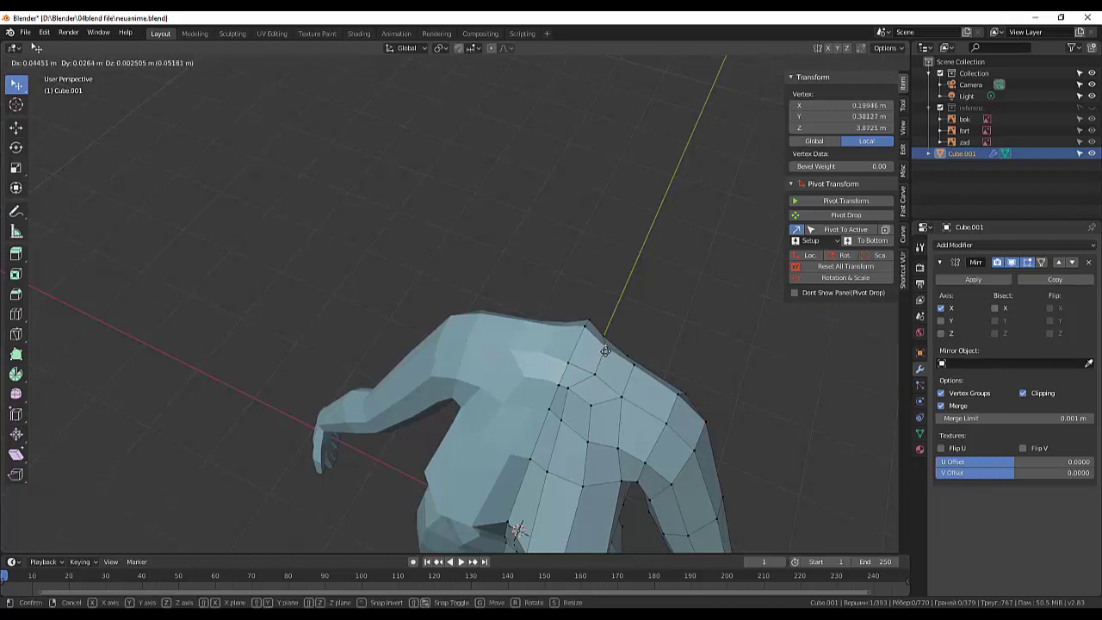
click(608, 351)
- Shift the top centre-seam vertex 0.02457 m on X and -0.0727 m on Y; cancel a shoulder move
mouse_move(681, 389)
middle_down()
mouse_move(613, 364)
mouse_move(492, 413)
mouse_move(580, 374)
mouse_move(429, 303)
middle_up()
drag(265, 199, 269, 201)
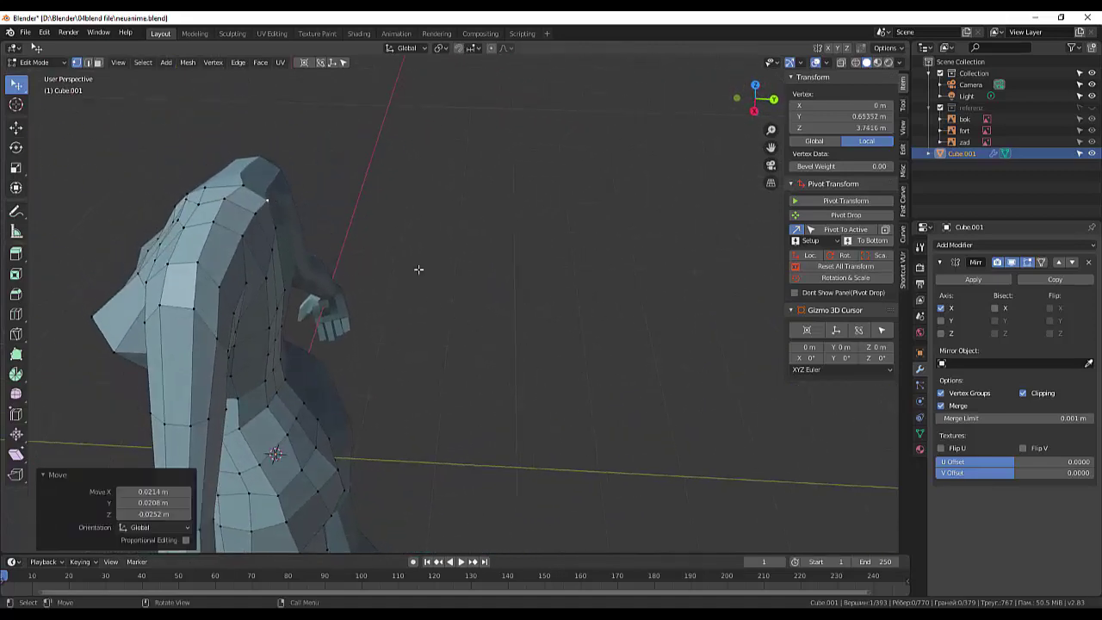
key(g)
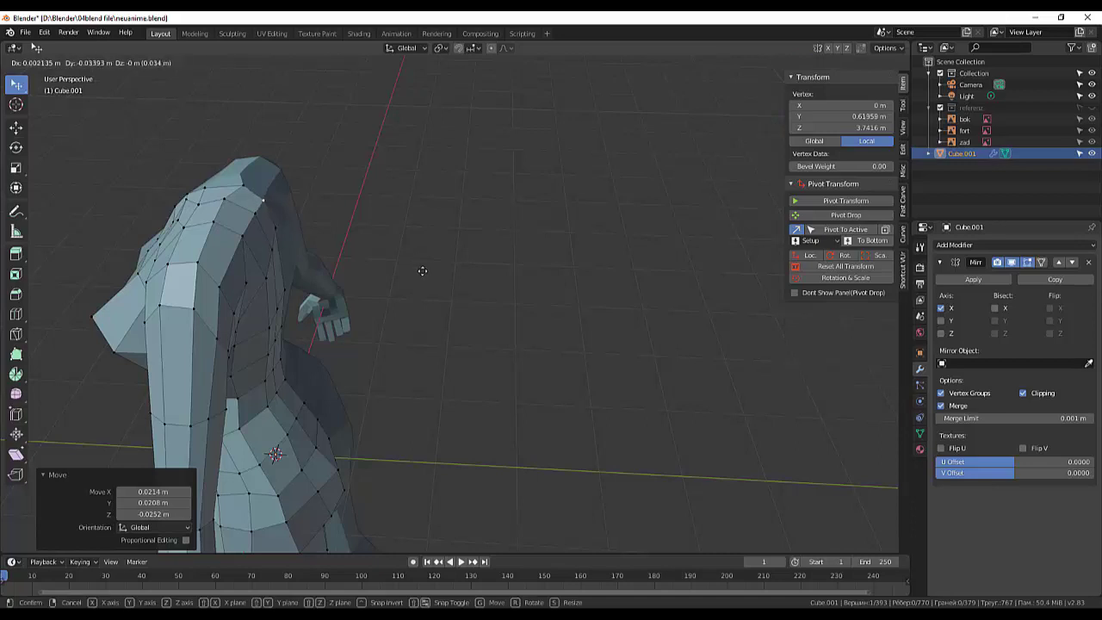
click(429, 268)
middle_drag(430, 268, 513, 291)
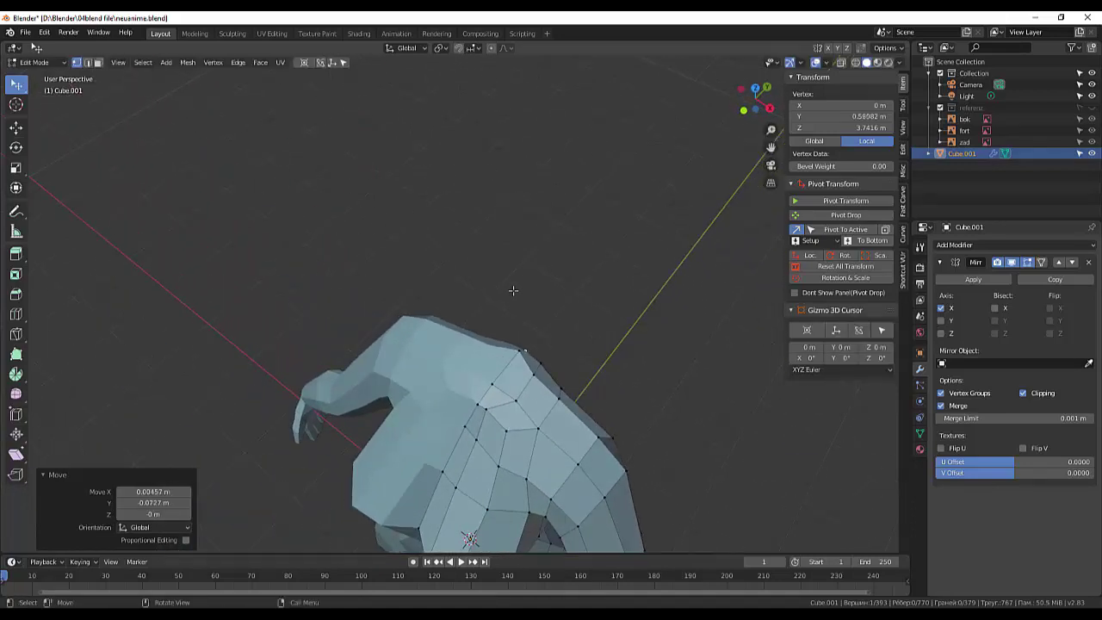
click(516, 401)
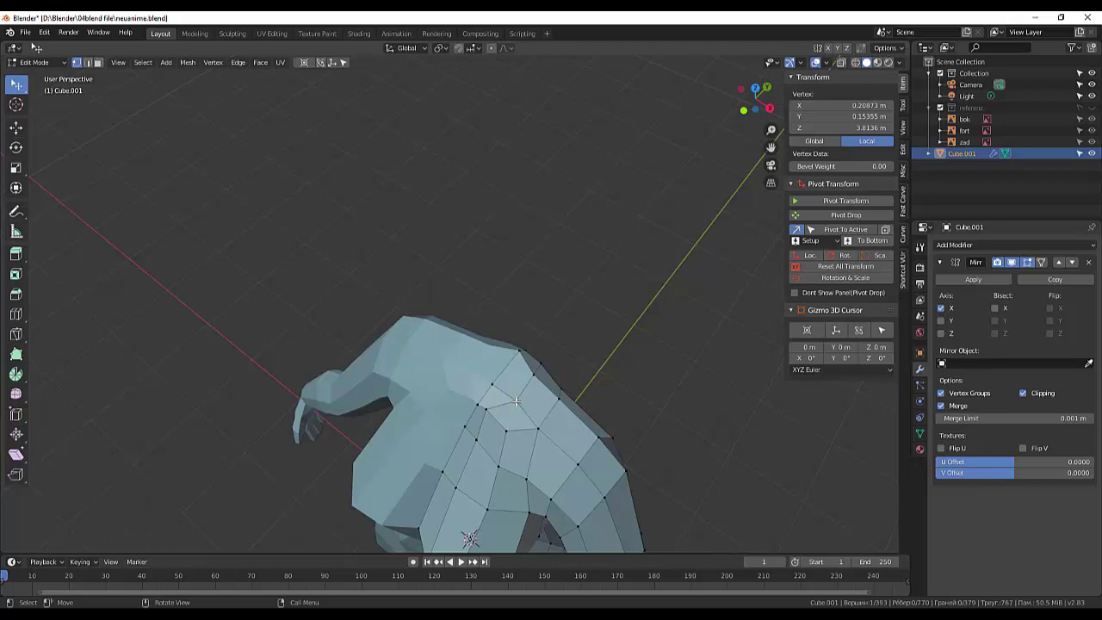
key(g)
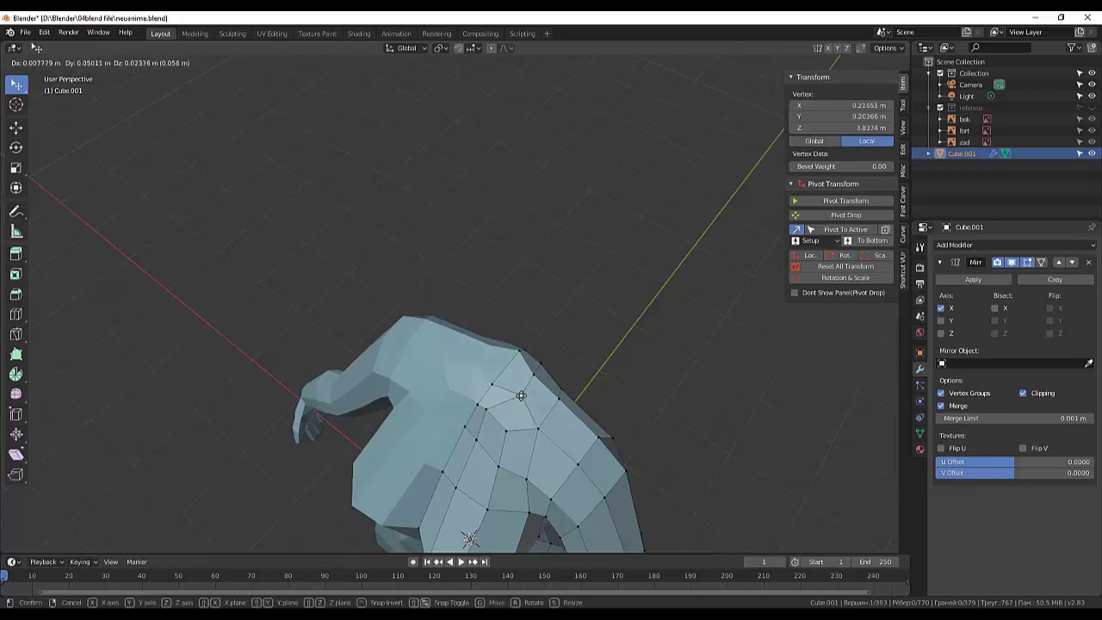
right_click(521, 395)
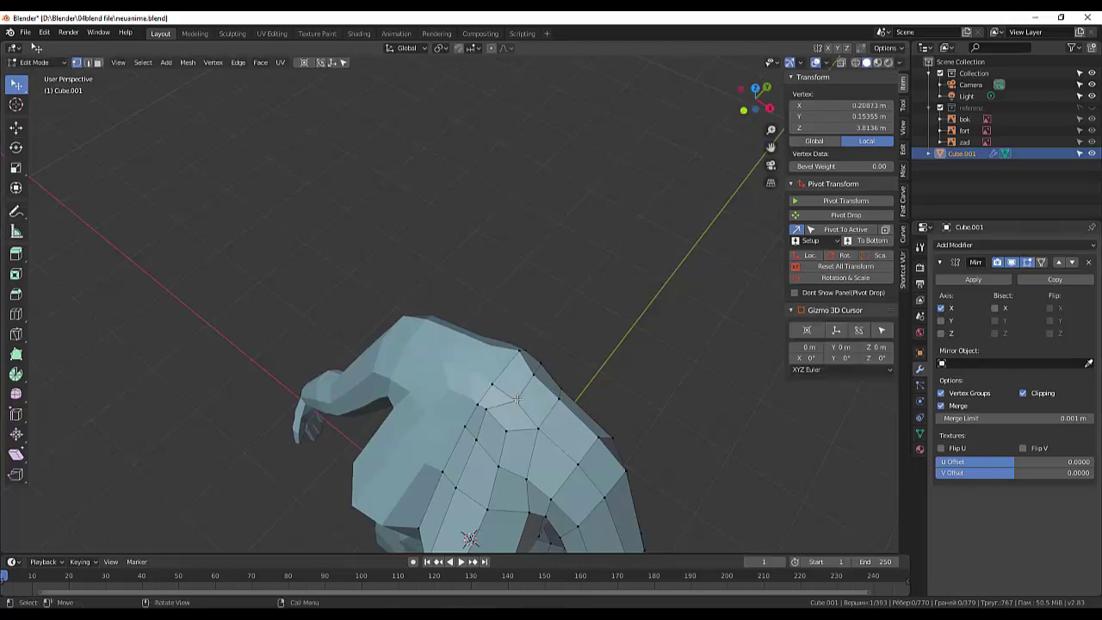
key(KP_7)
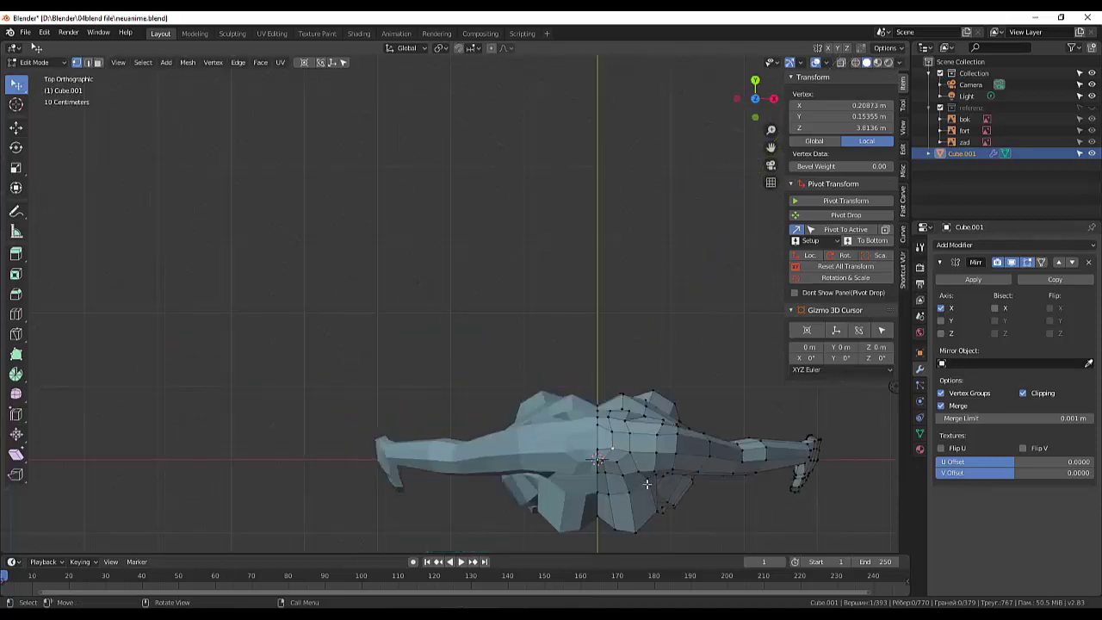
- Reposition two centre-seam vertices at the front of the neck opening
scroll(646, 485, up, 3)
mouse_move(655, 431)
shift+middle_down()
mouse_move(573, 319)
mouse_move(517, 300)
mouse_move(507, 273)
shift+middle_up()
click(520, 297)
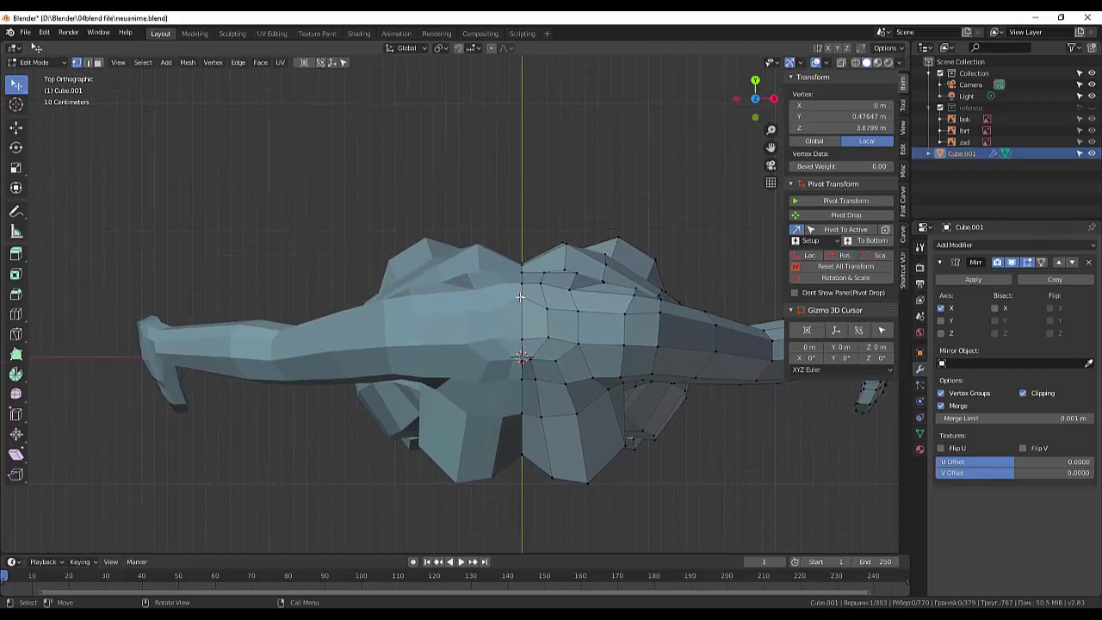
key(g)
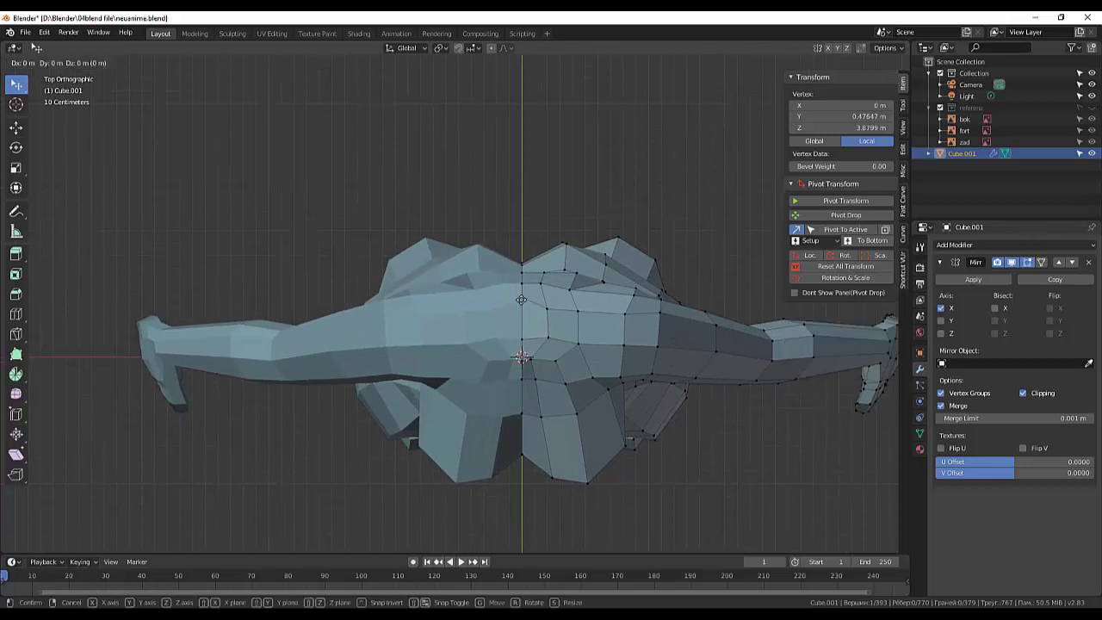
click(521, 304)
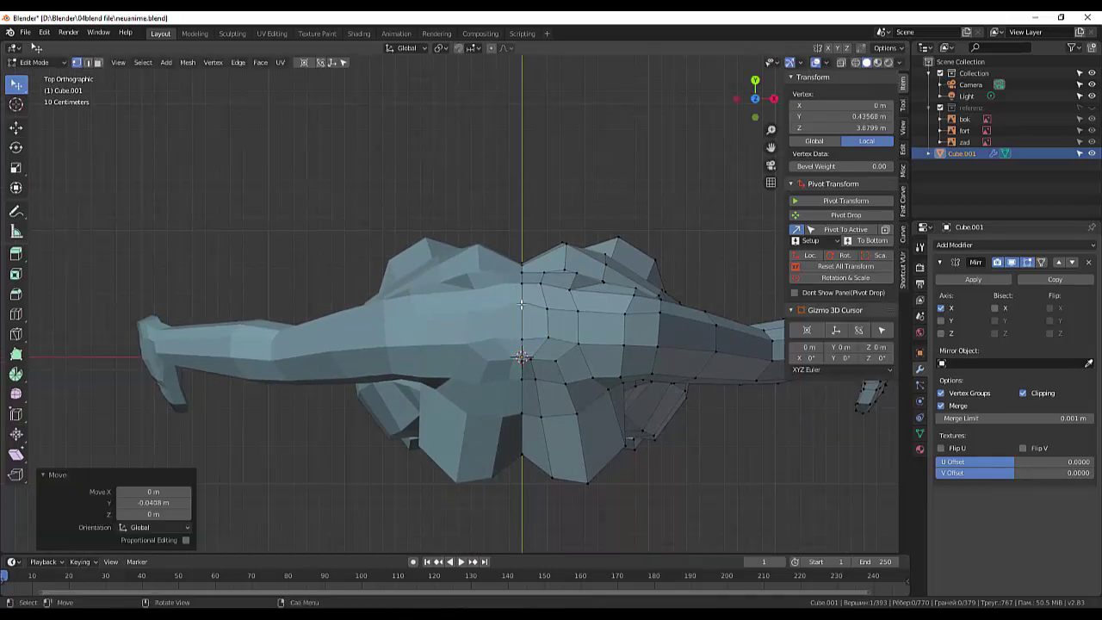
click(519, 338)
key(g)
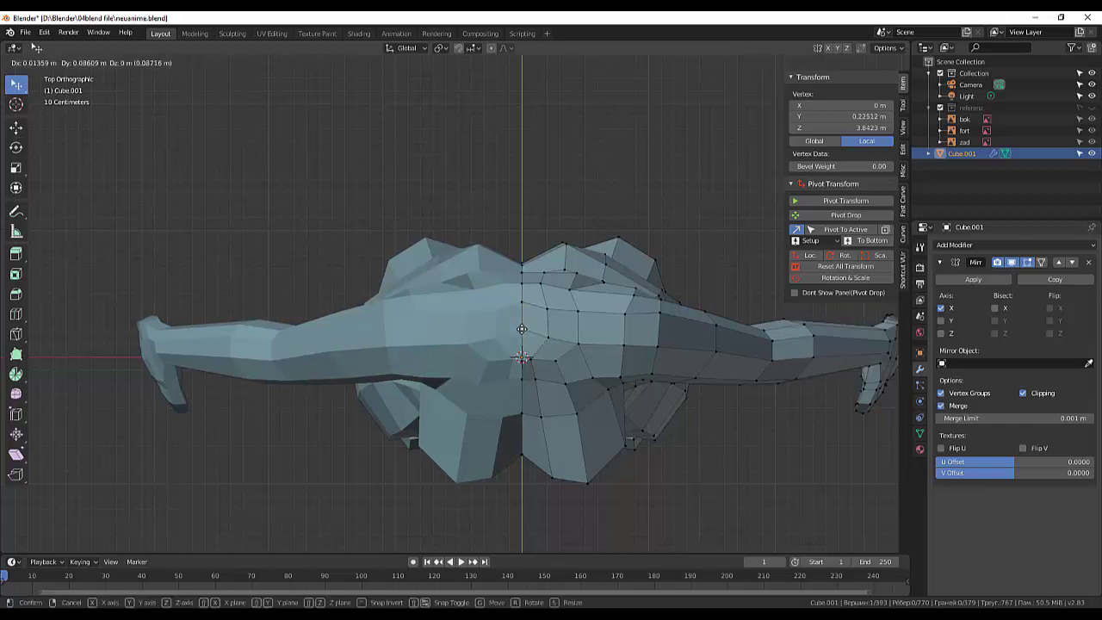
click(524, 330)
- Move and slightly nudge the vertices beside the neck and next to the centre seam
click(545, 338)
key(g)
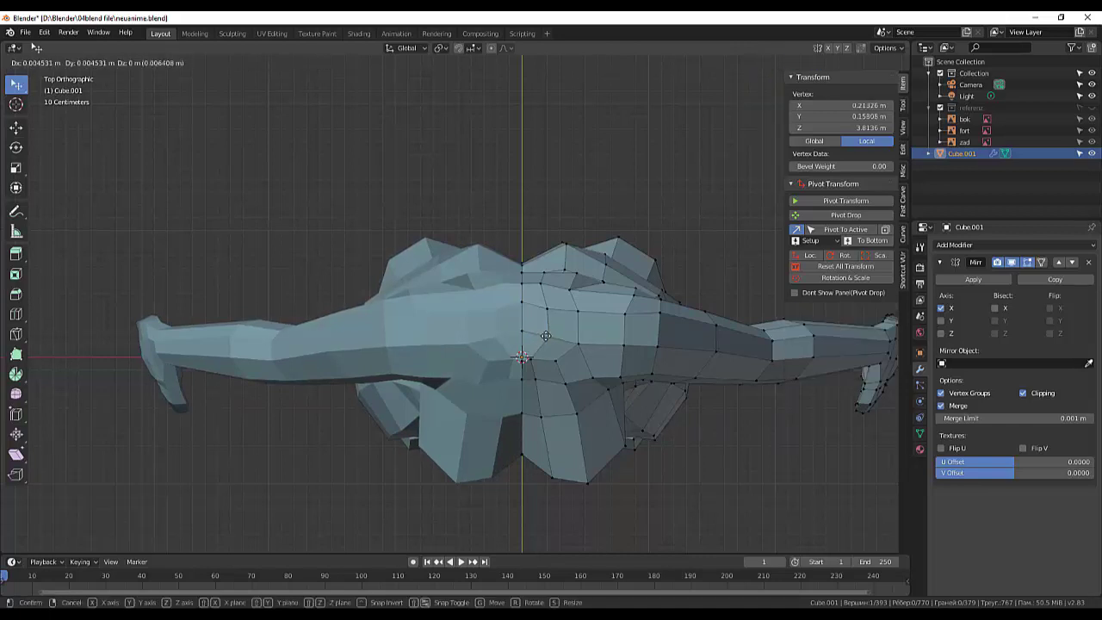
click(546, 335)
click(525, 360)
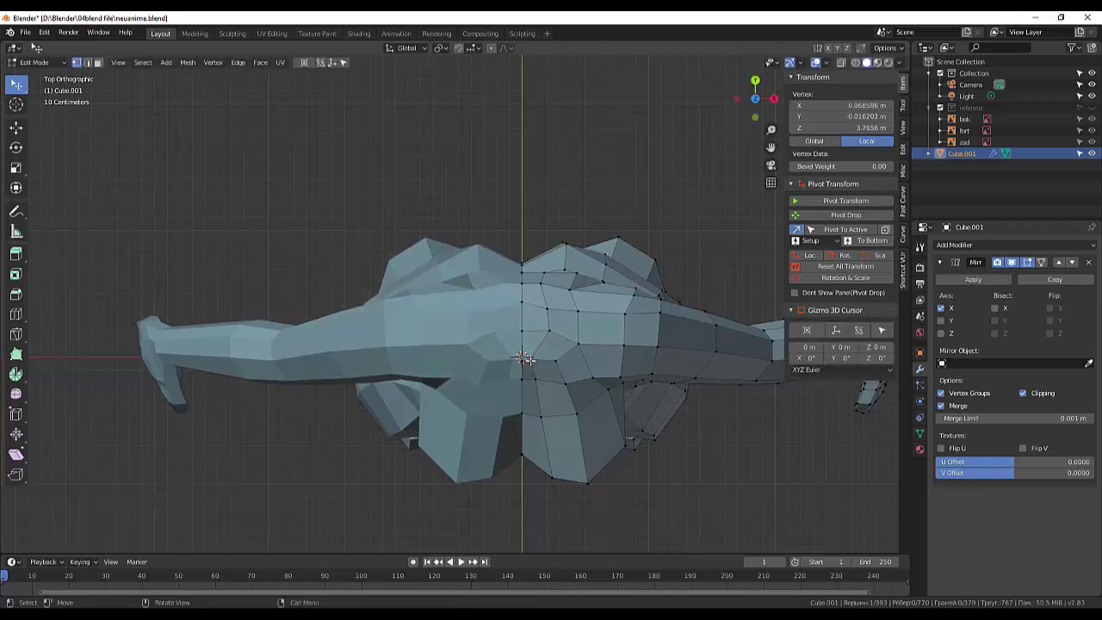
key(g)
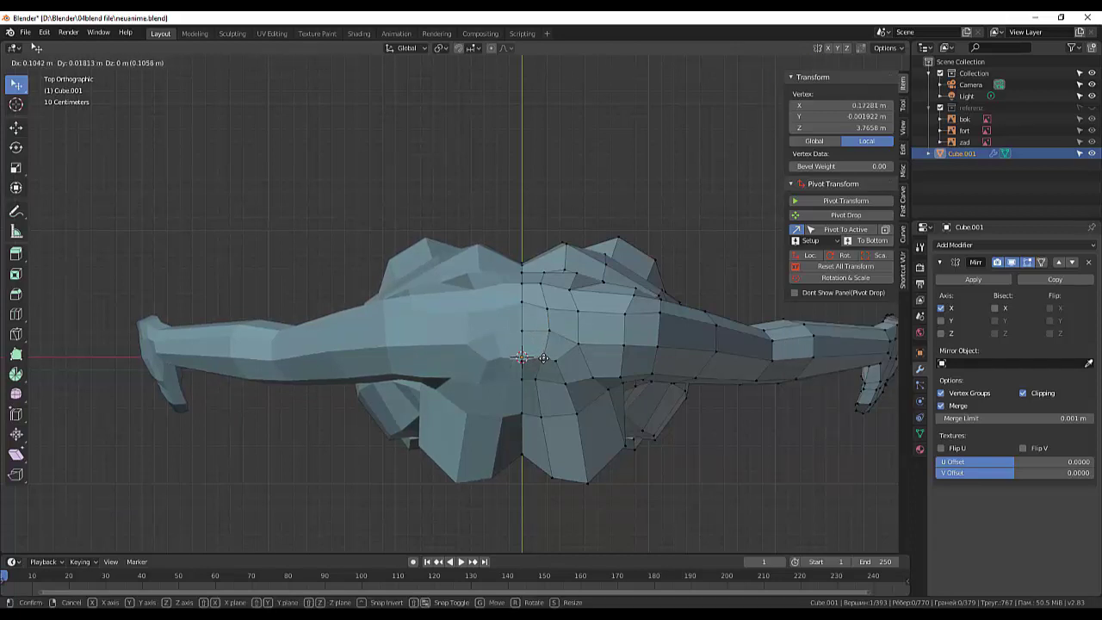
click(542, 358)
key(g)
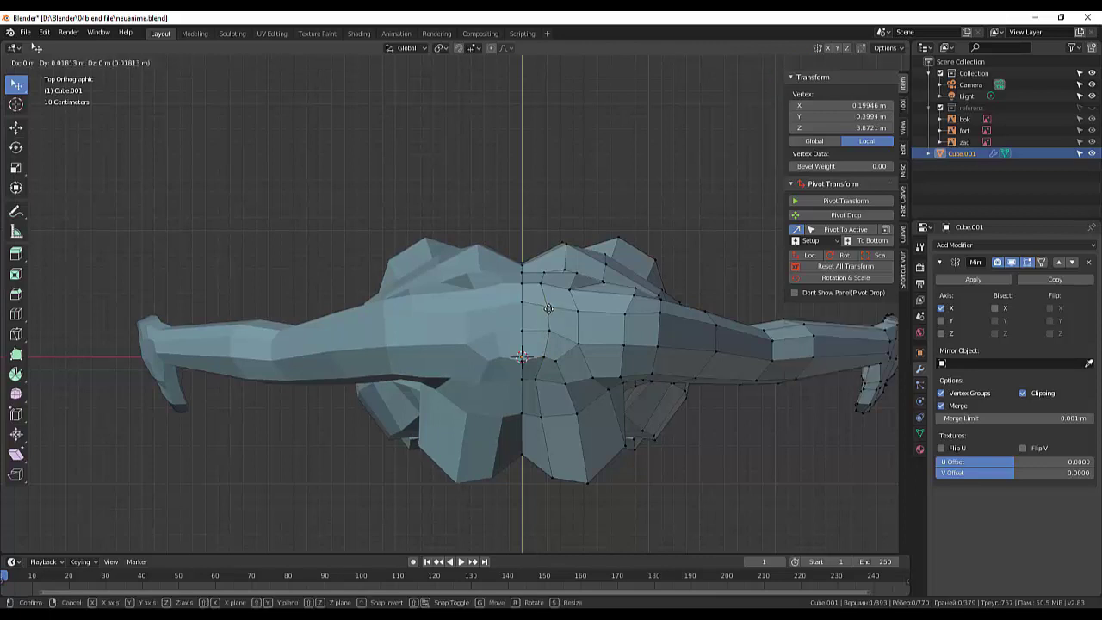
click(550, 308)
key(g)
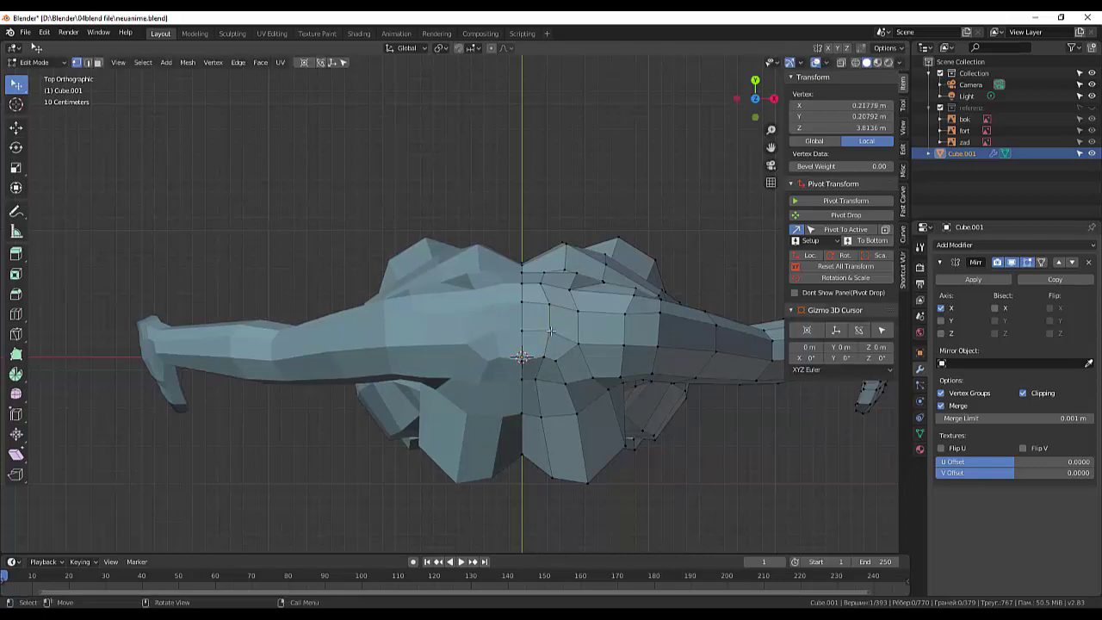
click(551, 339)
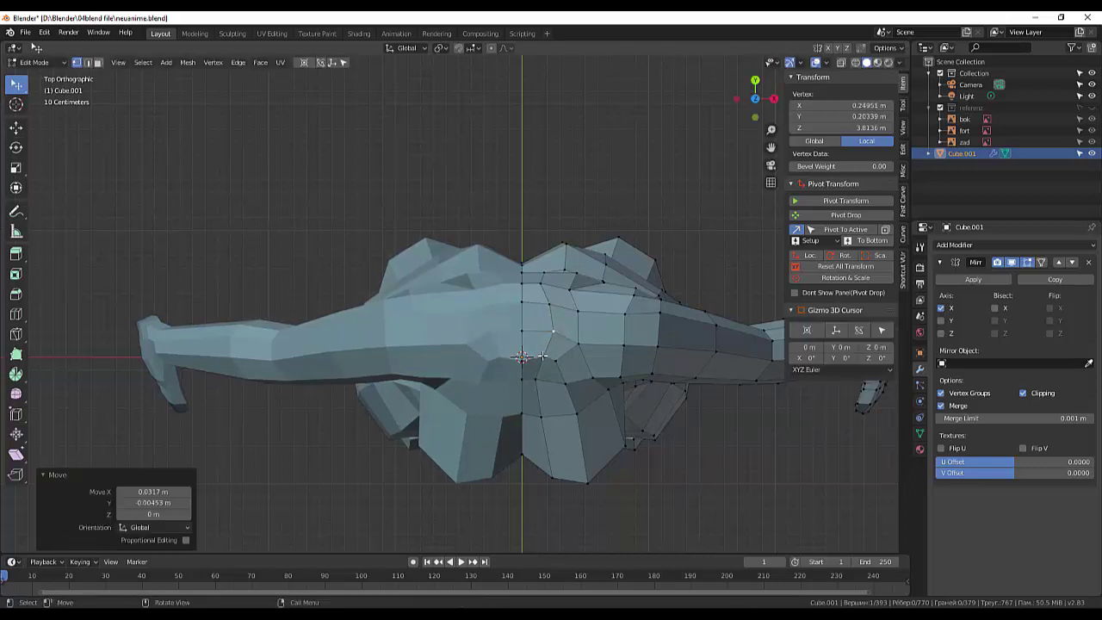
- Adjust an upper-chest vertex and a seam vertex, then pick neck-edge and chest vertices
key(g)
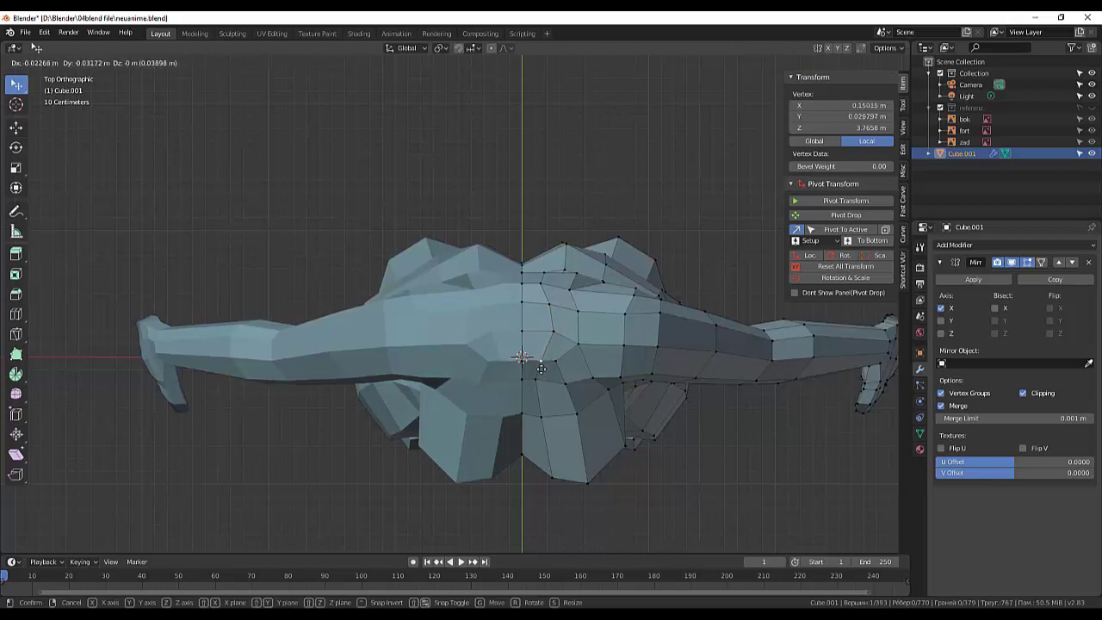
click(545, 365)
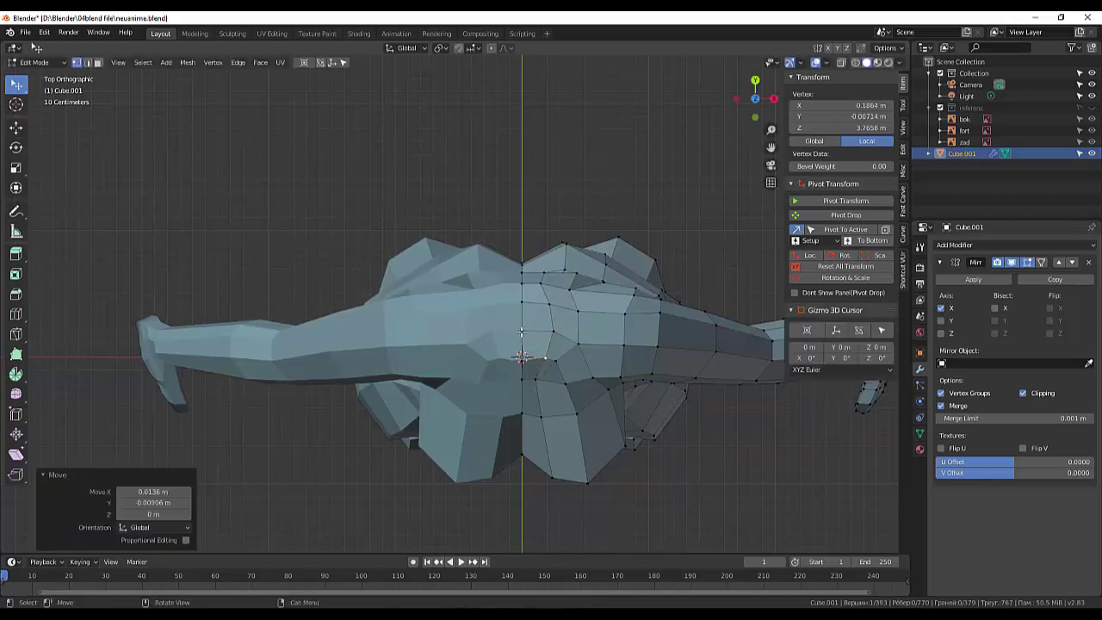
click(521, 332)
key(g)
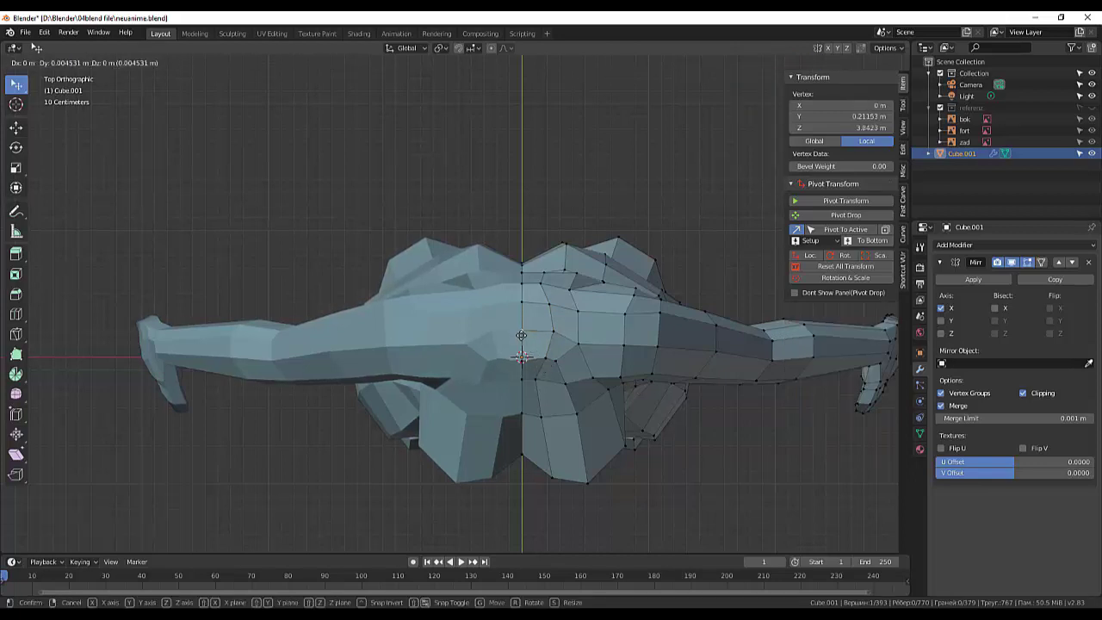
click(522, 336)
scroll(520, 340, up, 3)
mouse_move(517, 345)
middle_down()
mouse_move(517, 315)
mouse_move(550, 279)
middle_up()
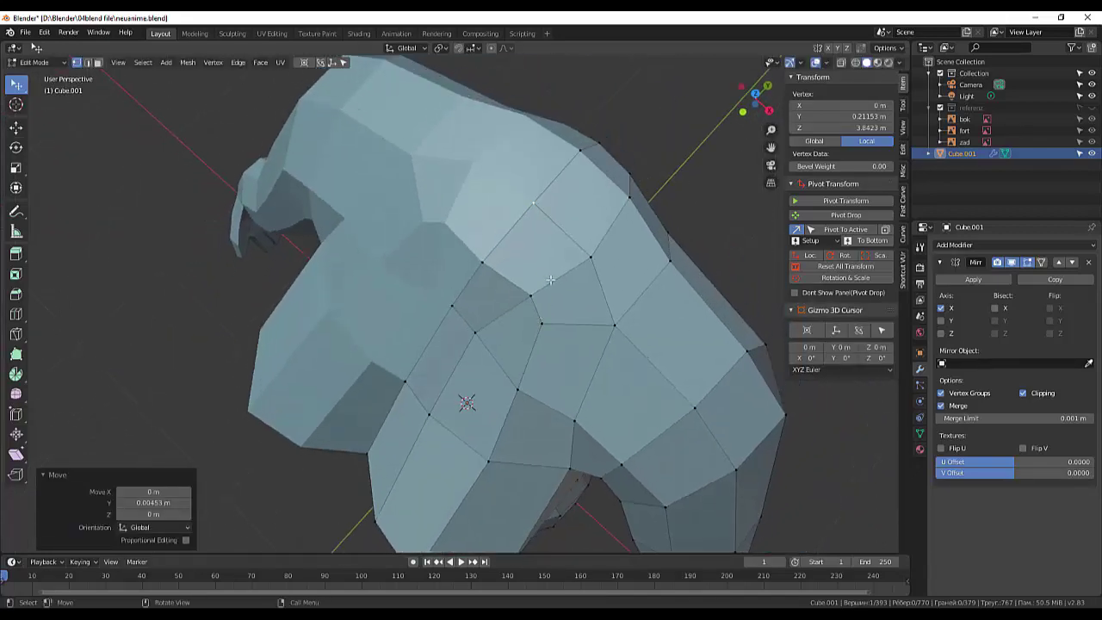
key(alt+a)
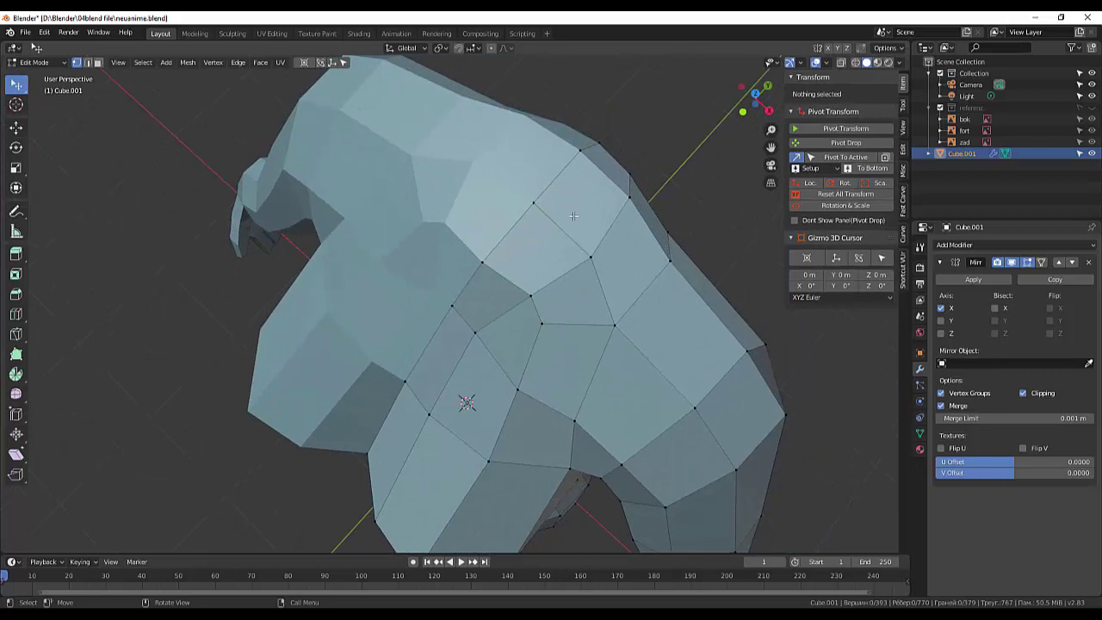
click(630, 200)
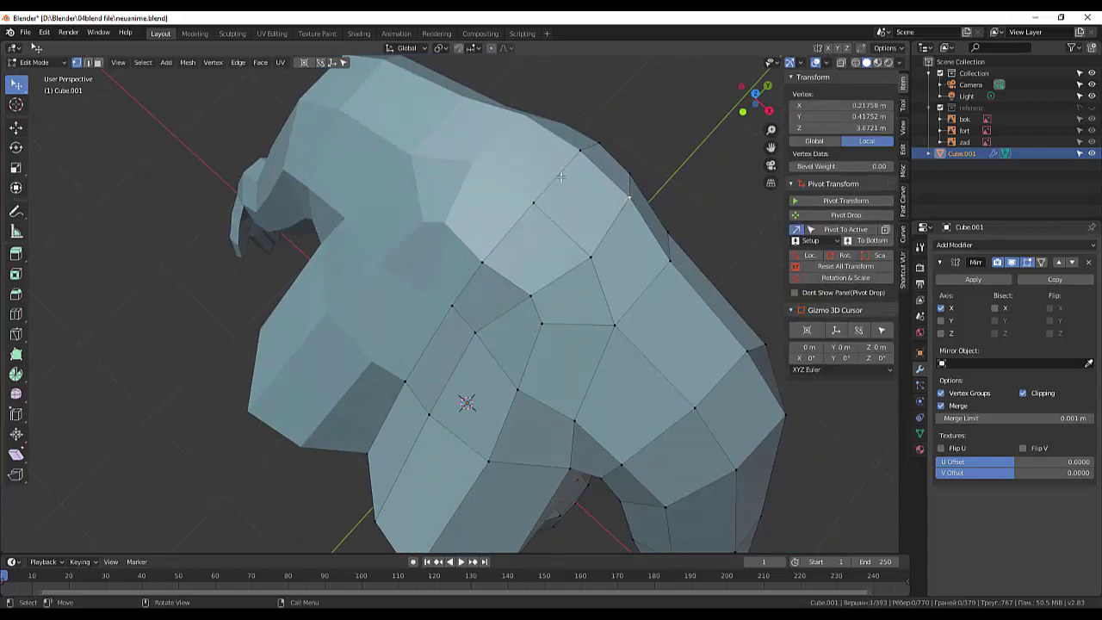
middle_drag(522, 260, 585, 264)
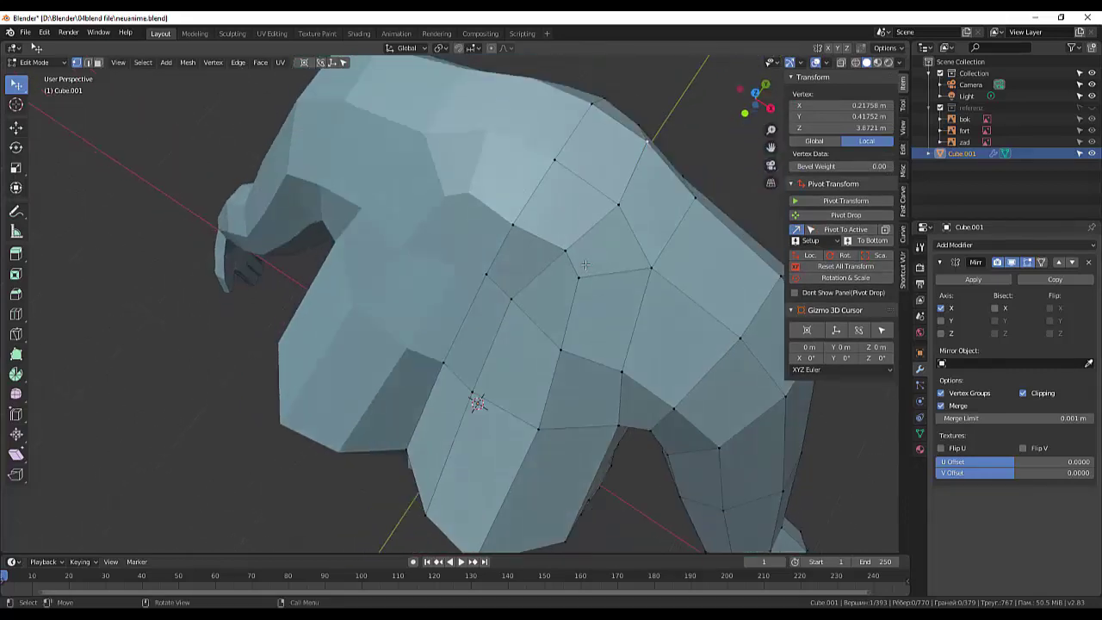
click(517, 228)
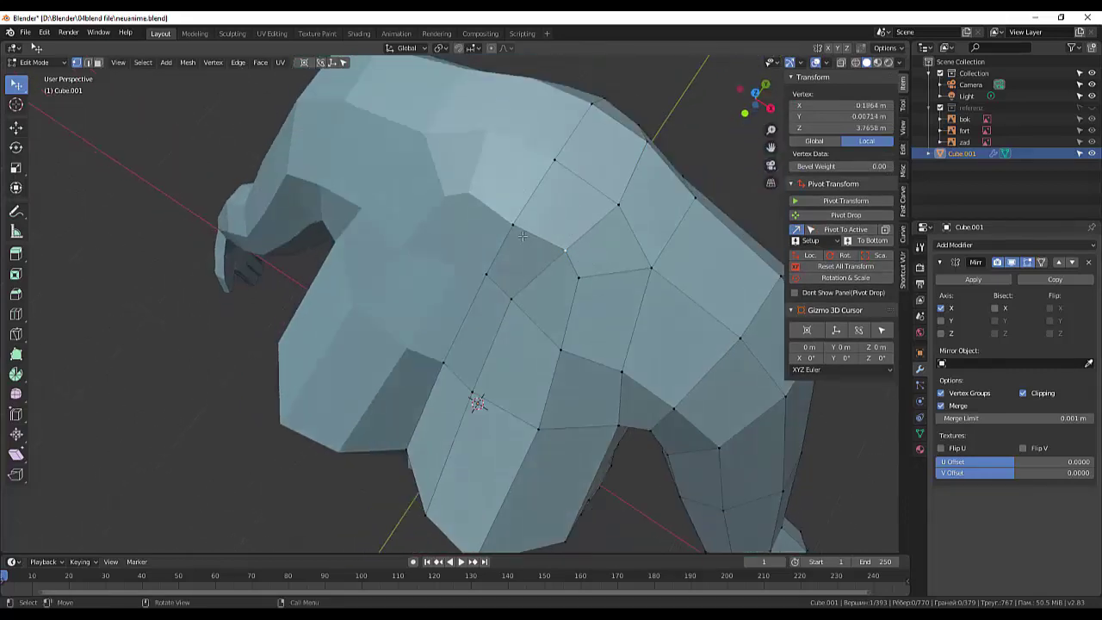
- In face select mode, select the two top faces of the torso and view from the front
click(98, 62)
click(571, 194)
shift+click(594, 138)
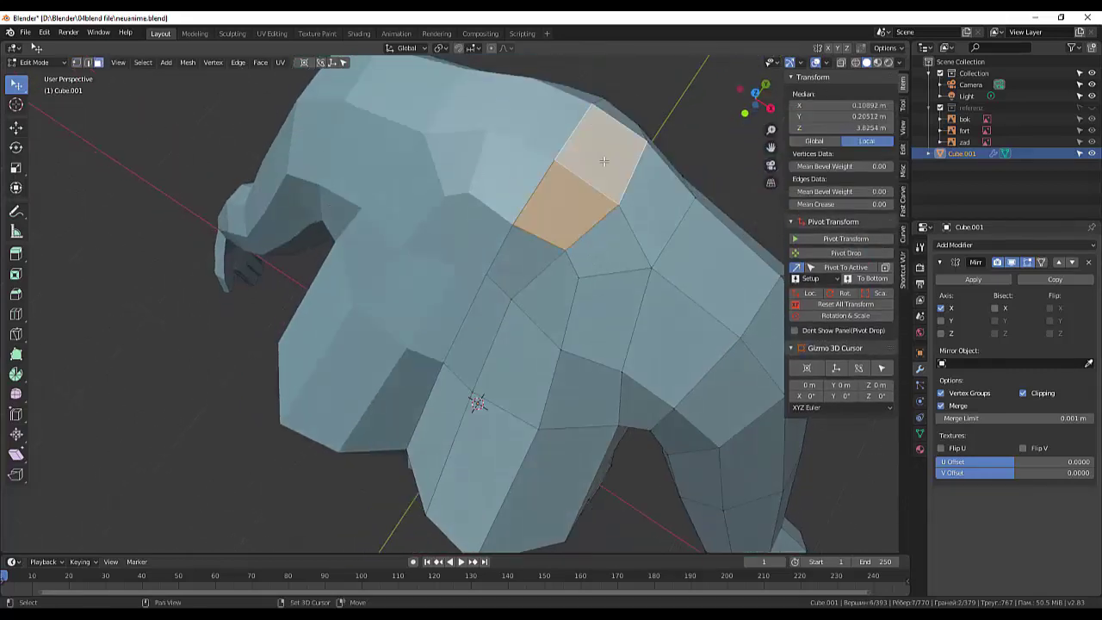
mouse_move(594, 138)
middle_down()
mouse_move(652, 181)
mouse_move(650, 113)
mouse_move(632, 141)
middle_up()
scroll(652, 181, down, 5)
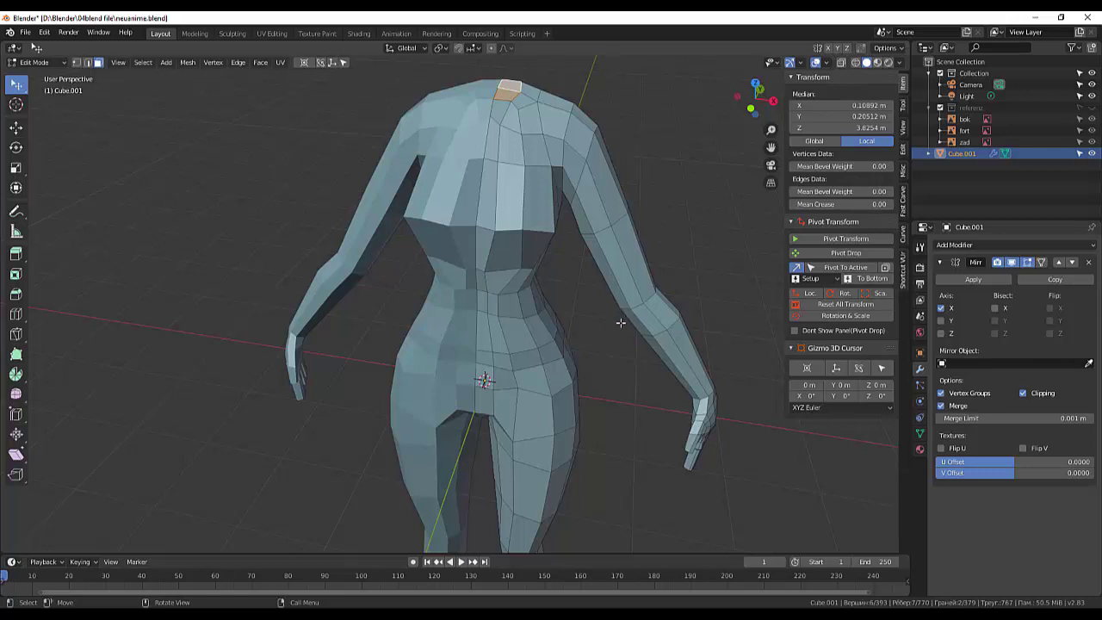
key(KP_1)
scroll(620, 323, down, 3)
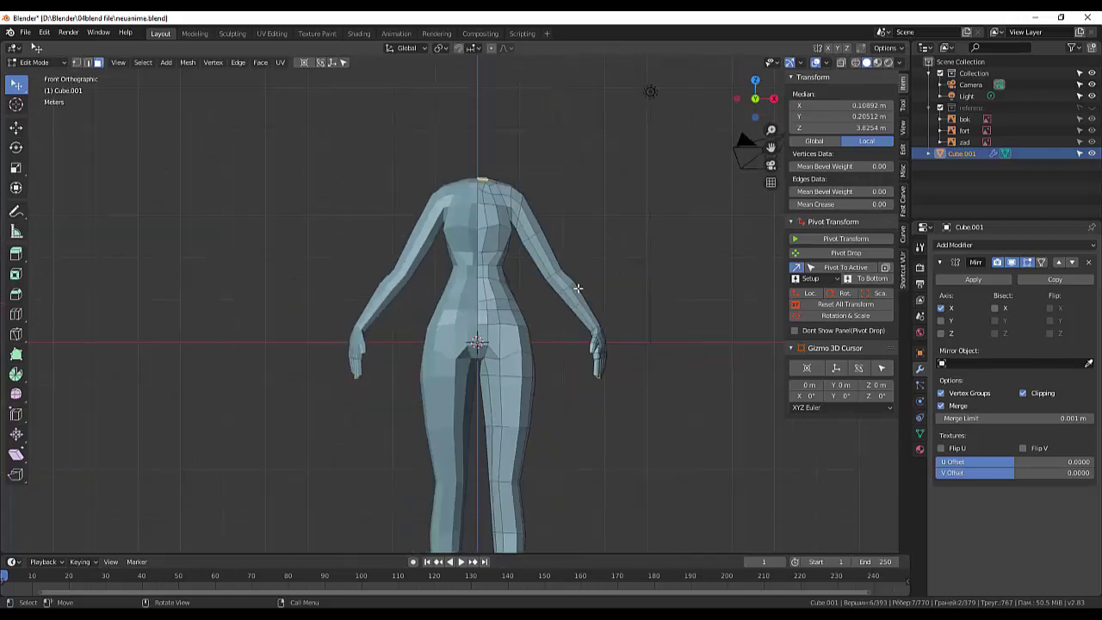
shift+middle_drag(571, 264, 547, 422)
scroll(547, 422, up, 2)
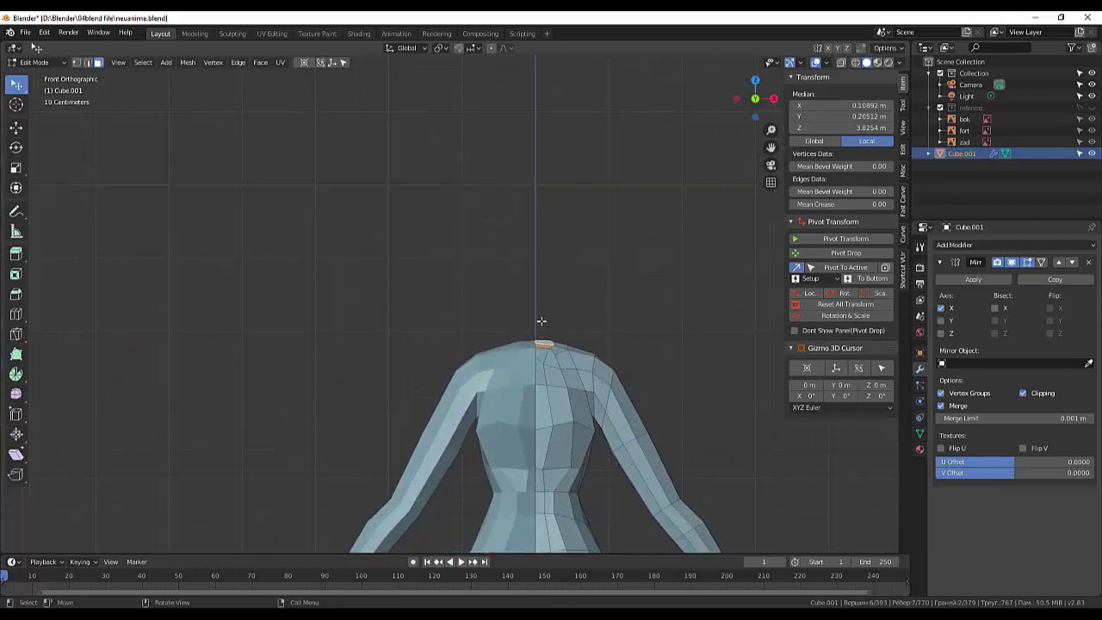
- Raise the selected top faces straight up along Z
key(g)
key(z)
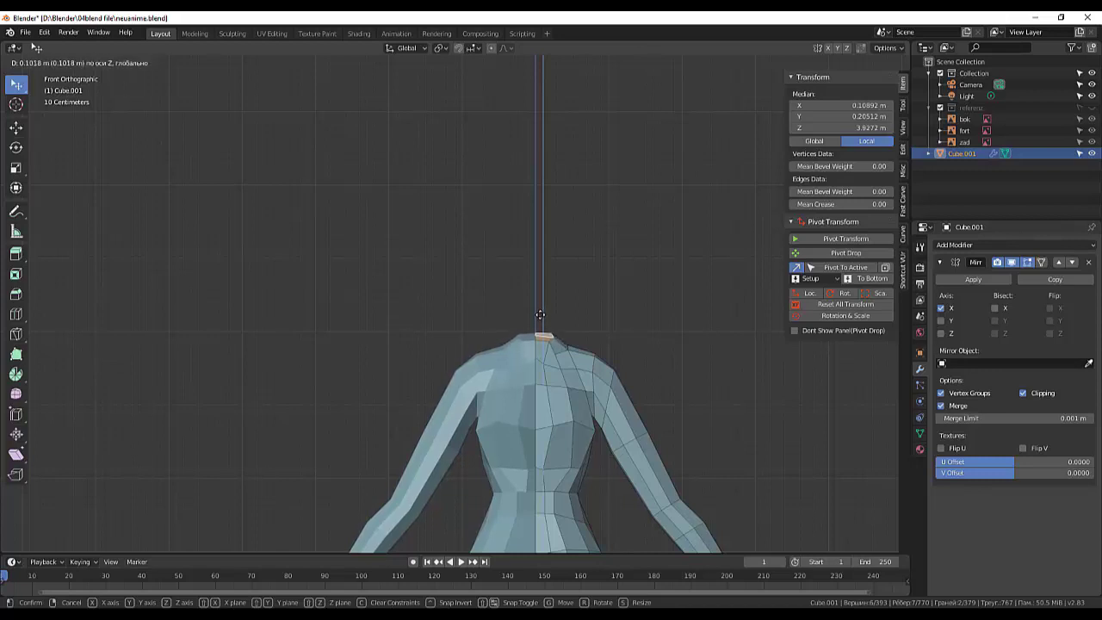
click(541, 314)
middle_drag(551, 320, 551, 389)
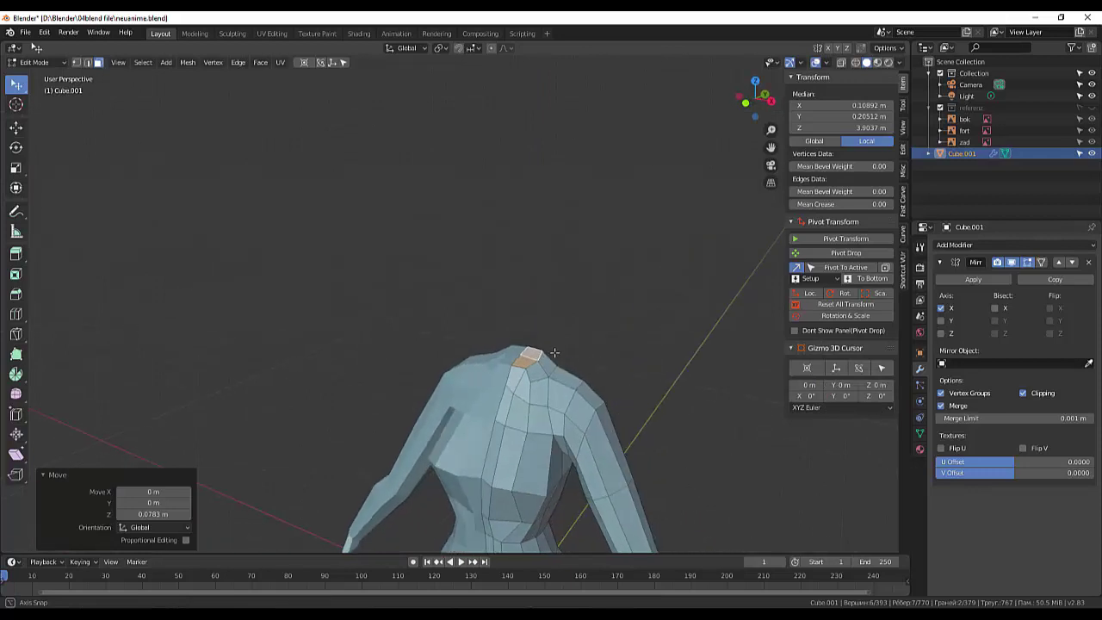
middle_drag(545, 347, 556, 354)
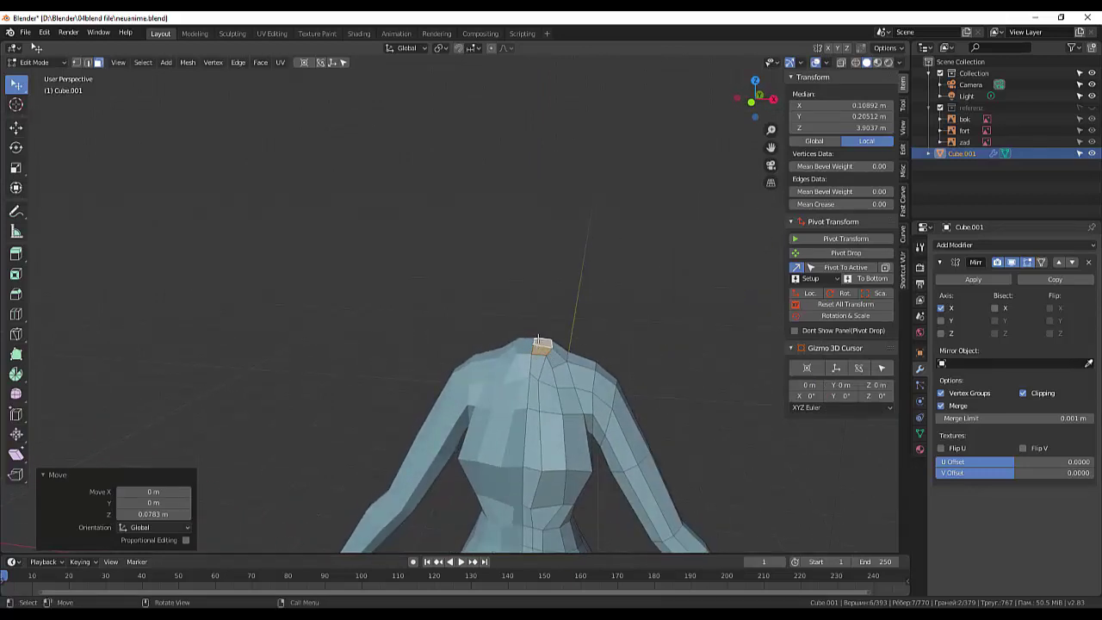
- Extrude the top faces 0.194 m upward into a neck and scale its top to 0.7268
key(e)
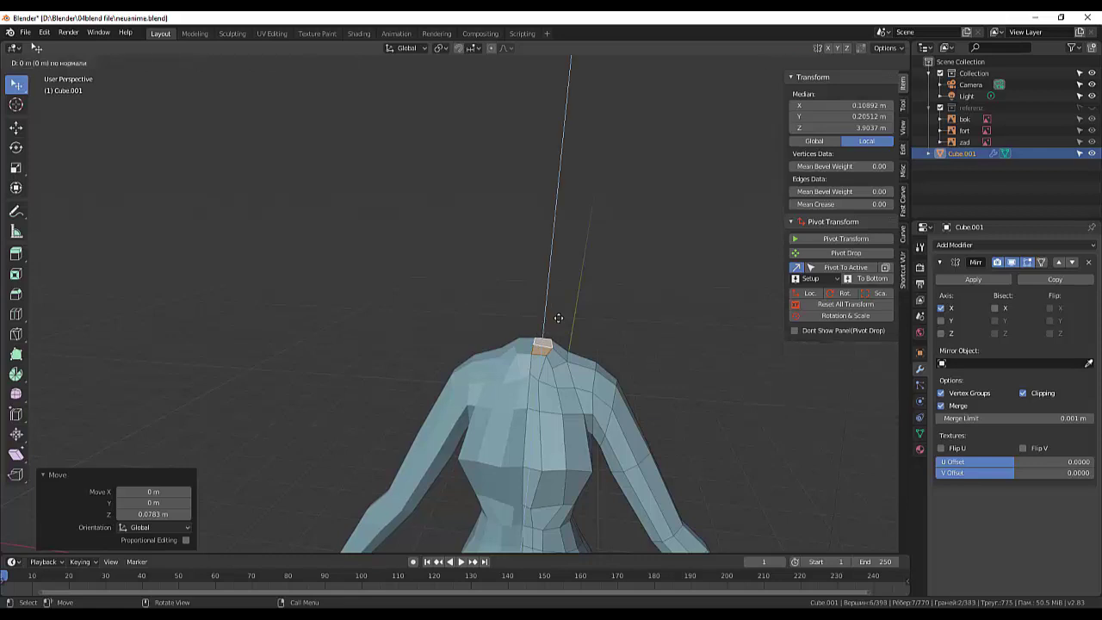
click(558, 306)
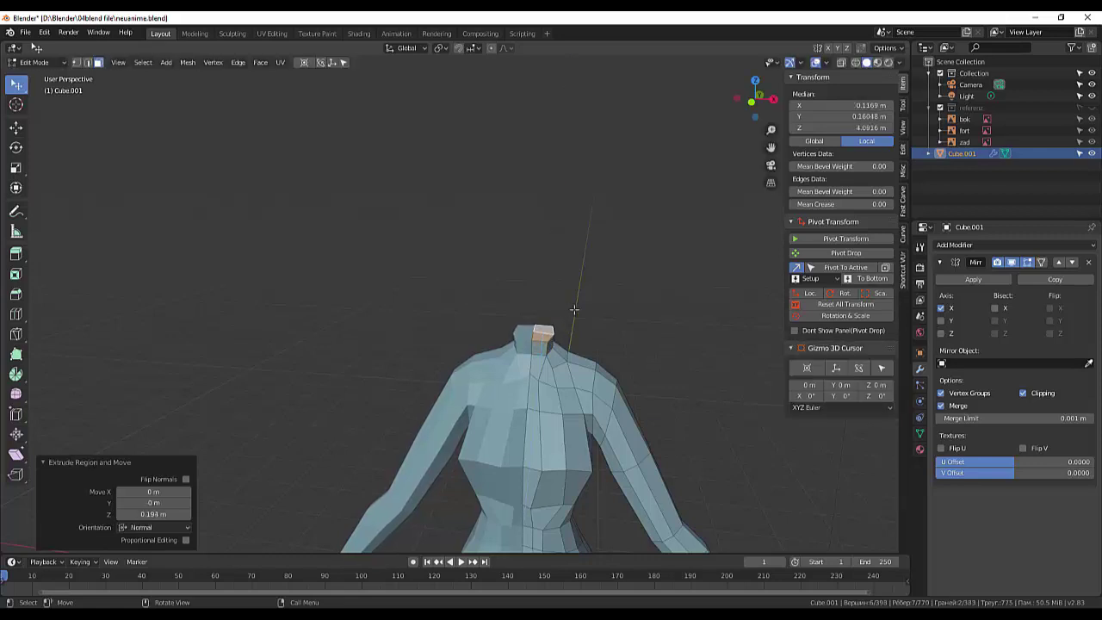
mouse_move(558, 305)
middle_down()
mouse_move(585, 268)
mouse_move(586, 289)
middle_up()
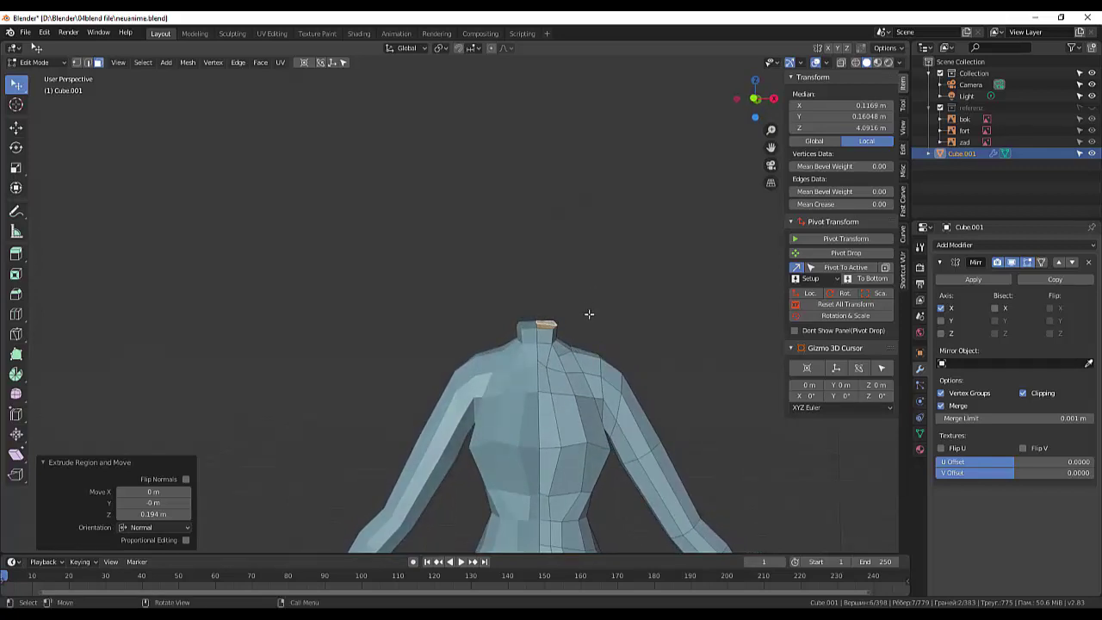
key(s)
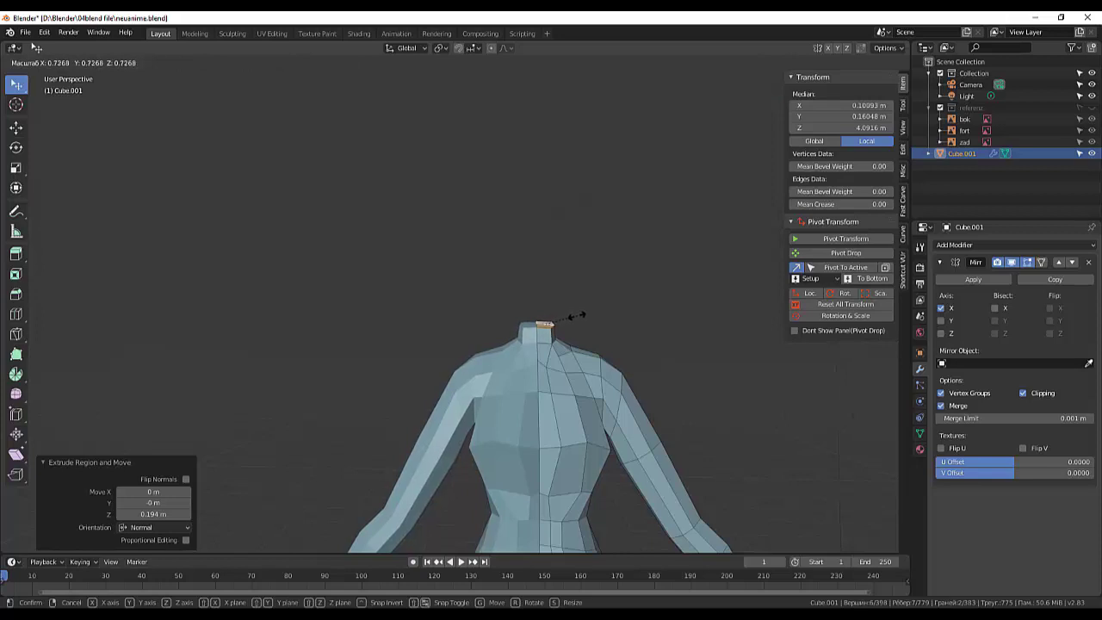
click(603, 322)
mouse_move(670, 337)
middle_down()
mouse_move(487, 360)
mouse_move(448, 344)
mouse_move(510, 360)
middle_up()
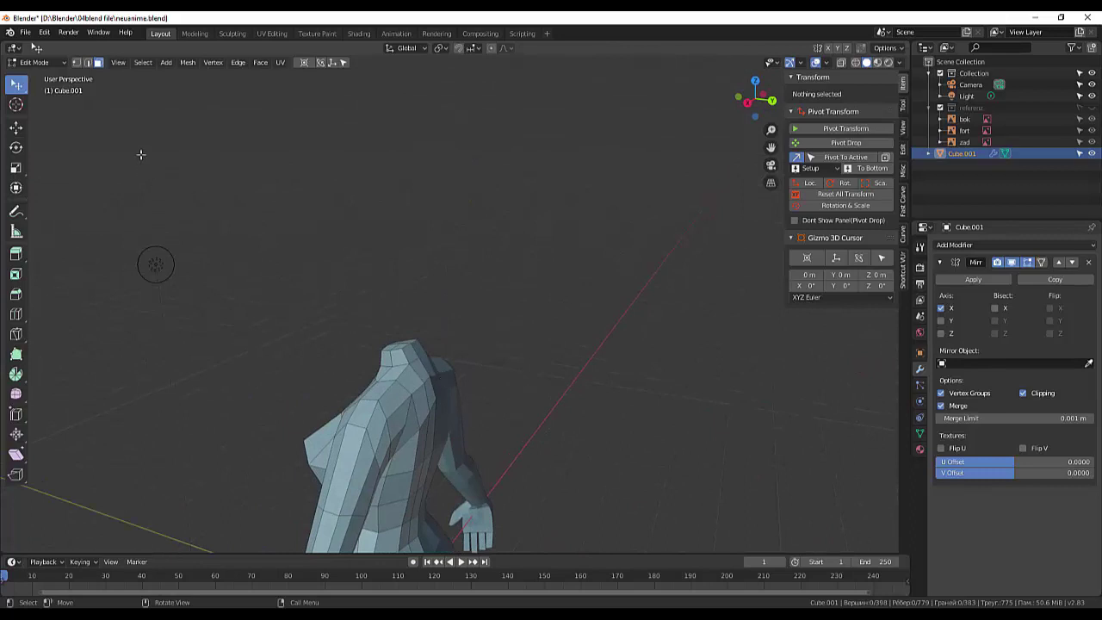
- Select the ring of neck-base vertices and scale it up about 1.24
click(77, 62)
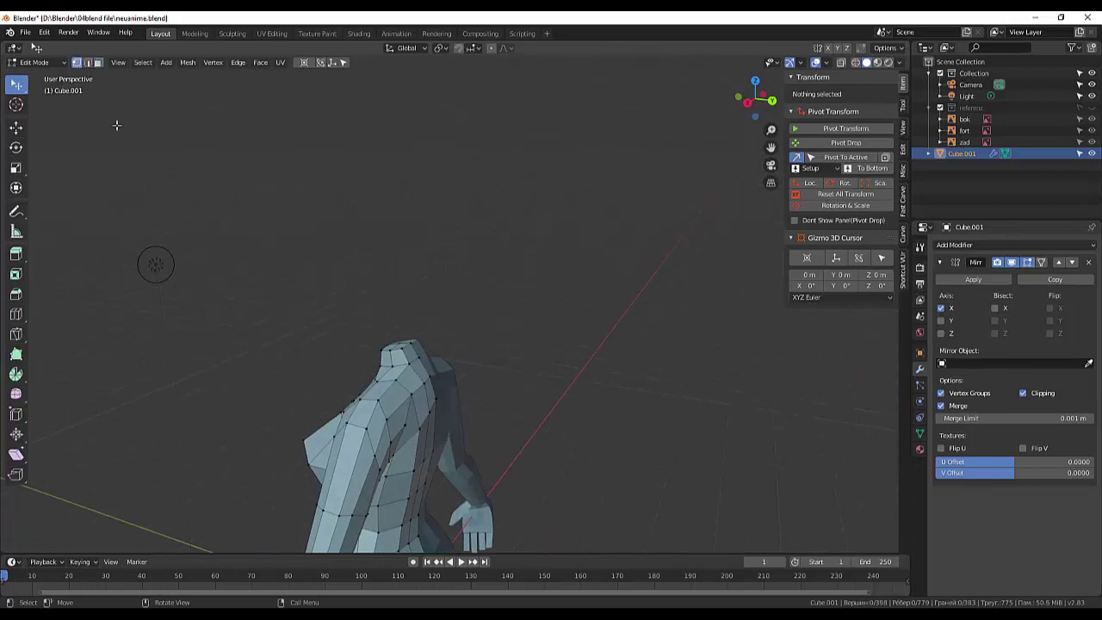
click(427, 381)
click(432, 377)
middle_drag(432, 377, 495, 357)
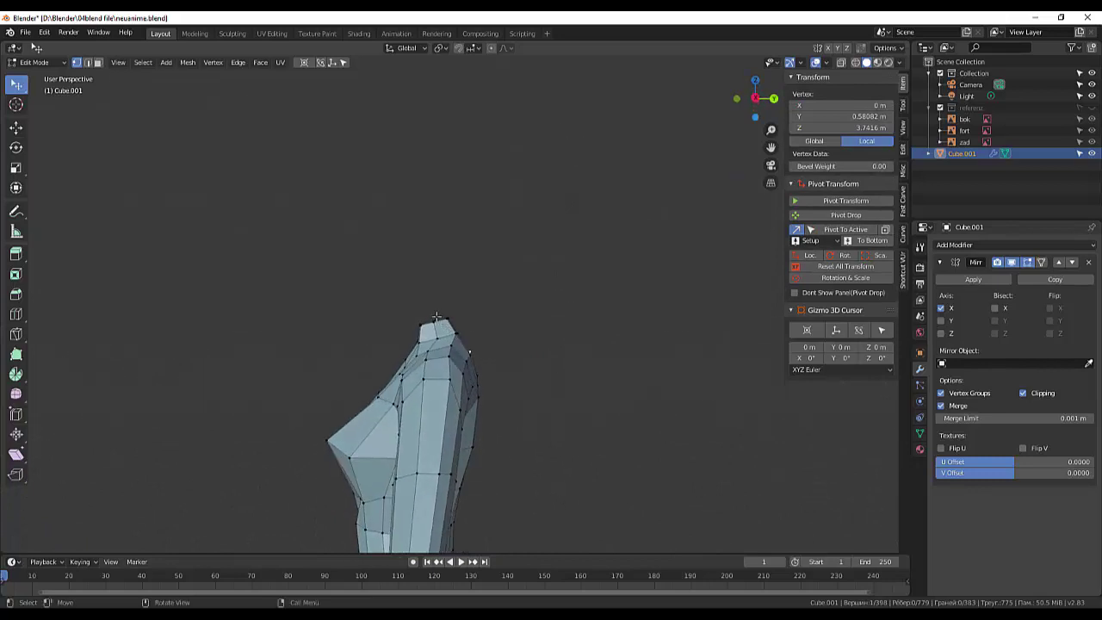
mouse_move(421, 242)
middle_down()
mouse_move(523, 315)
mouse_move(539, 256)
mouse_move(526, 249)
mouse_move(490, 284)
mouse_move(476, 364)
middle_up()
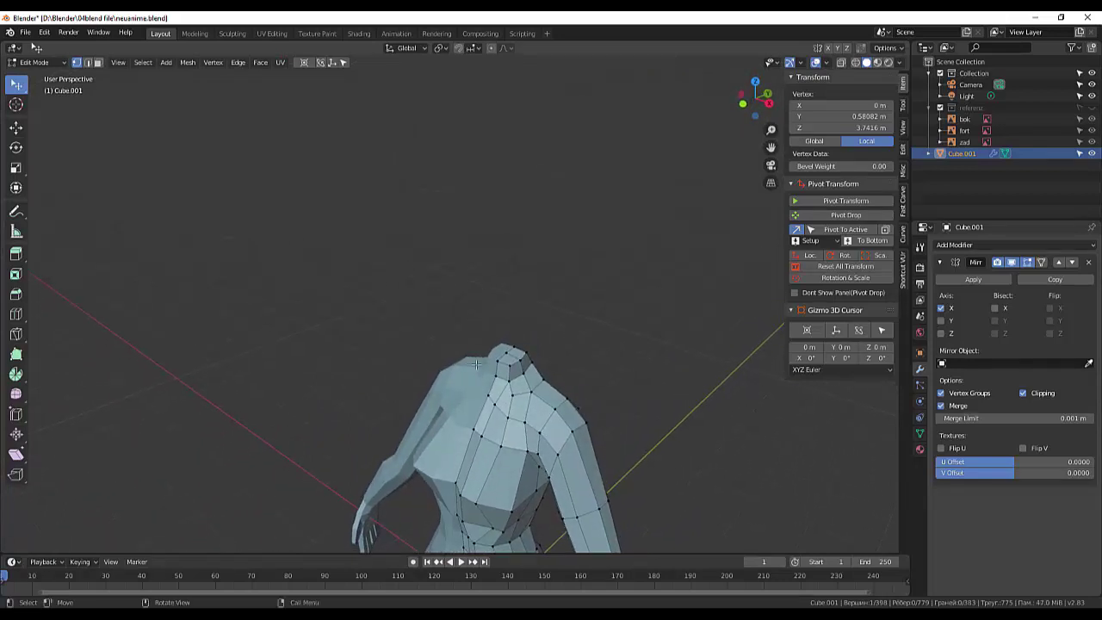
shift+click(514, 379)
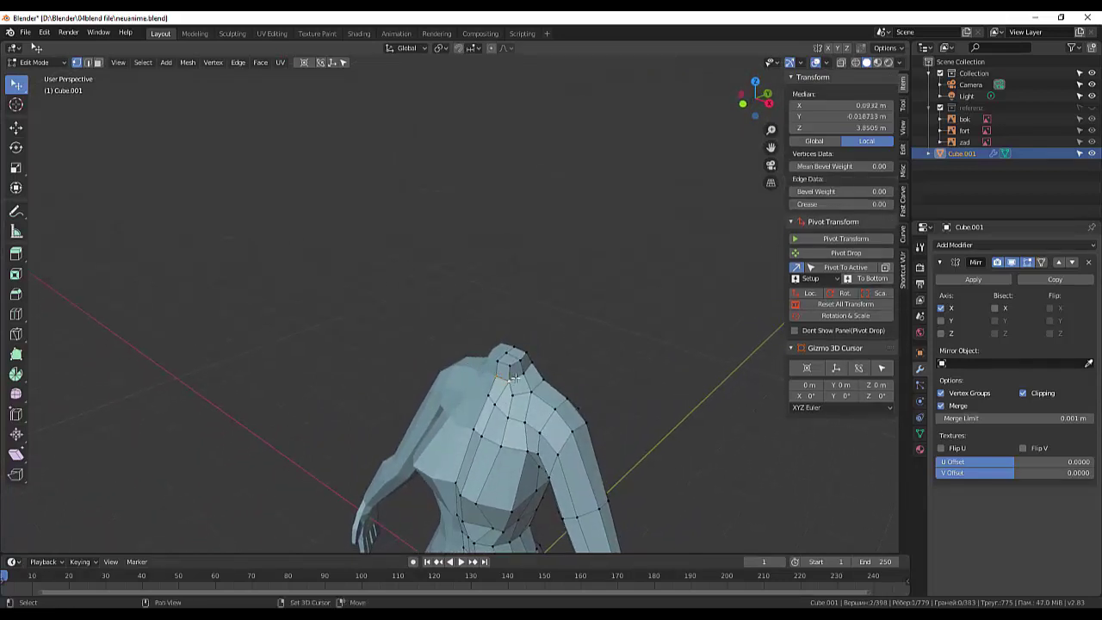
shift+click(527, 368)
shift+click(534, 365)
mouse_move(533, 365)
middle_down()
mouse_move(464, 382)
mouse_move(578, 374)
mouse_move(616, 346)
middle_up()
shift+click(461, 381)
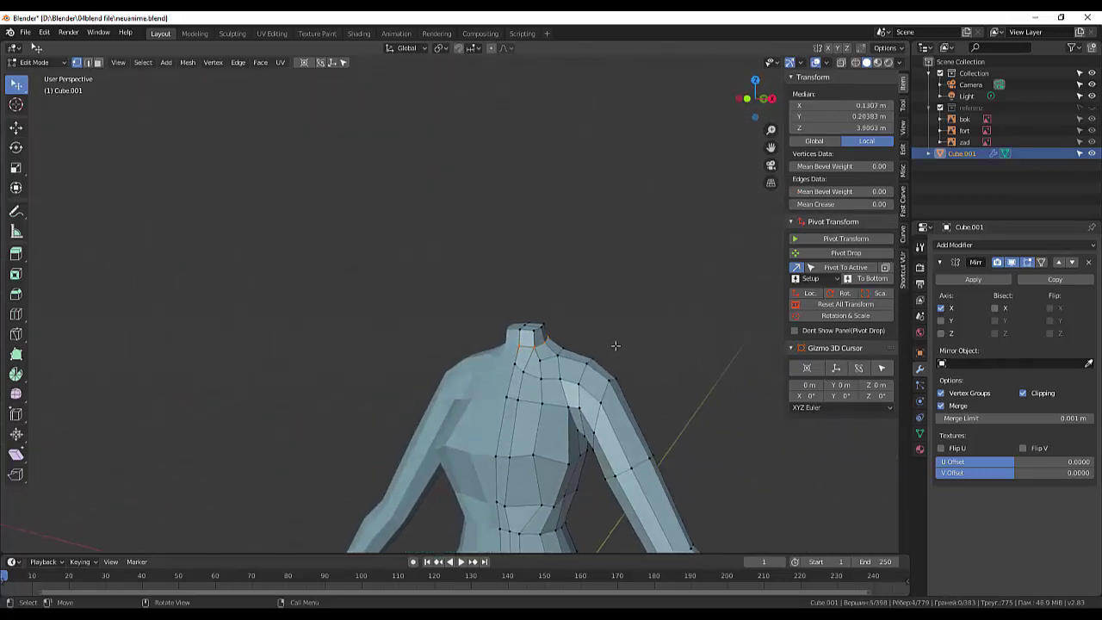
key(s)
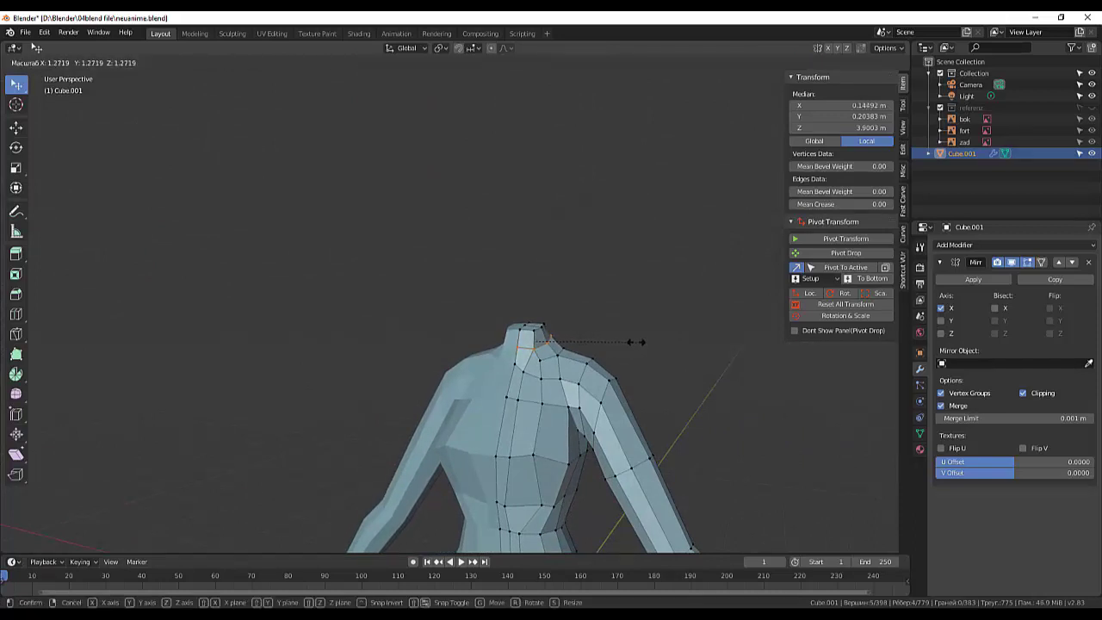
click(637, 346)
- Move two vertices beside the neck outward to shape the shoulders
click(639, 363)
mouse_move(652, 290)
middle_down()
mouse_move(674, 321)
mouse_move(654, 352)
mouse_move(557, 394)
middle_up()
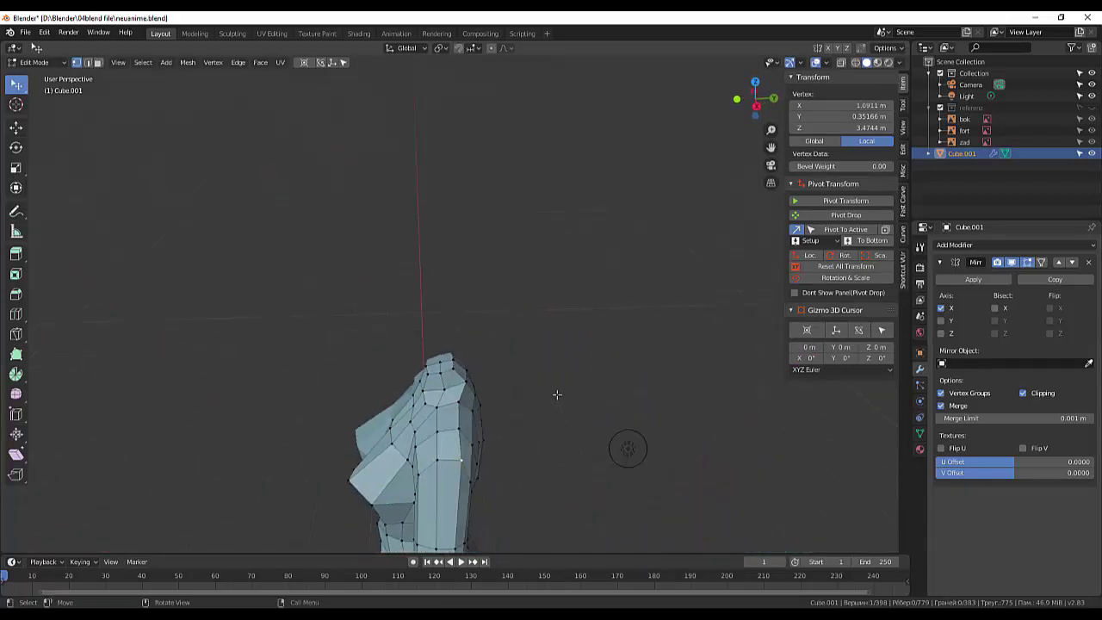
click(465, 384)
key(g)
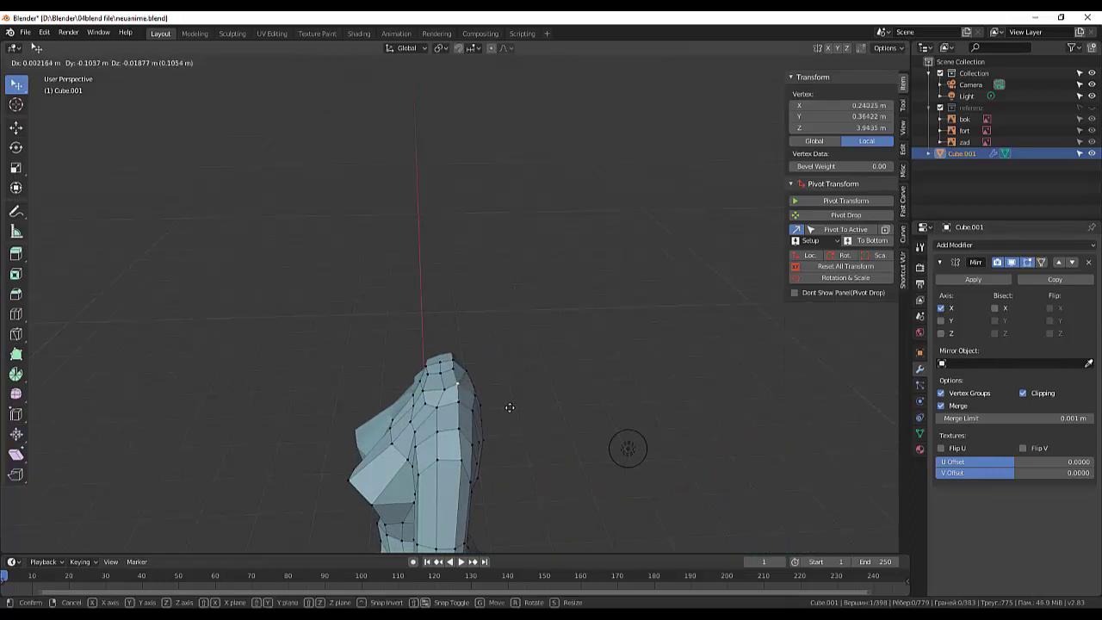
click(510, 407)
click(442, 390)
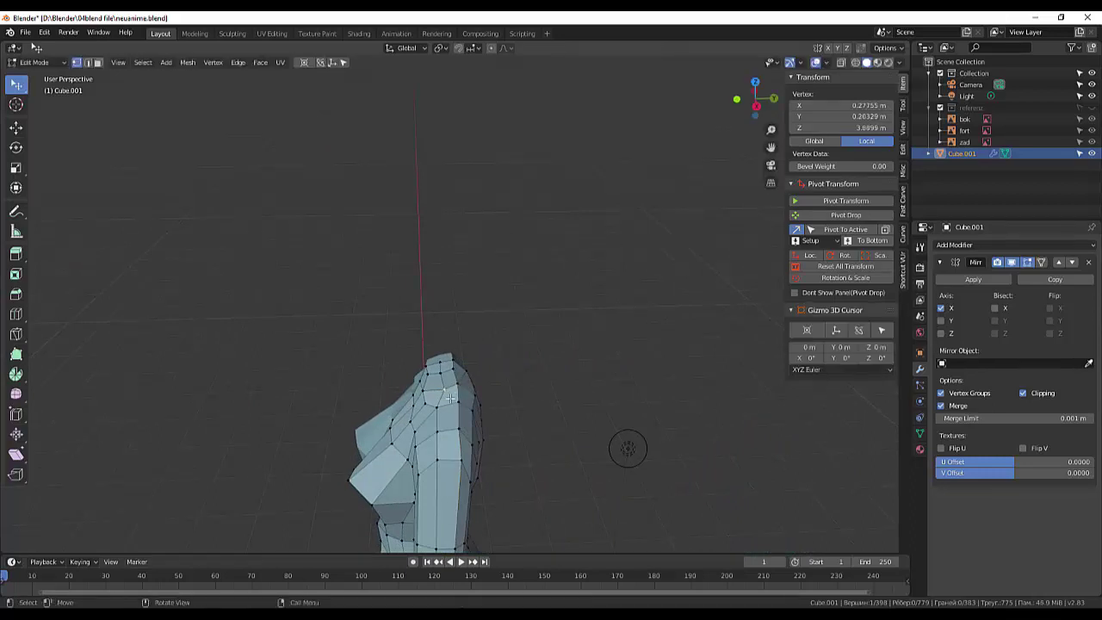
key(g)
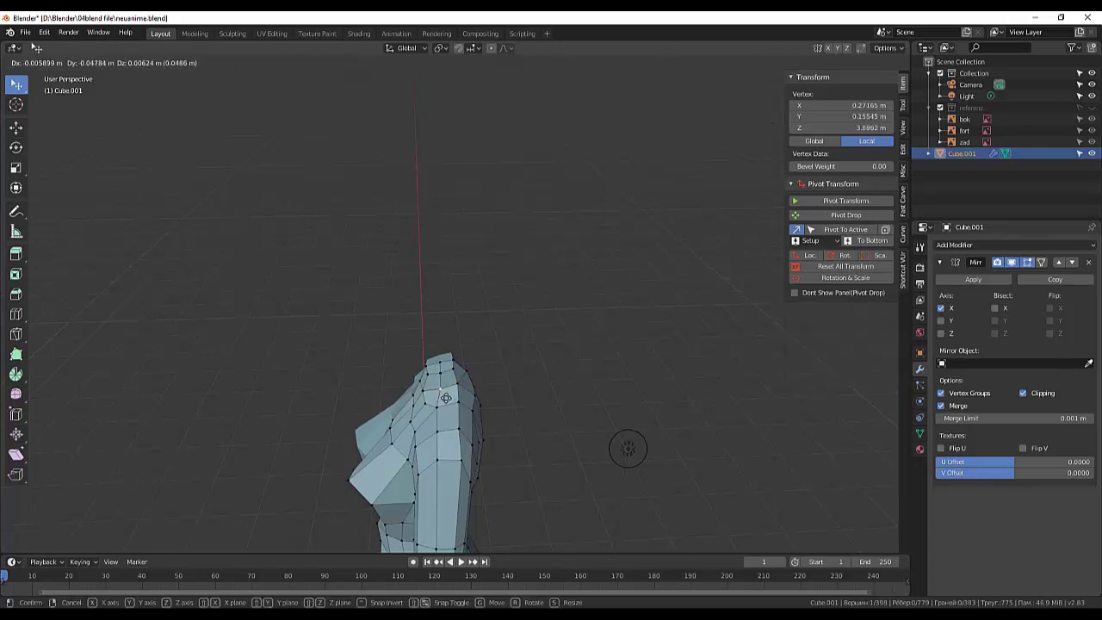
click(628, 448)
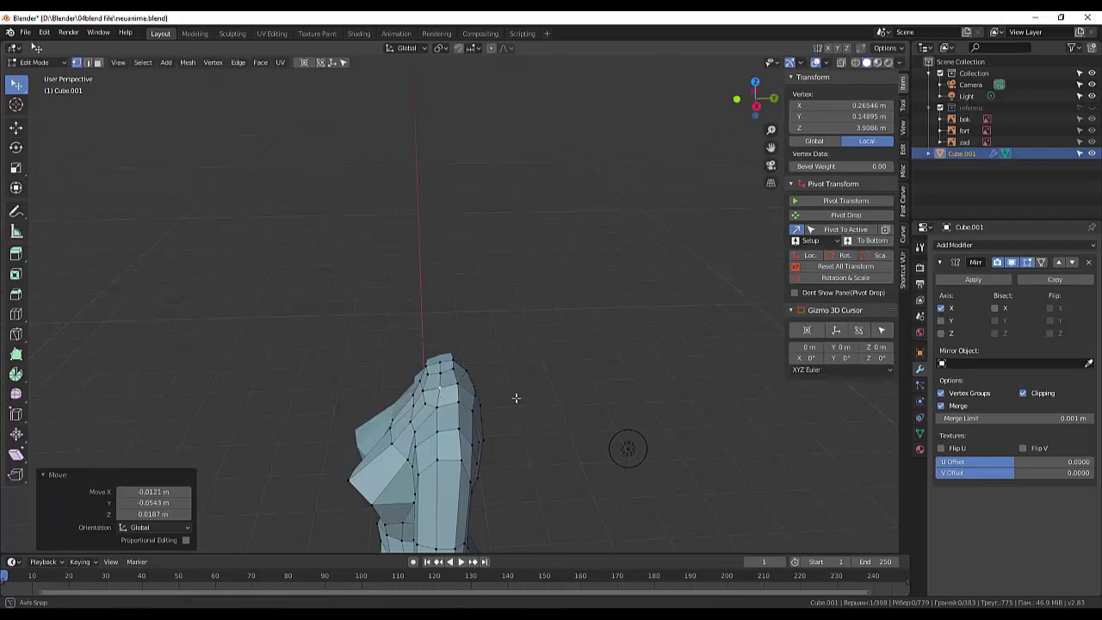
mouse_move(514, 396)
middle_down()
mouse_move(529, 361)
mouse_move(612, 344)
mouse_move(600, 364)
mouse_move(486, 397)
mouse_move(573, 371)
mouse_move(589, 382)
middle_up()
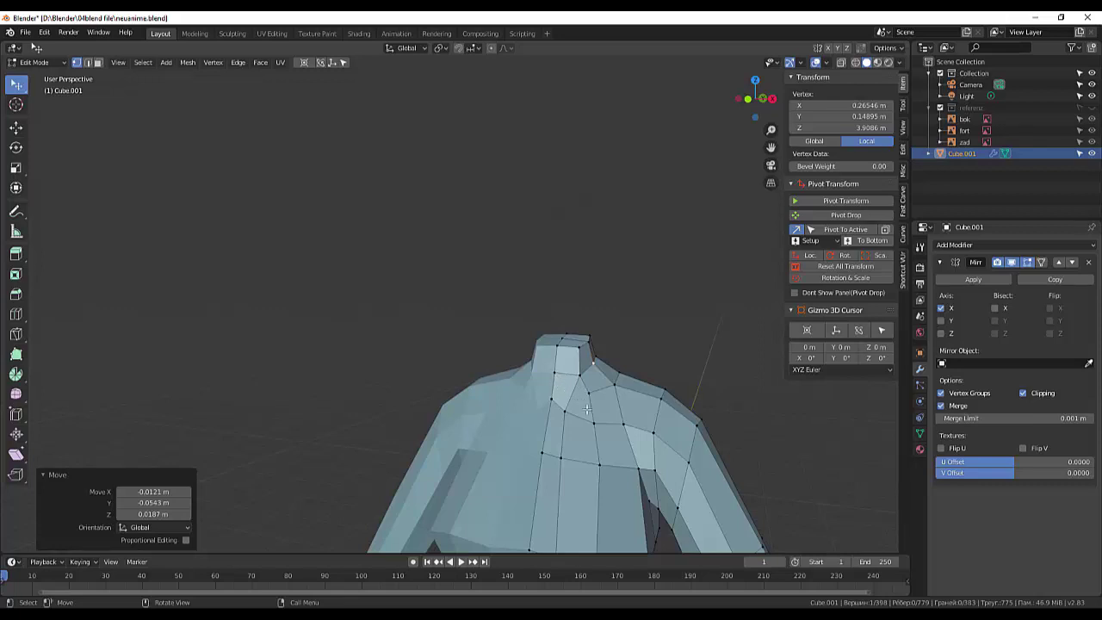
- Knife-cut a new edge from a neck vertex across the upper chest
click(589, 394)
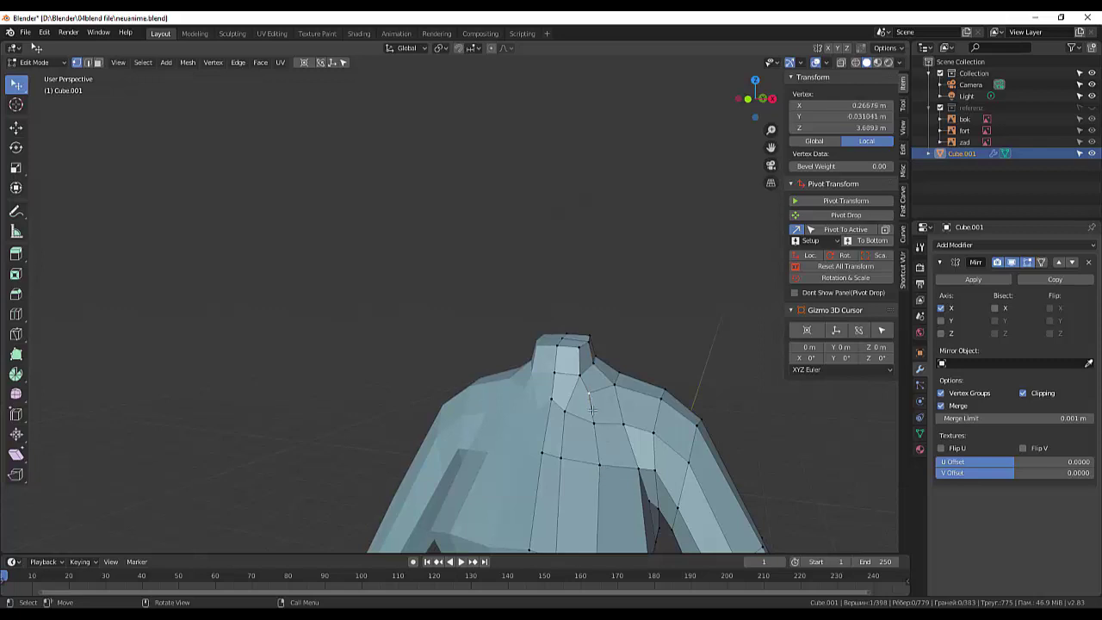
key(k)
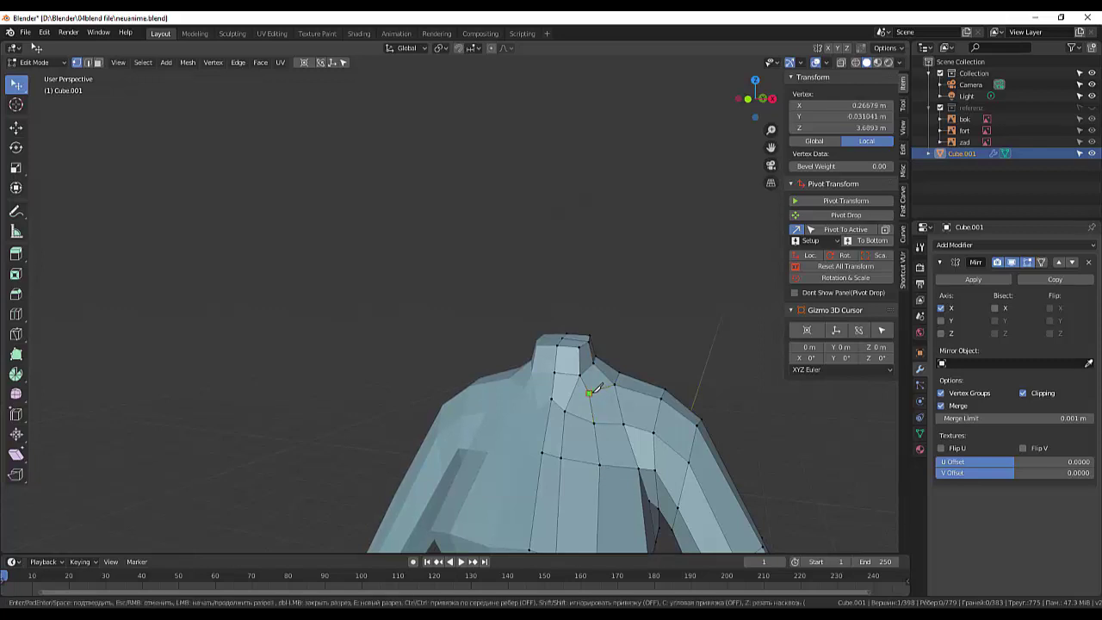
click(589, 394)
key(Return)
mouse_move(695, 400)
middle_down()
mouse_move(640, 421)
mouse_move(536, 423)
mouse_move(605, 423)
mouse_move(526, 430)
mouse_move(589, 460)
mouse_move(635, 414)
mouse_move(535, 441)
mouse_move(501, 466)
middle_up()
- Knife-cut a second edge across the shoulder, then select two vertices below the neck
click(314, 412)
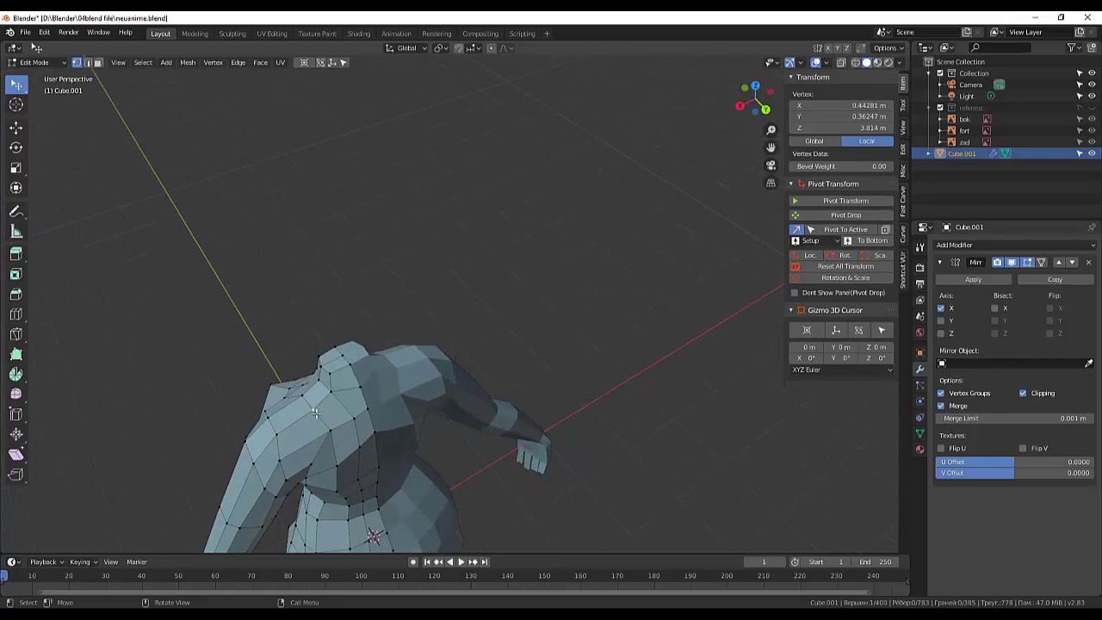
key(k)
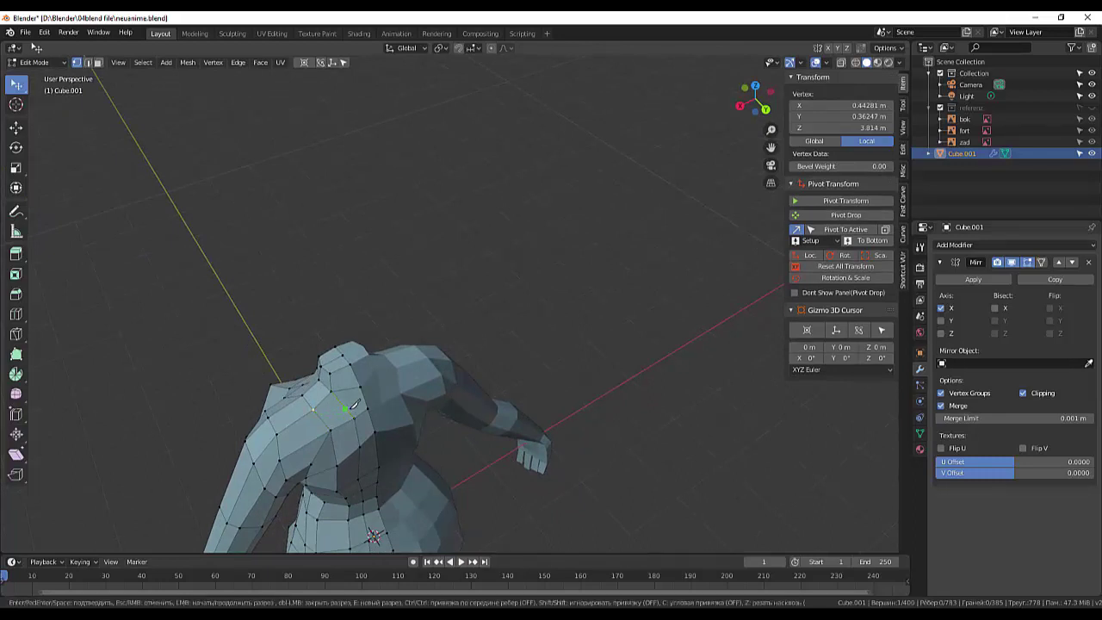
click(317, 409)
click(365, 398)
key(Return)
mouse_move(485, 445)
middle_down()
mouse_move(584, 451)
mouse_move(634, 388)
mouse_move(586, 395)
middle_up()
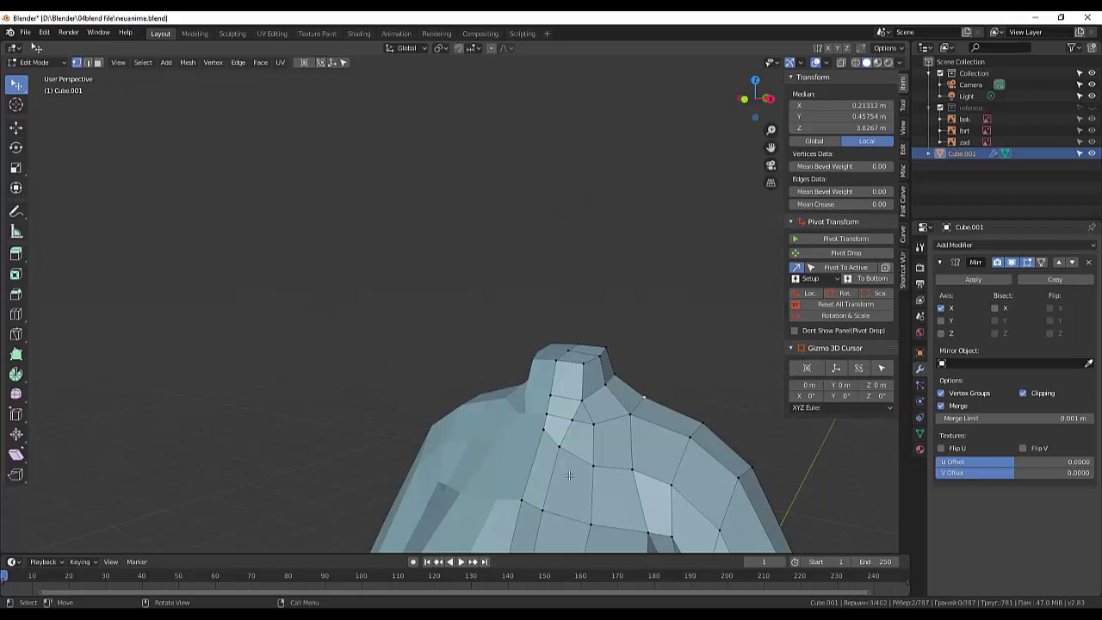
click(573, 419)
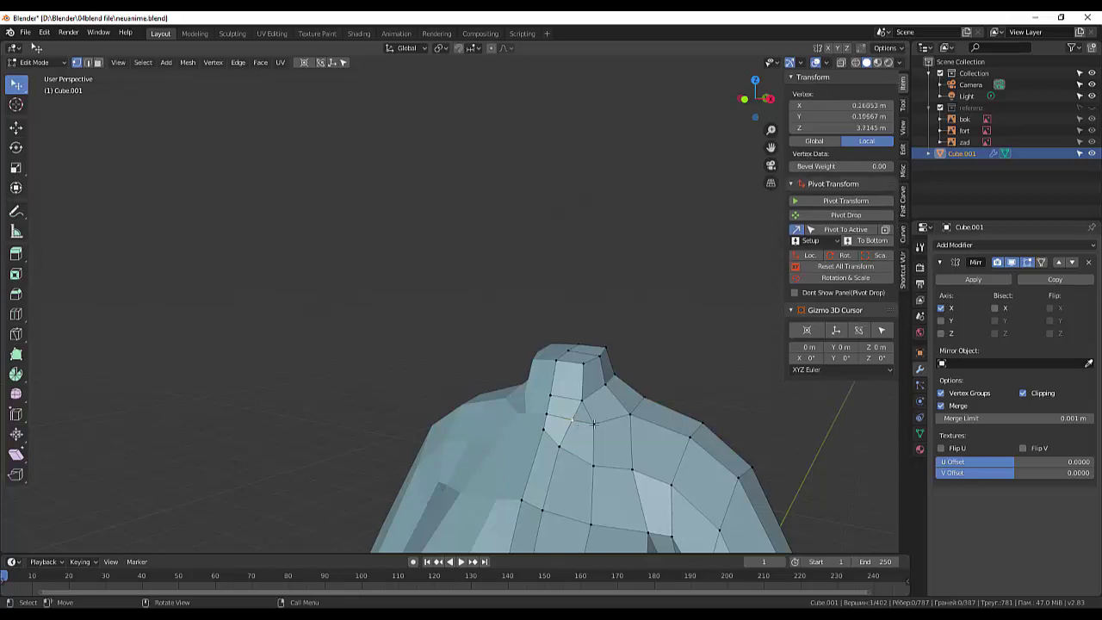
shift+click(594, 423)
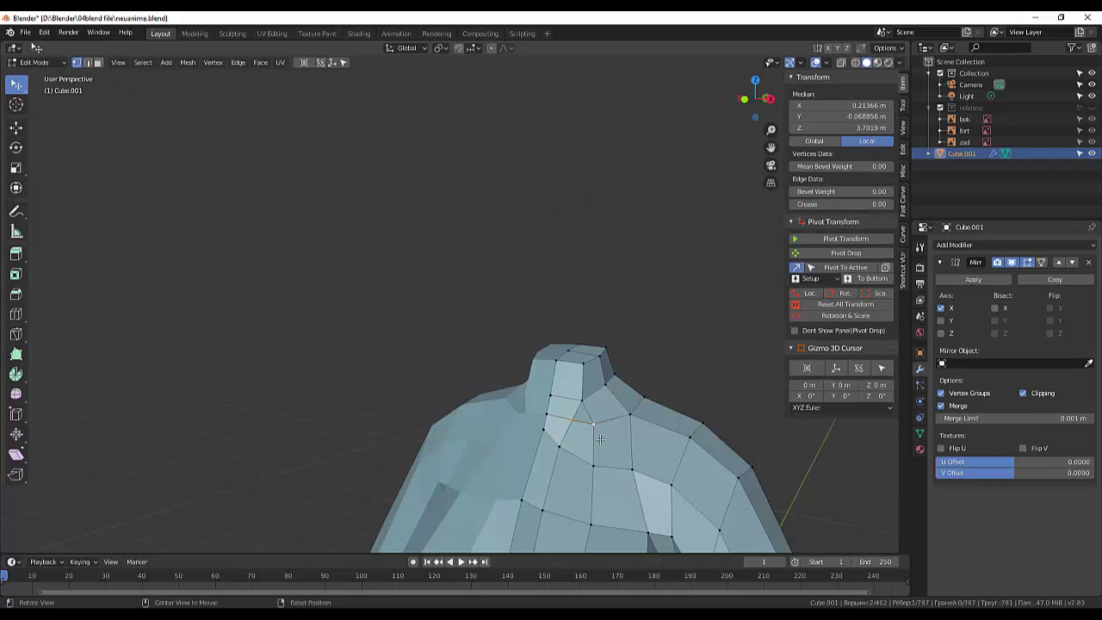
- Merge the two selected vertices below the neck at their centre
key(alt+m)
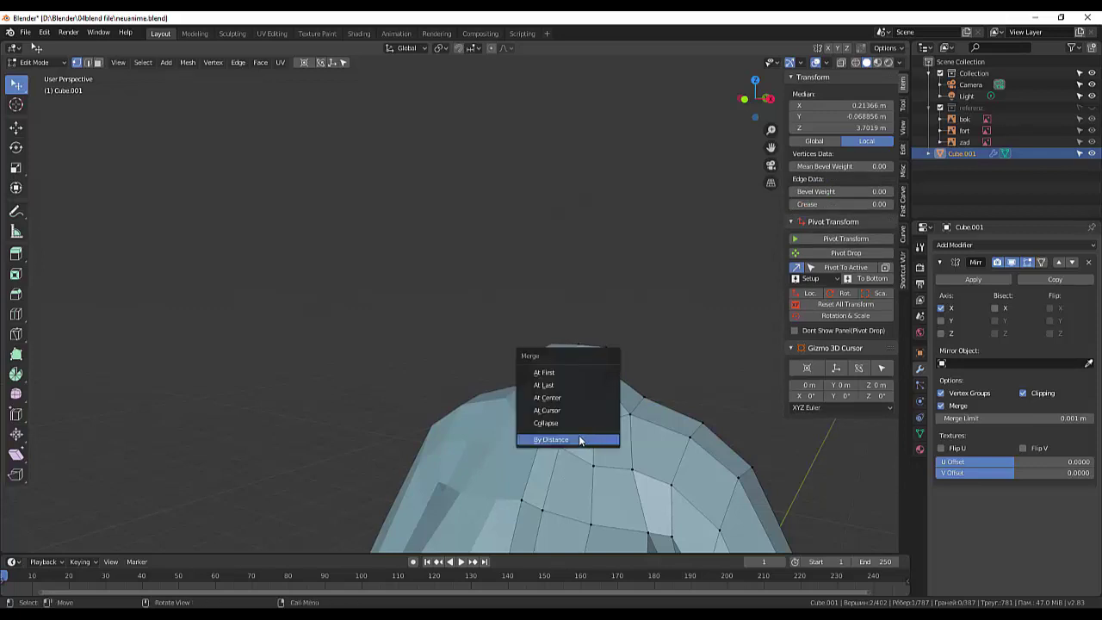
click(559, 398)
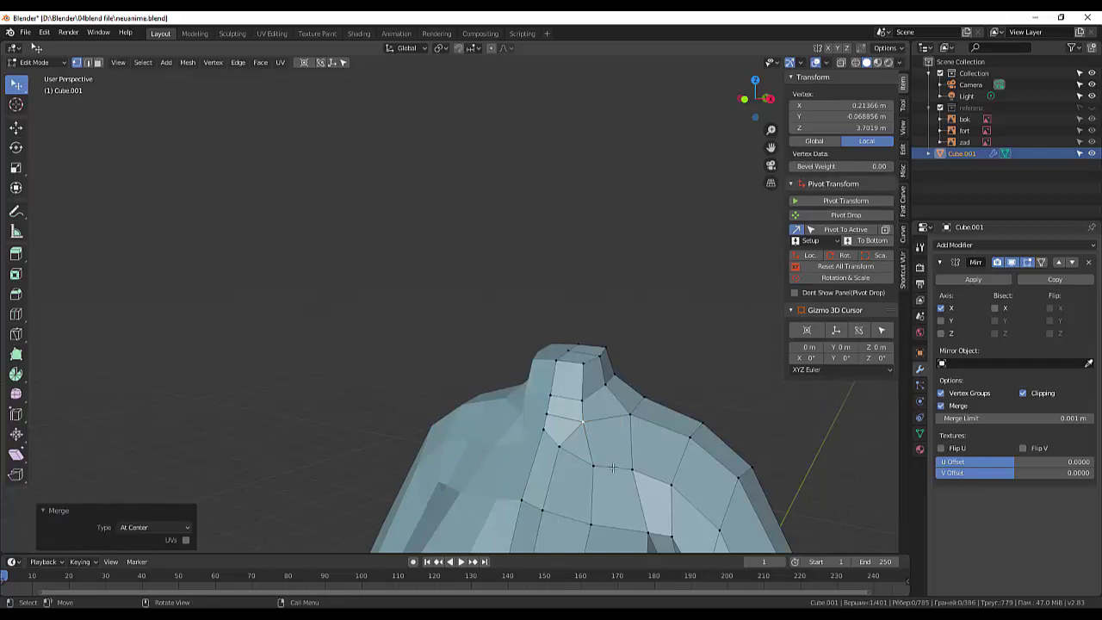
mouse_move(612, 467)
middle_down()
mouse_move(647, 482)
mouse_move(565, 422)
middle_up()
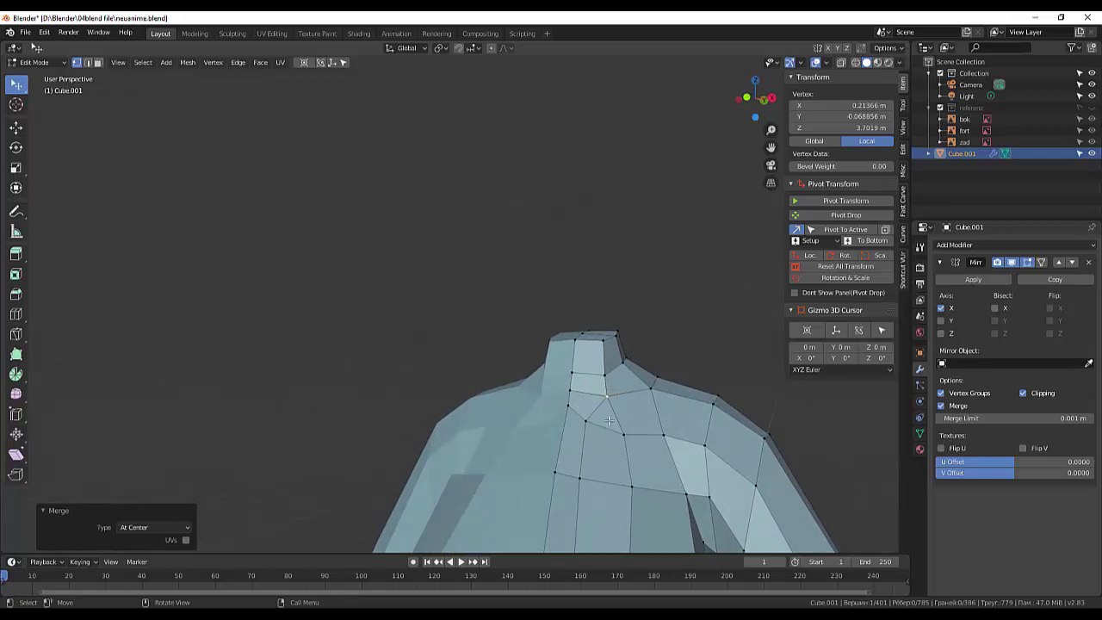
mouse_move(609, 421)
middle_down()
mouse_move(551, 440)
mouse_move(615, 410)
middle_up()
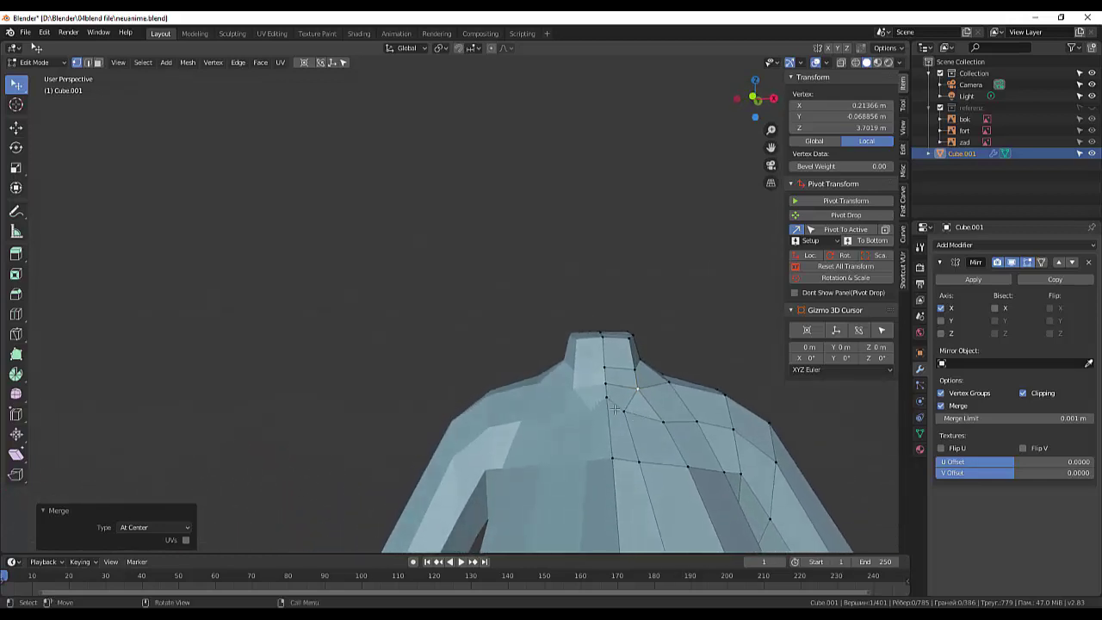
- Move two neck-base vertices to even out the neckline, checking from several angles
click(607, 397)
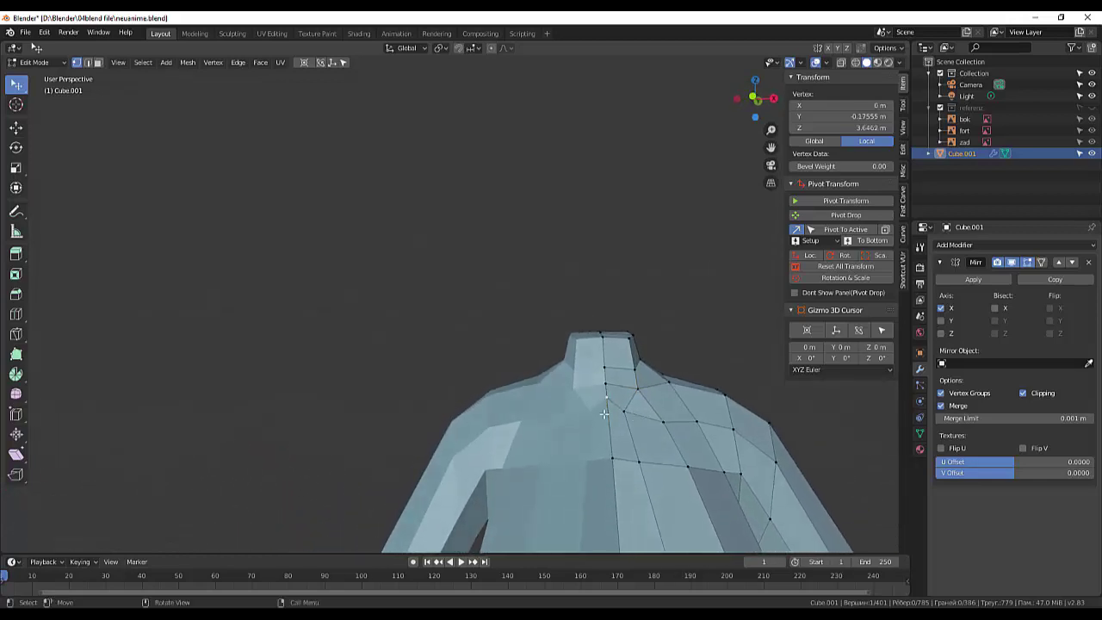
key(g)
click(603, 428)
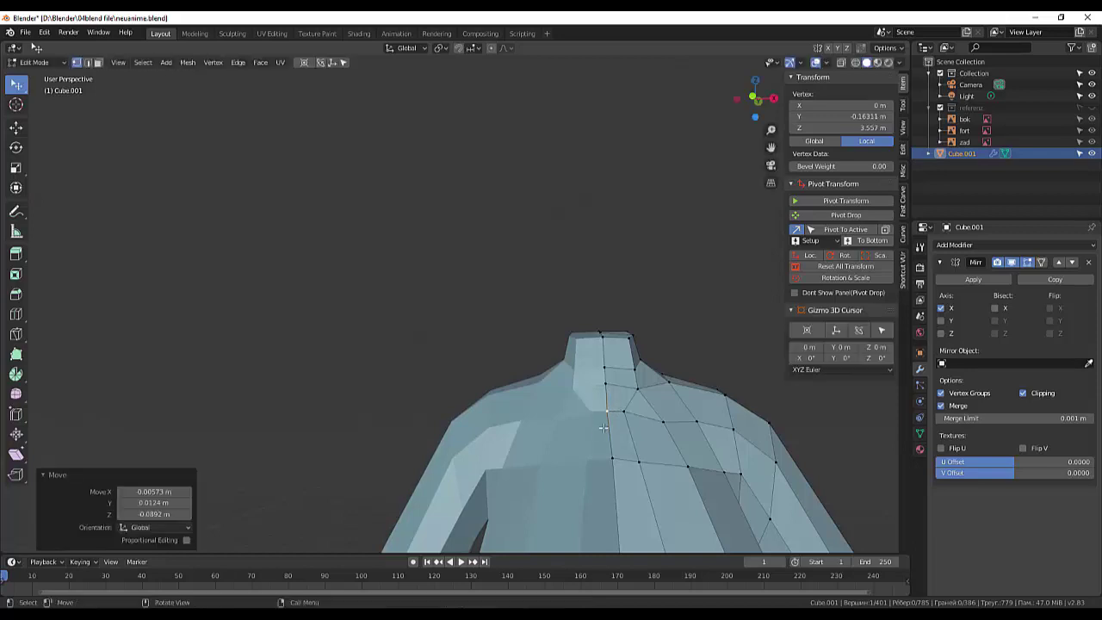
click(606, 385)
key(g)
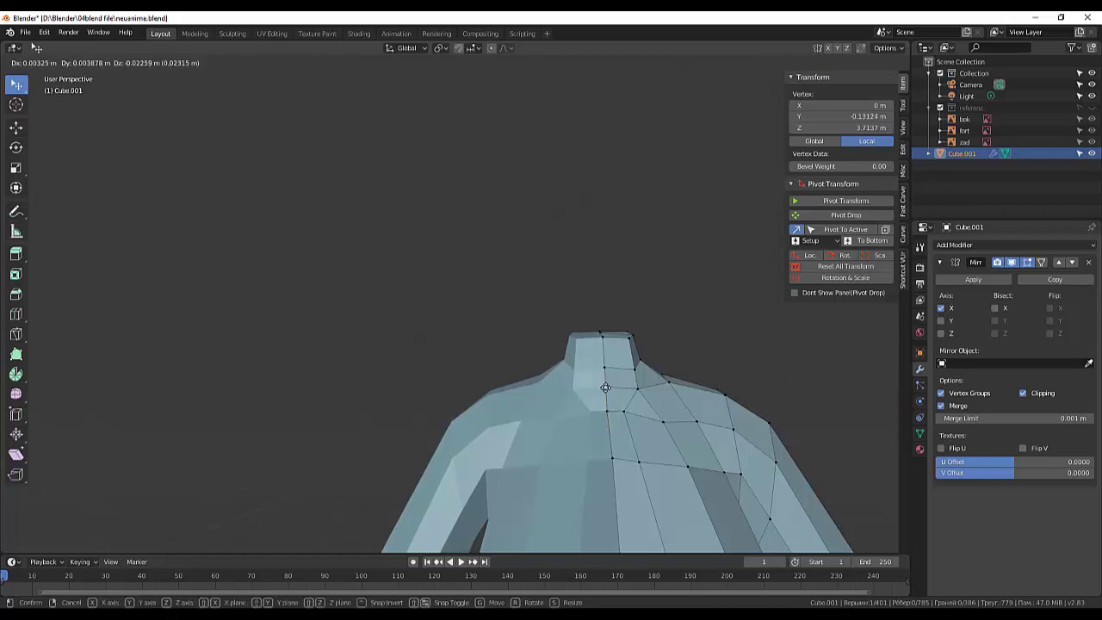
click(606, 388)
middle_drag(606, 388, 604, 416)
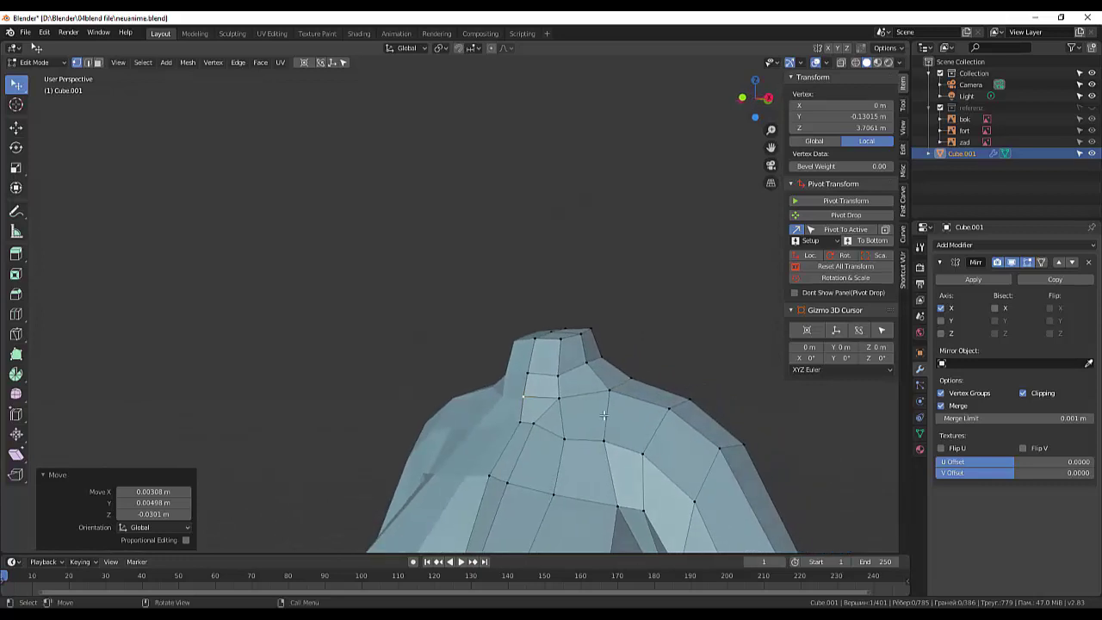
mouse_move(603, 416)
middle_down()
mouse_move(624, 392)
mouse_move(632, 452)
middle_up()
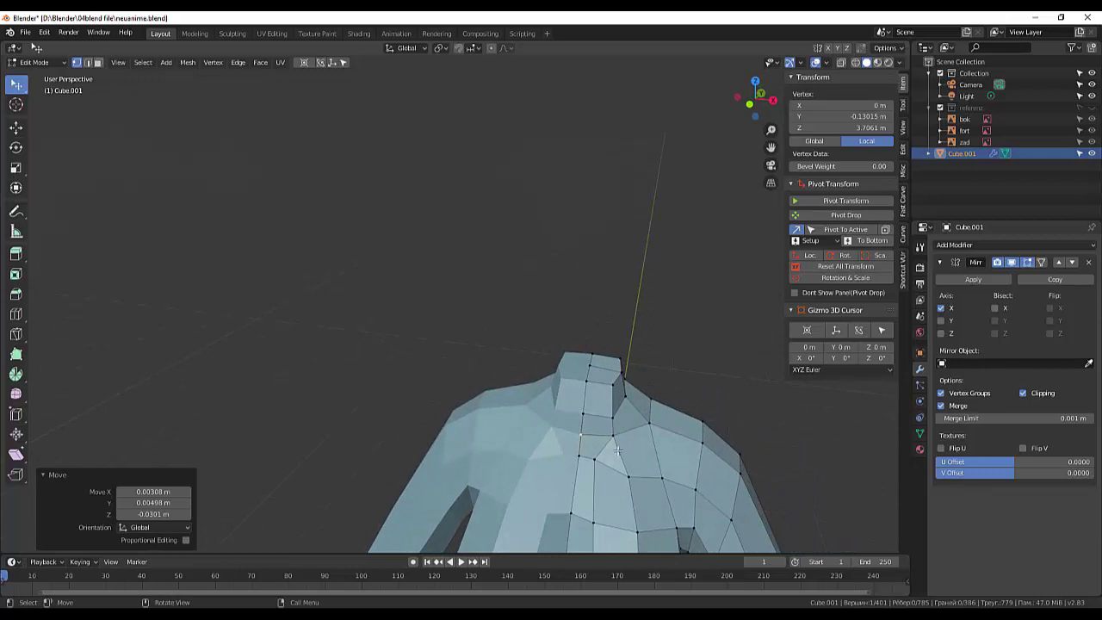
middle_drag(600, 476, 599, 482)
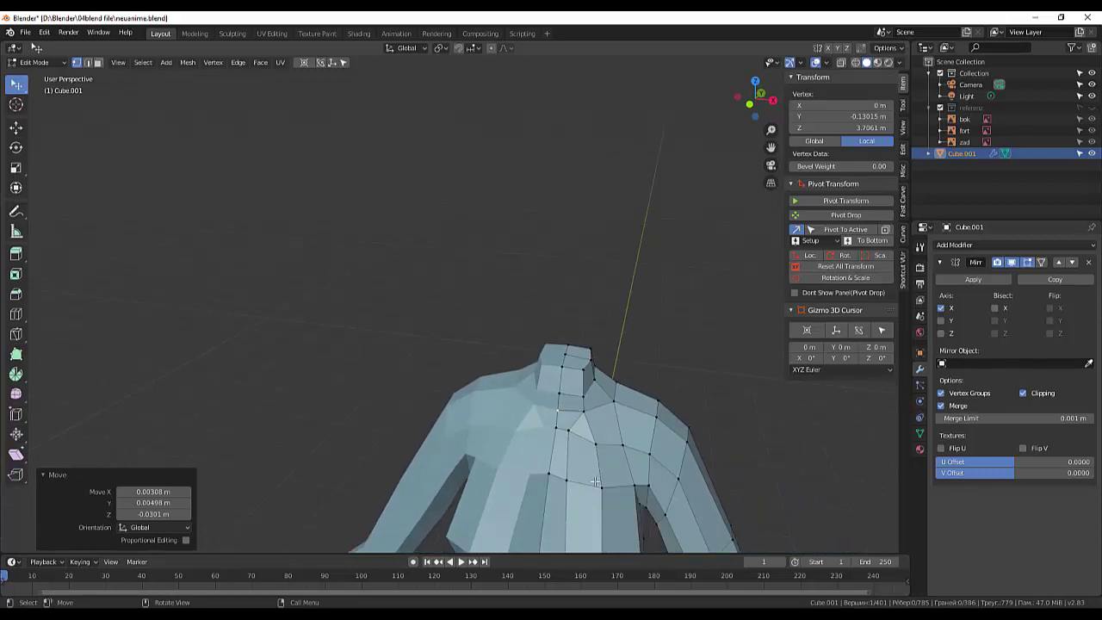
click(568, 431)
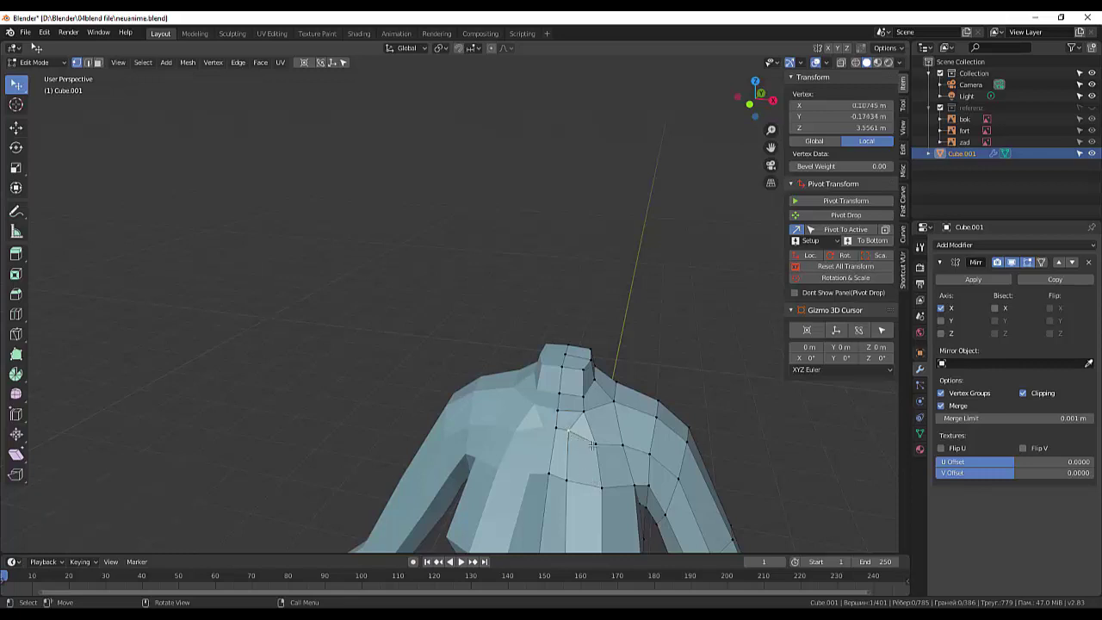
- Slide the chest vertex along its edge and adjust two vertices at the front of the neck
key(g)
key(g)
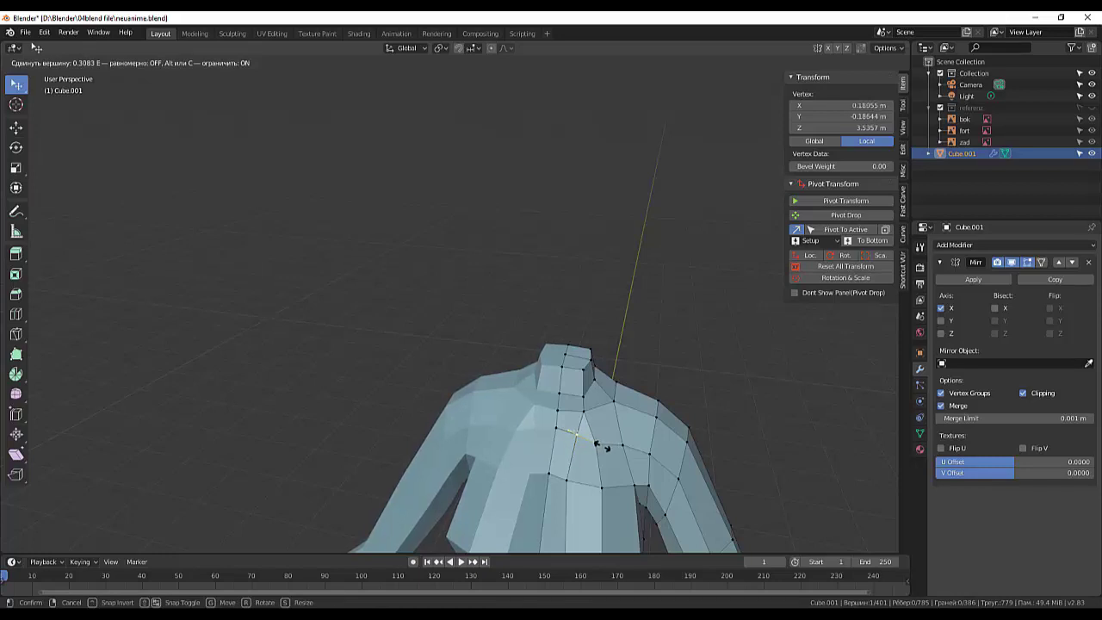
click(607, 448)
mouse_move(626, 453)
middle_down()
mouse_move(561, 425)
mouse_move(633, 435)
mouse_move(592, 392)
middle_up()
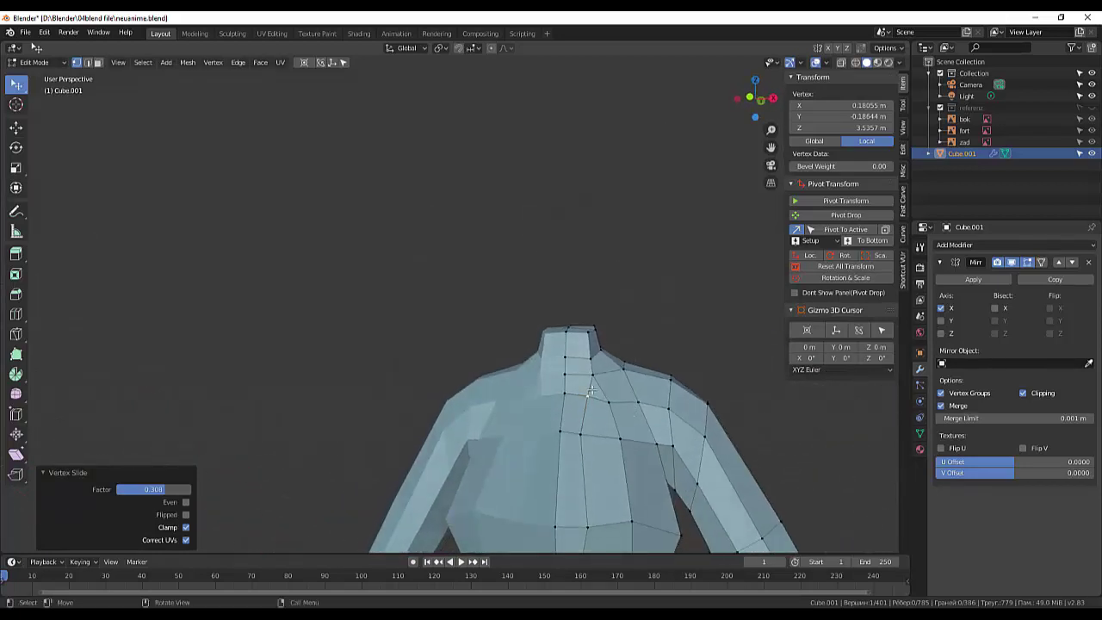
click(565, 358)
key(g)
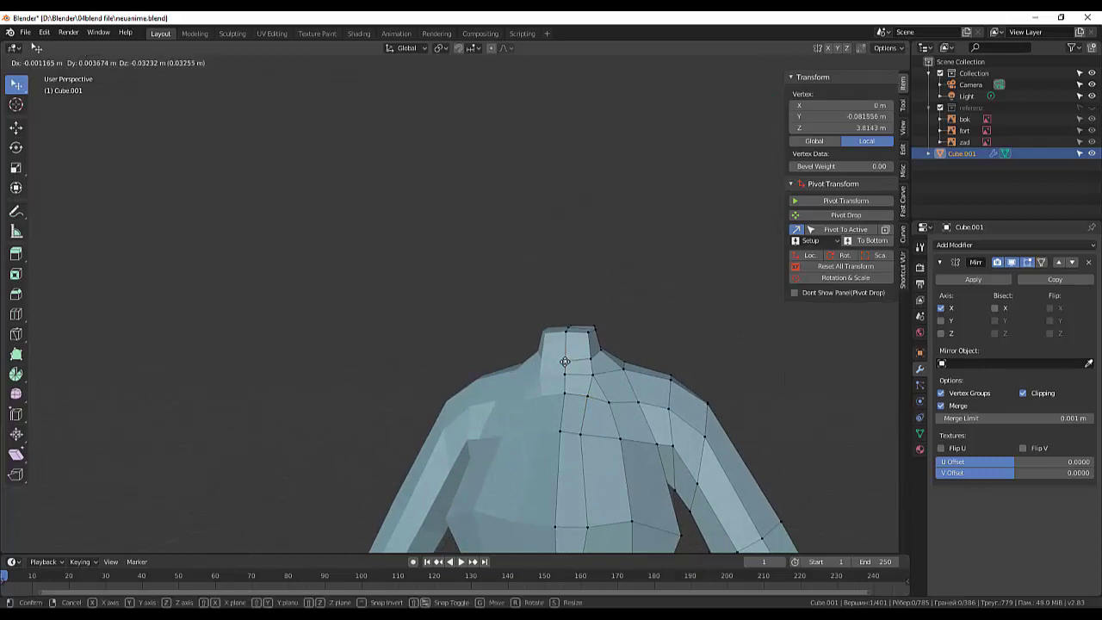
click(582, 379)
click(566, 378)
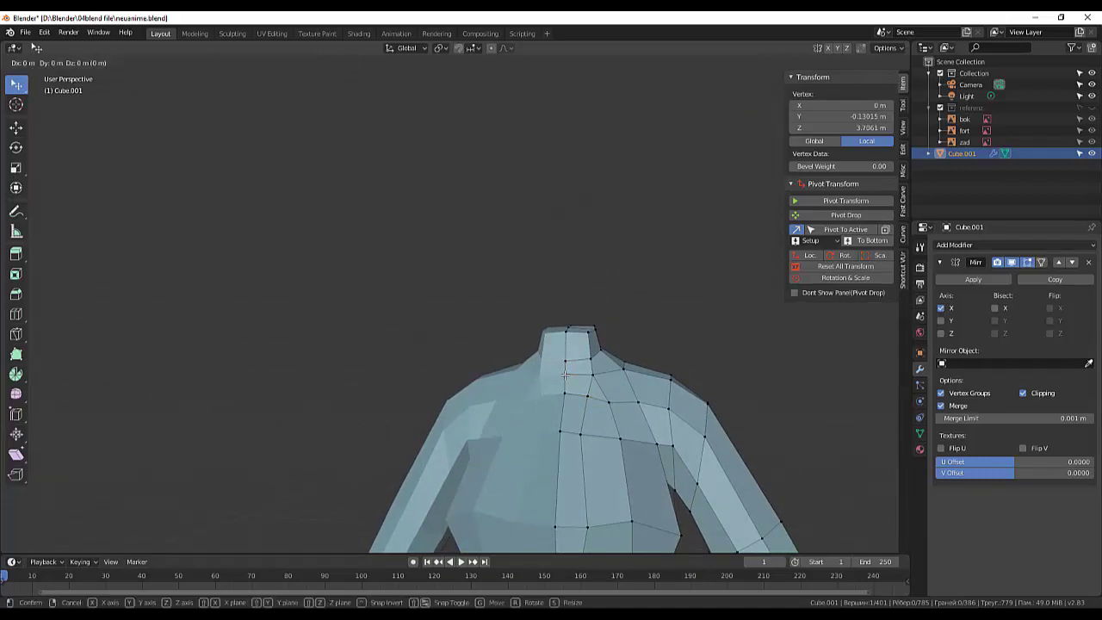
key(g)
click(565, 382)
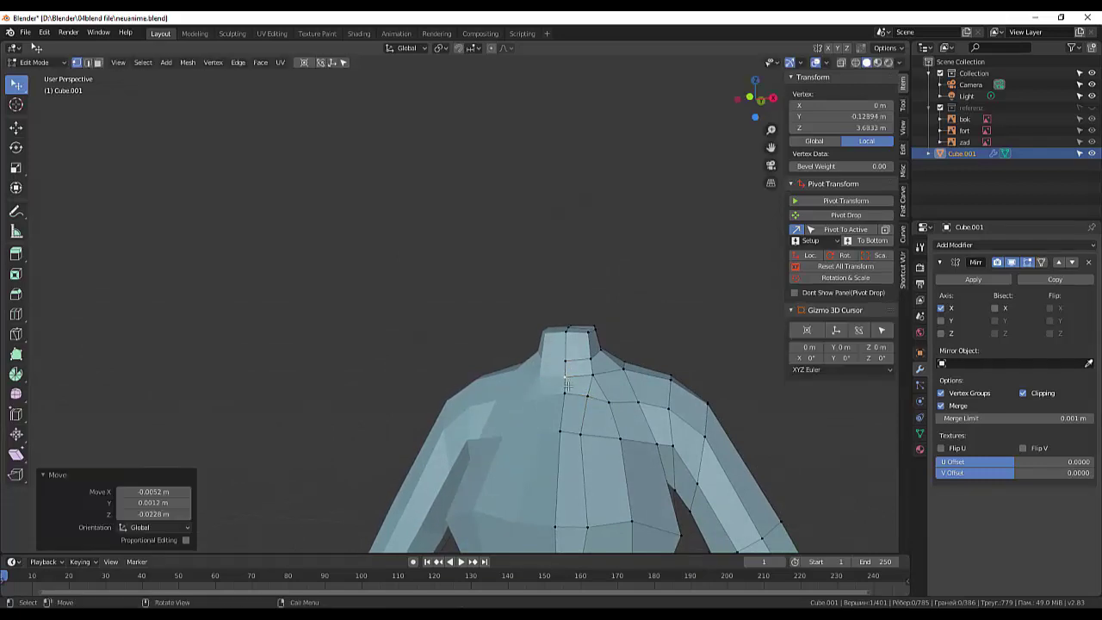
- Move a front-torso chest vertex while viewing the body from the side
middle_drag(600, 458, 571, 444)
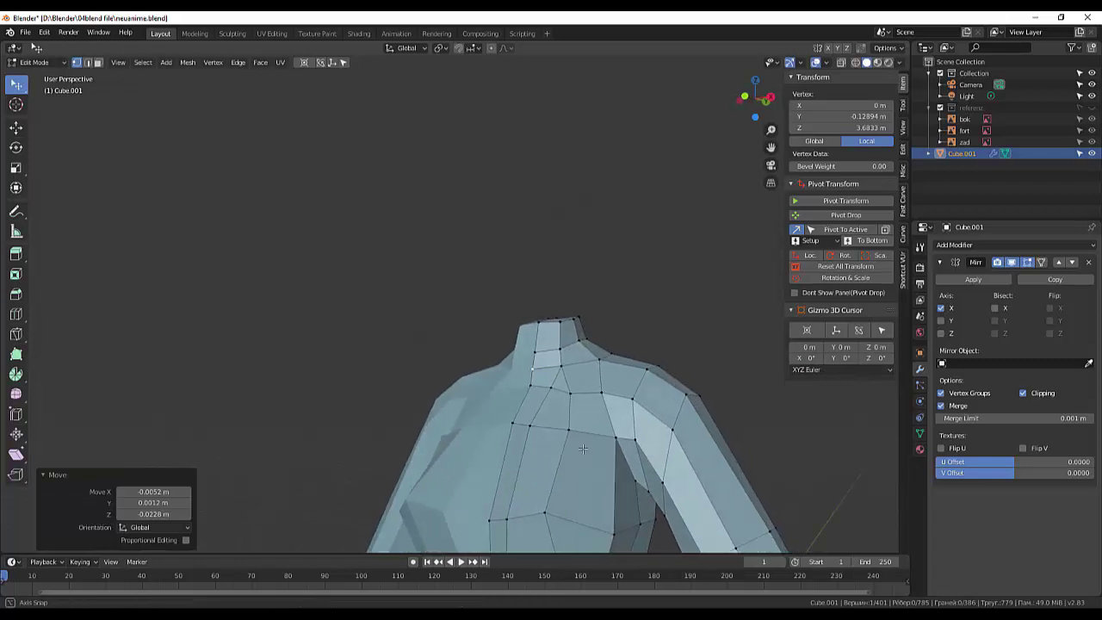
click(536, 365)
middle_drag(588, 372, 614, 393)
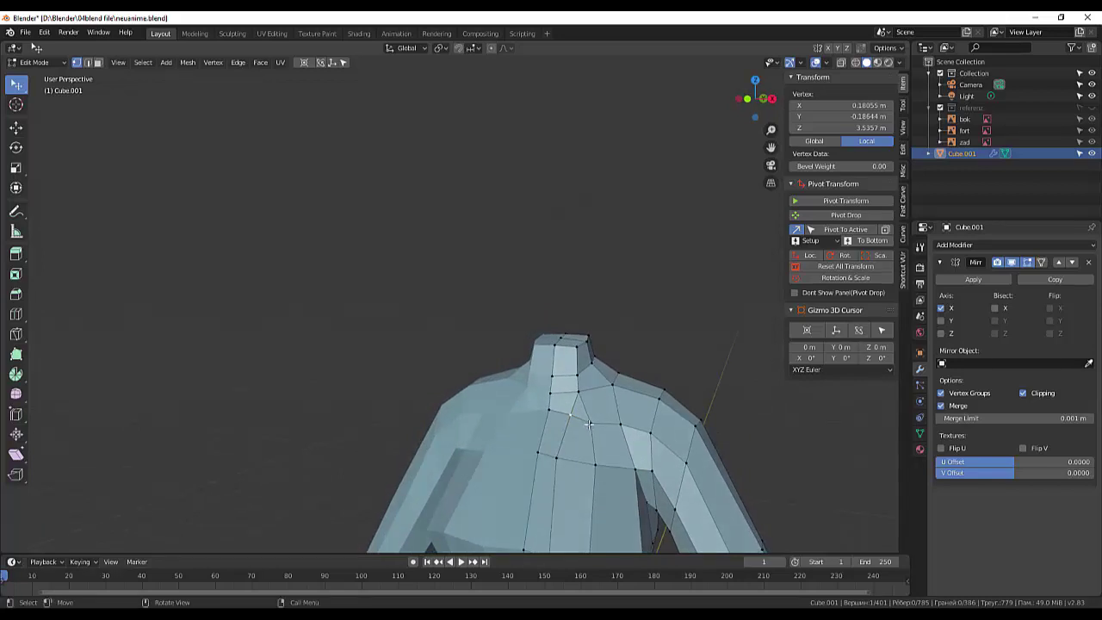
scroll(591, 423, down, 3)
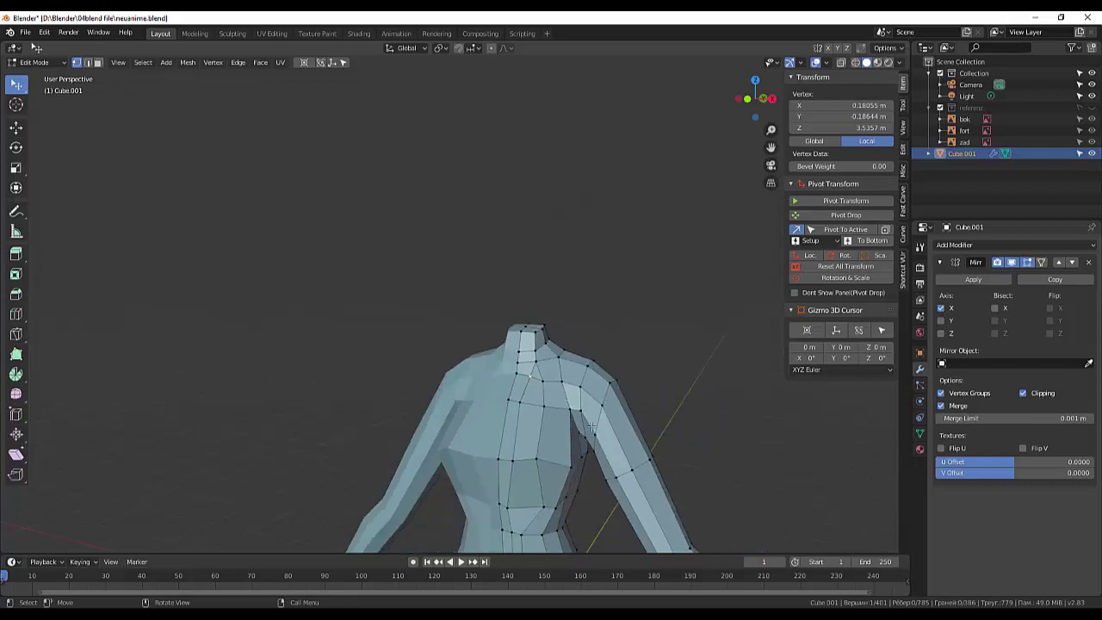
scroll(590, 426, down, 2)
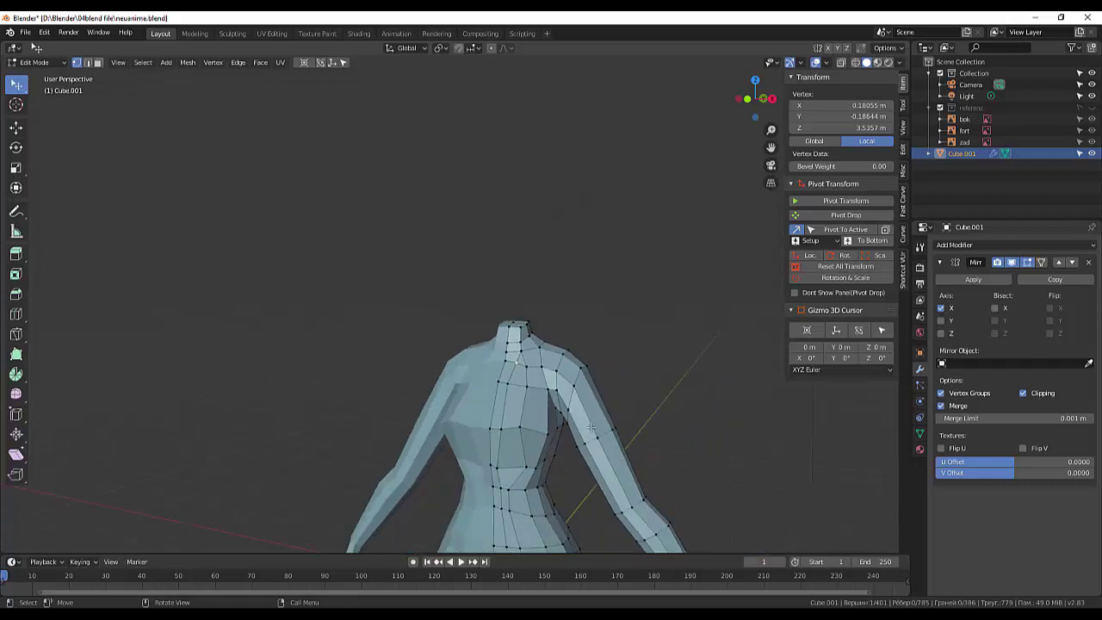
click(496, 469)
middle_drag(497, 470, 446, 467)
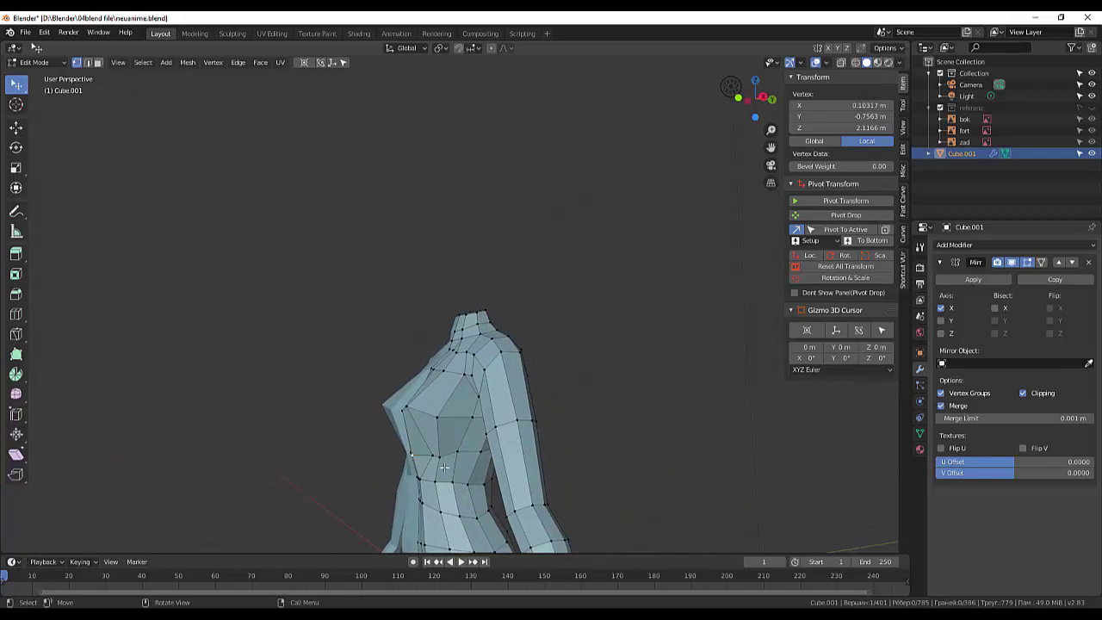
key(g)
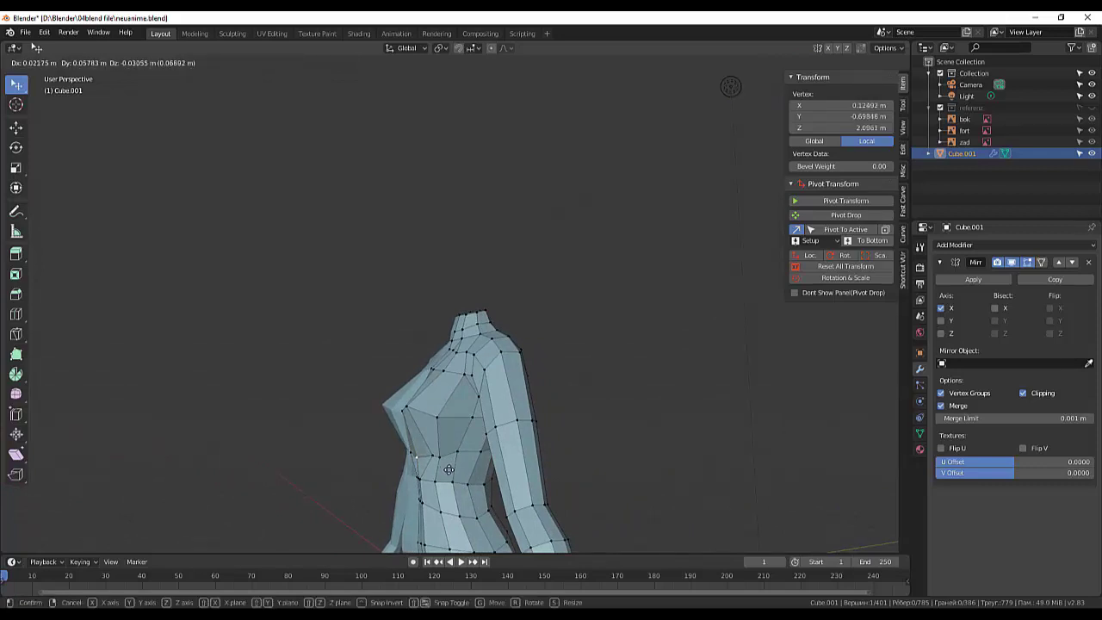
click(448, 470)
- Lower an upper-chest vertex, then clear the selection
mouse_move(449, 469)
middle_down()
mouse_move(610, 480)
mouse_move(546, 437)
mouse_move(547, 422)
middle_up()
click(548, 383)
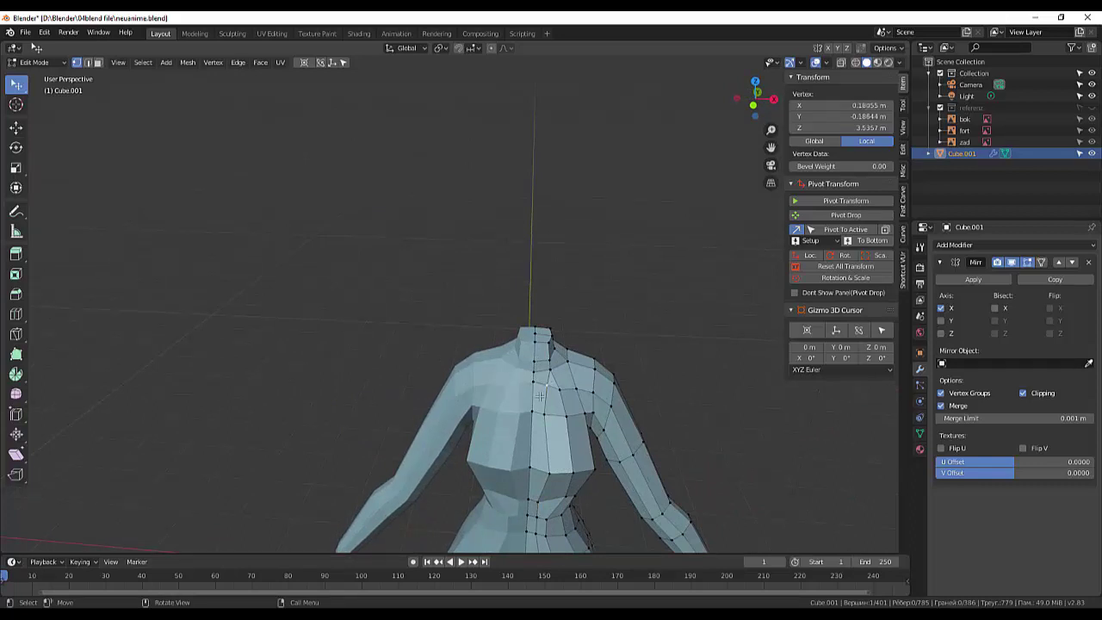
key(g)
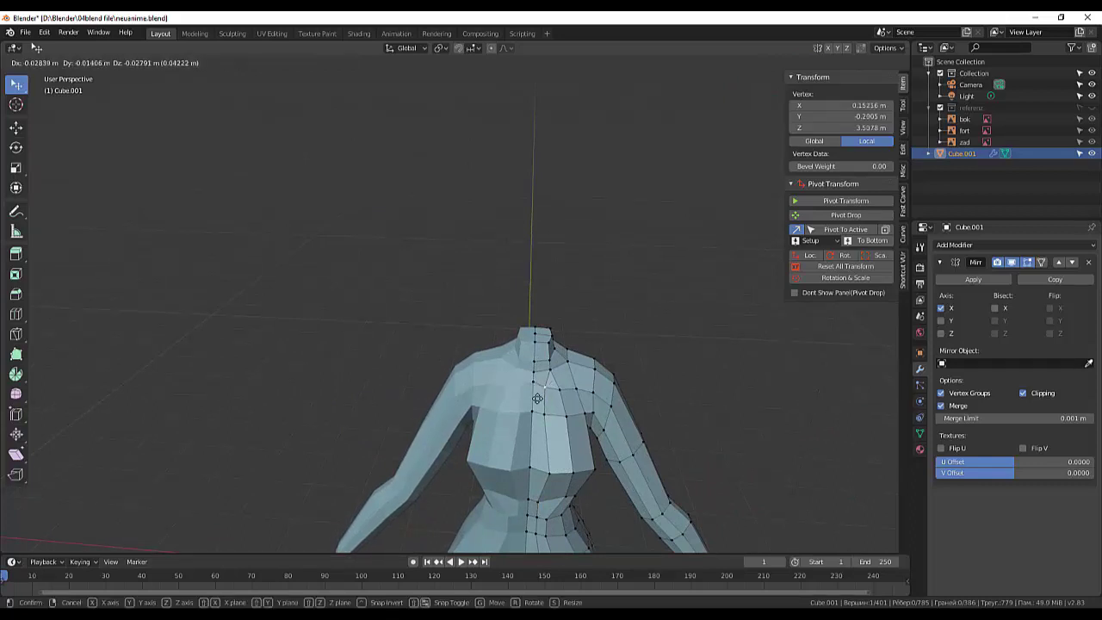
click(537, 399)
mouse_move(537, 399)
middle_down()
mouse_move(540, 380)
mouse_move(419, 381)
middle_up()
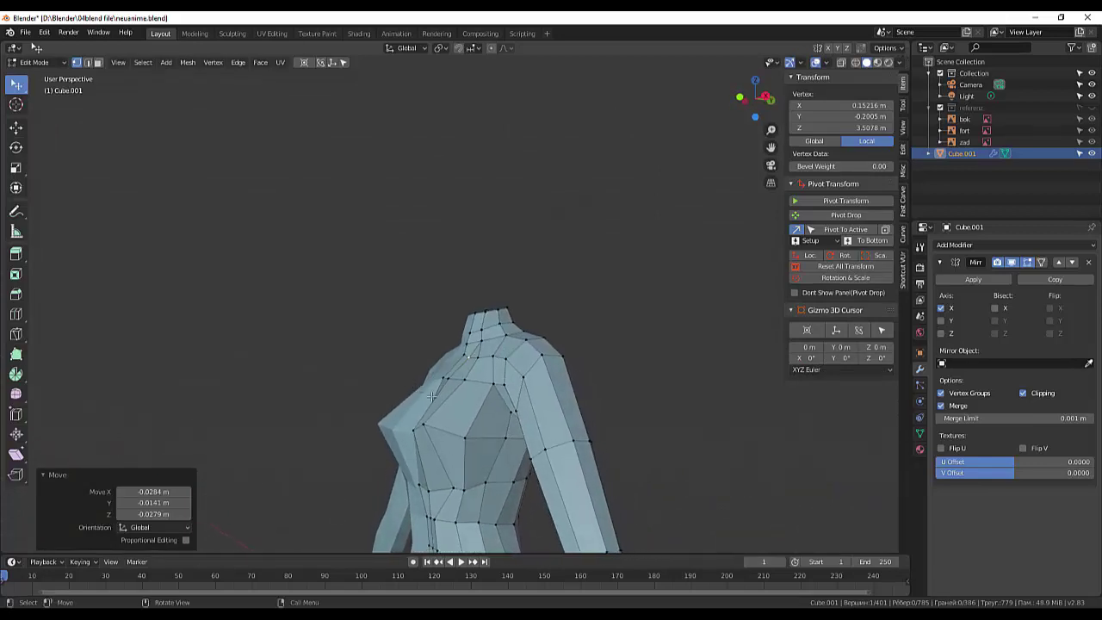
click(496, 389)
click(632, 406)
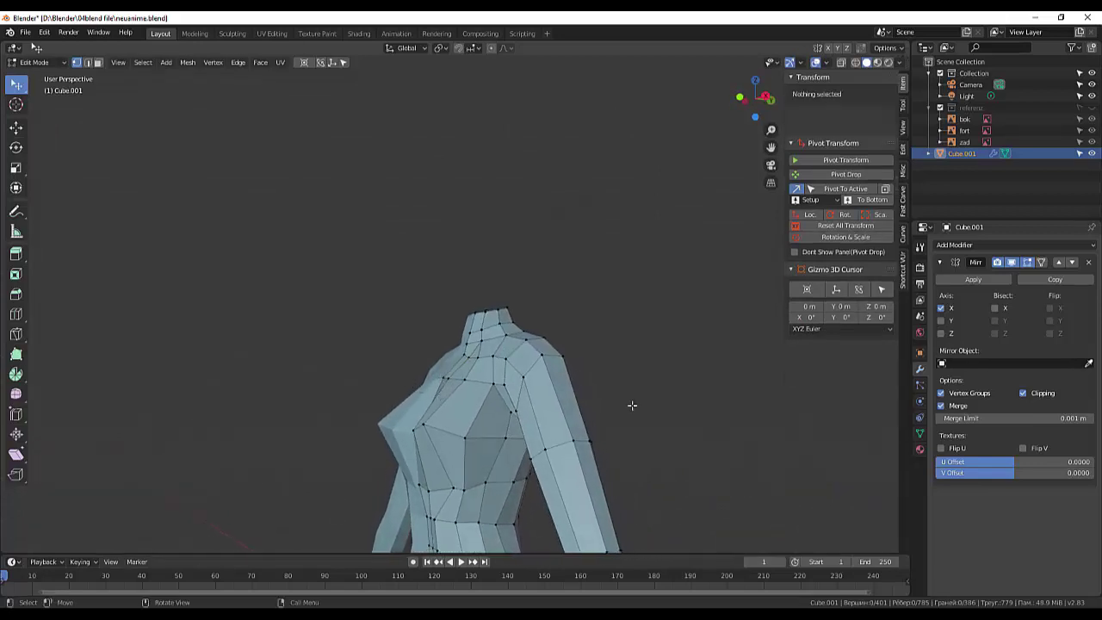
mouse_move(632, 405)
middle_down()
mouse_move(694, 445)
mouse_move(640, 457)
mouse_move(611, 445)
mouse_move(676, 429)
middle_up()
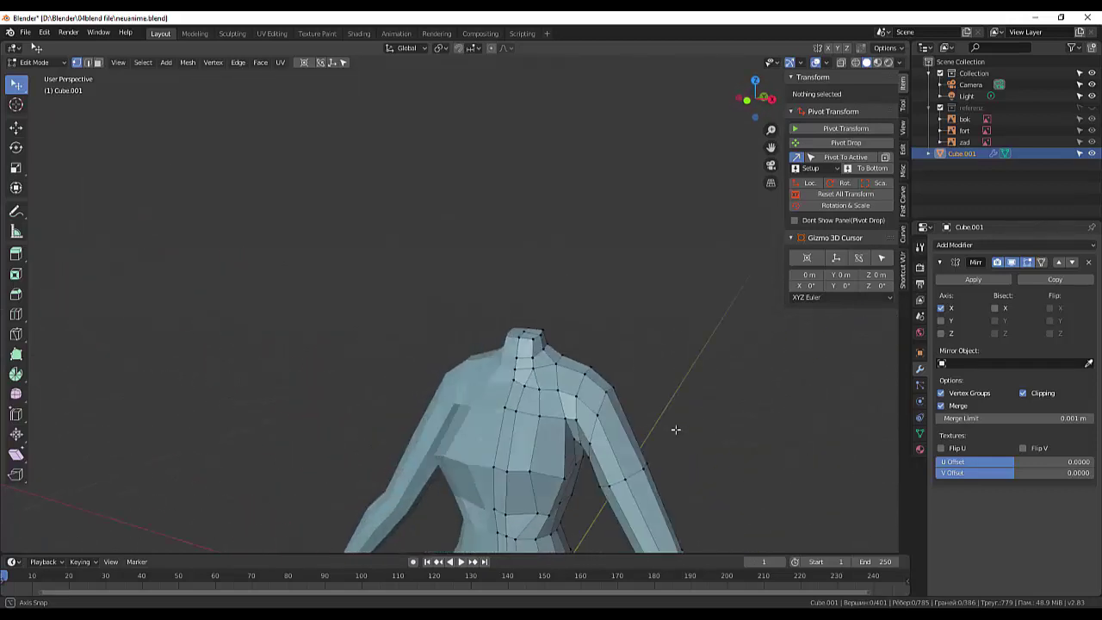
- Move a vertex beside the neck up and outward, then refine its position from behind
click(542, 349)
key(g)
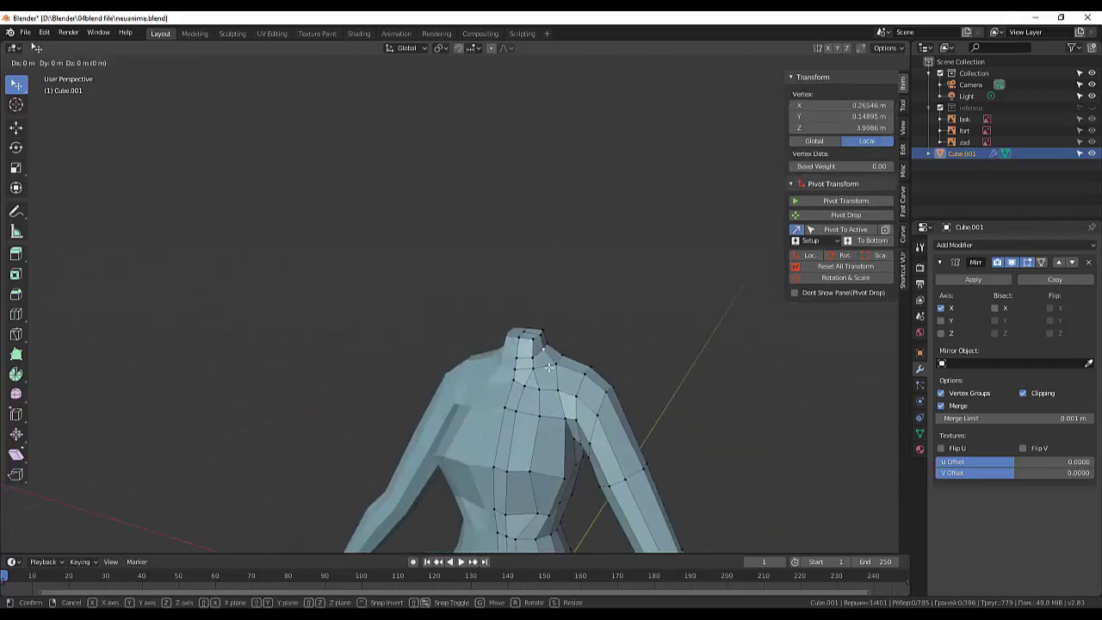
click(582, 365)
middle_drag(582, 365, 512, 369)
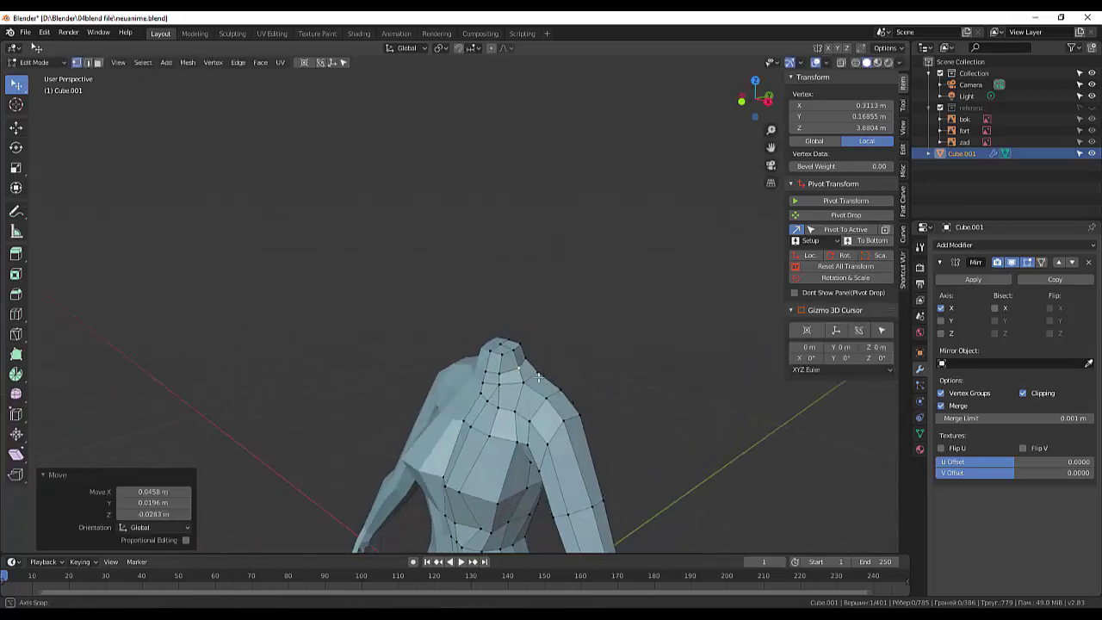
key(g)
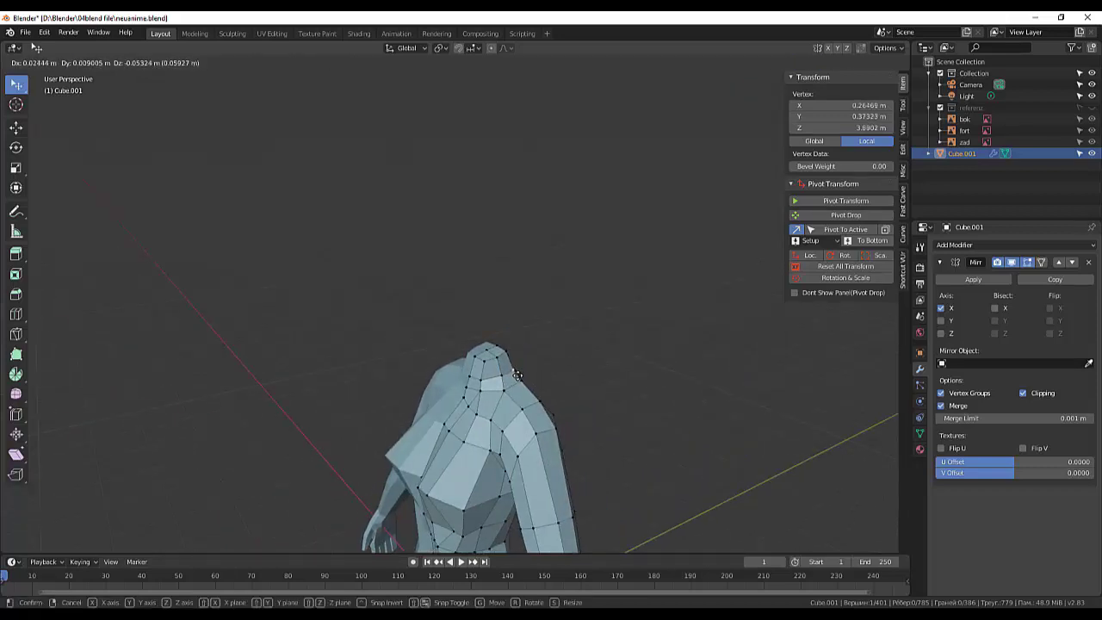
click(520, 376)
- Nudge the back-of-neck centre vertex and an upper-back vertex, then check the torso
mouse_move(550, 417)
middle_down()
mouse_move(517, 422)
mouse_move(384, 352)
middle_up()
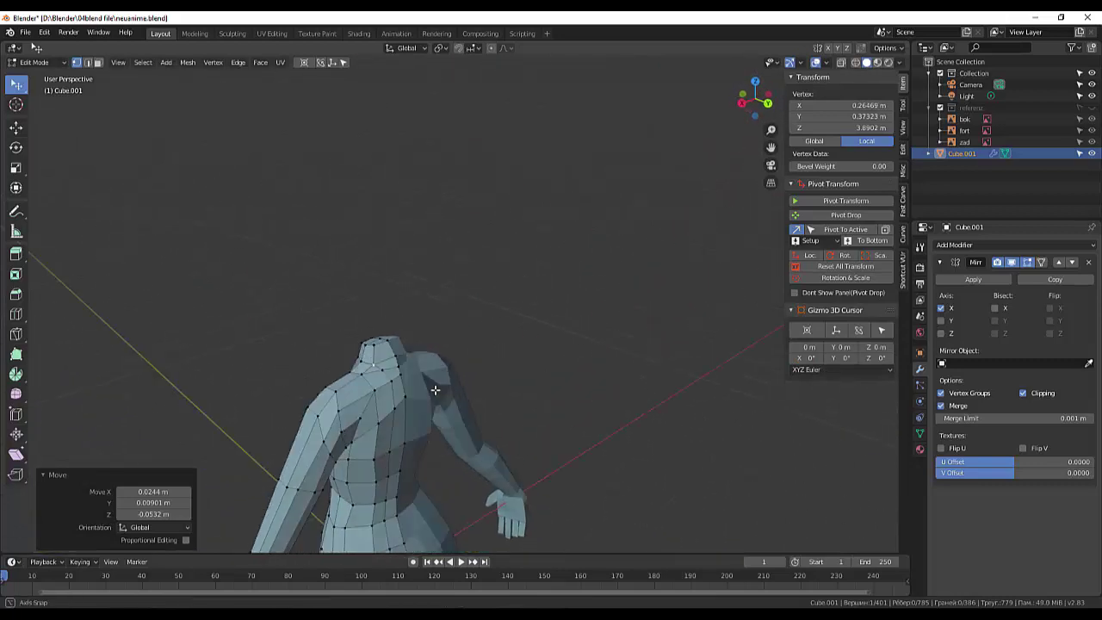
click(380, 343)
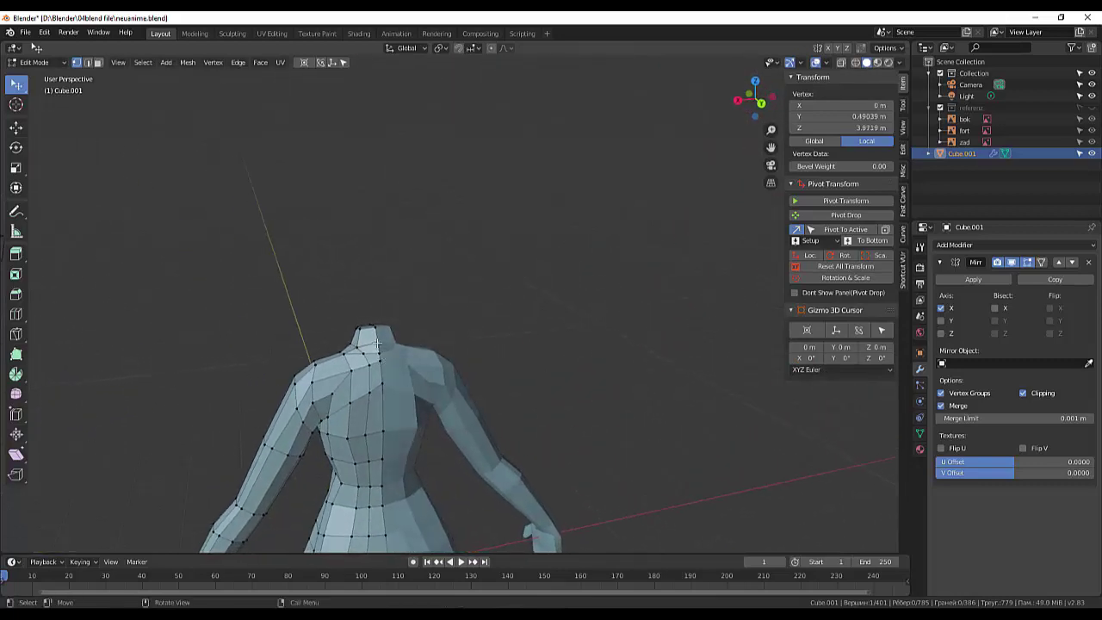
key(g)
click(378, 348)
click(363, 353)
key(g)
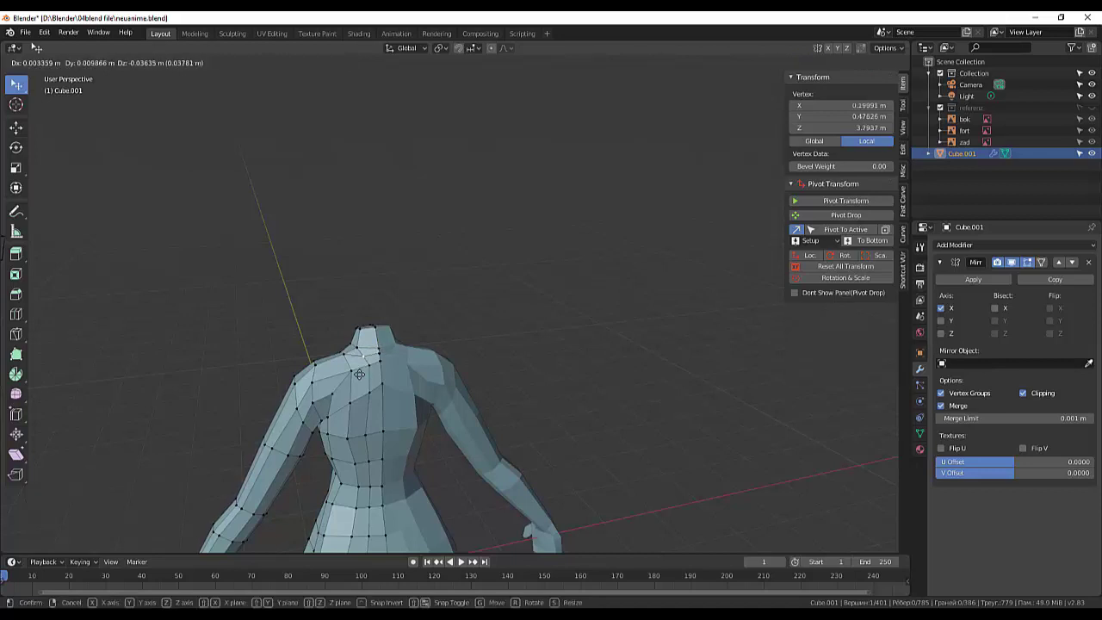
click(360, 370)
mouse_move(360, 370)
middle_down()
mouse_move(399, 407)
mouse_move(444, 420)
mouse_move(524, 401)
mouse_move(520, 324)
middle_up()
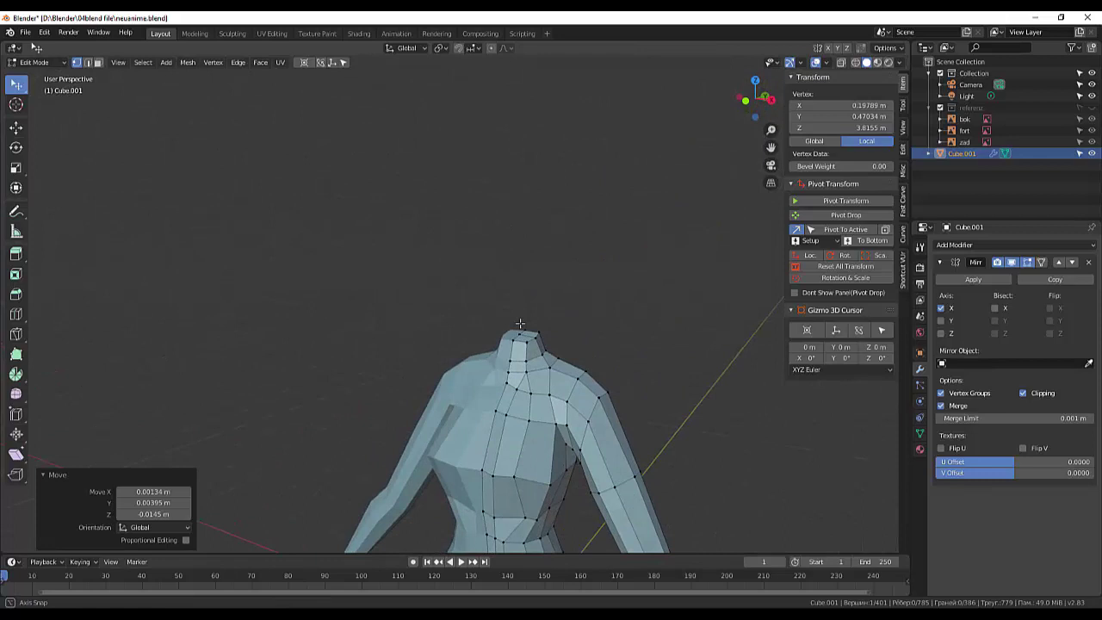
middle_drag(521, 324, 522, 402)
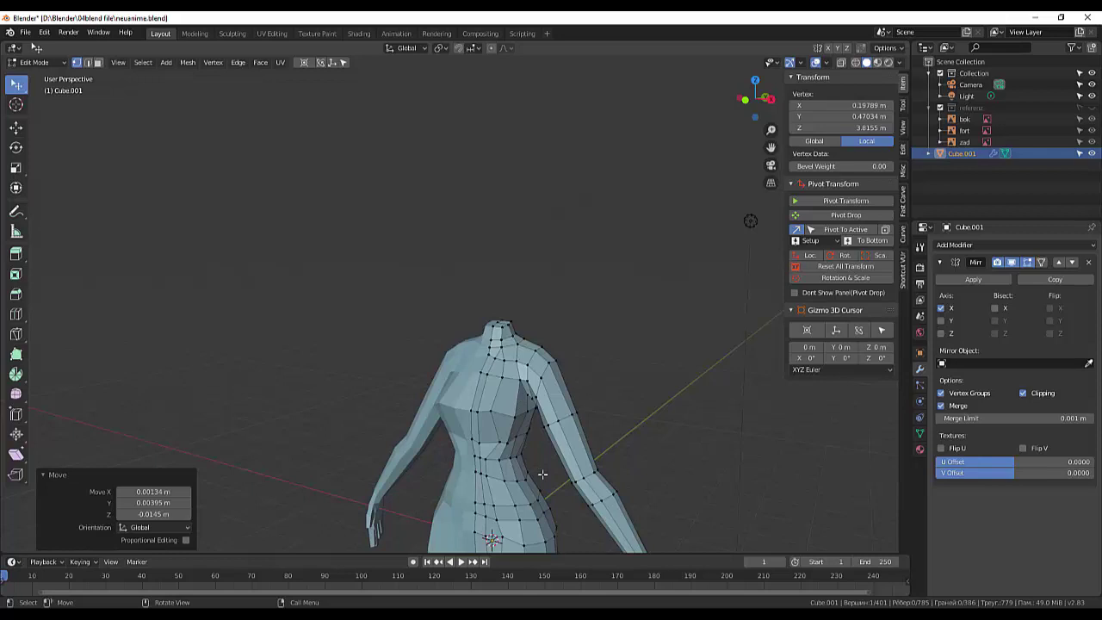
- Zoom out and clear the vertex selection on the body mesh
scroll(542, 474, down, 2)
scroll(542, 473, down, 1)
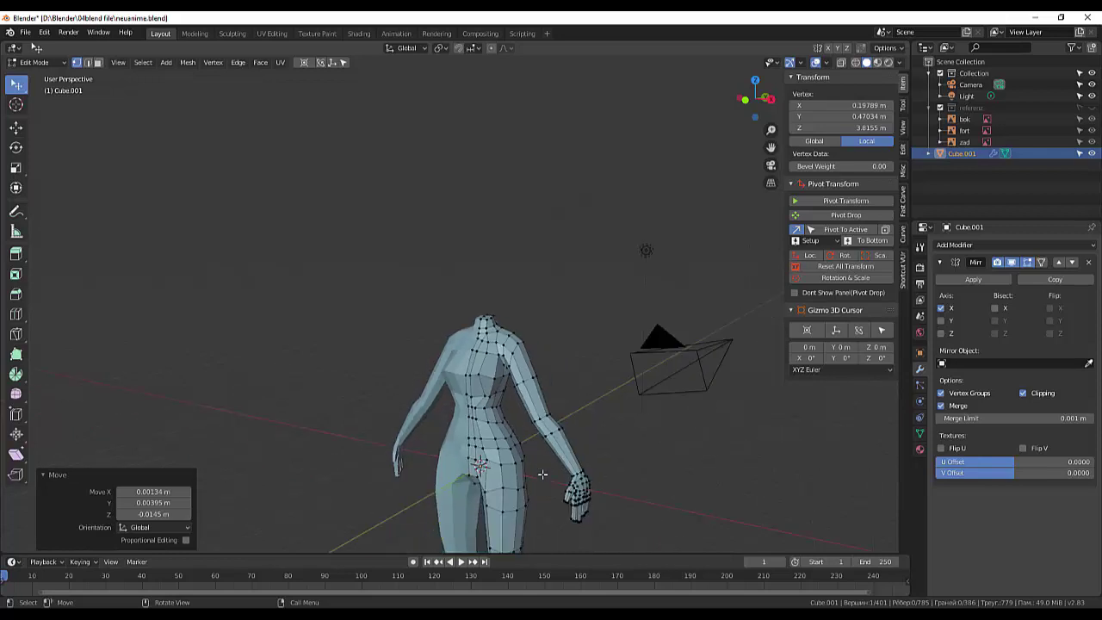
click(654, 483)
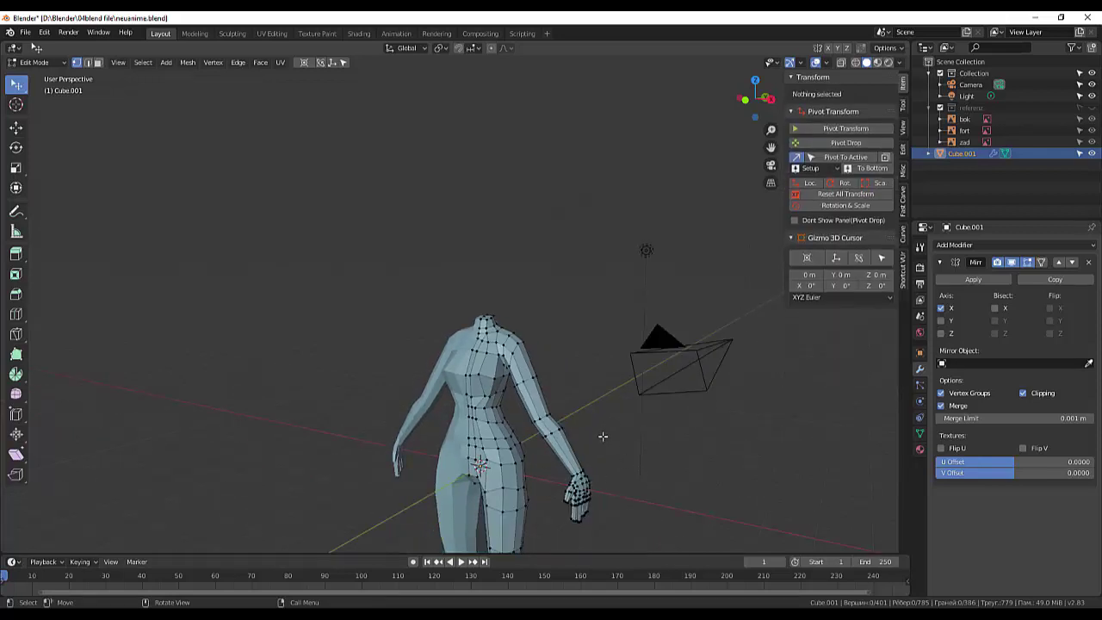
- Orbit around the body to show the whole torso and arms, then bring up the Add Mesh menu
scroll(603, 437, up, 3)
scroll(603, 436, up, 1)
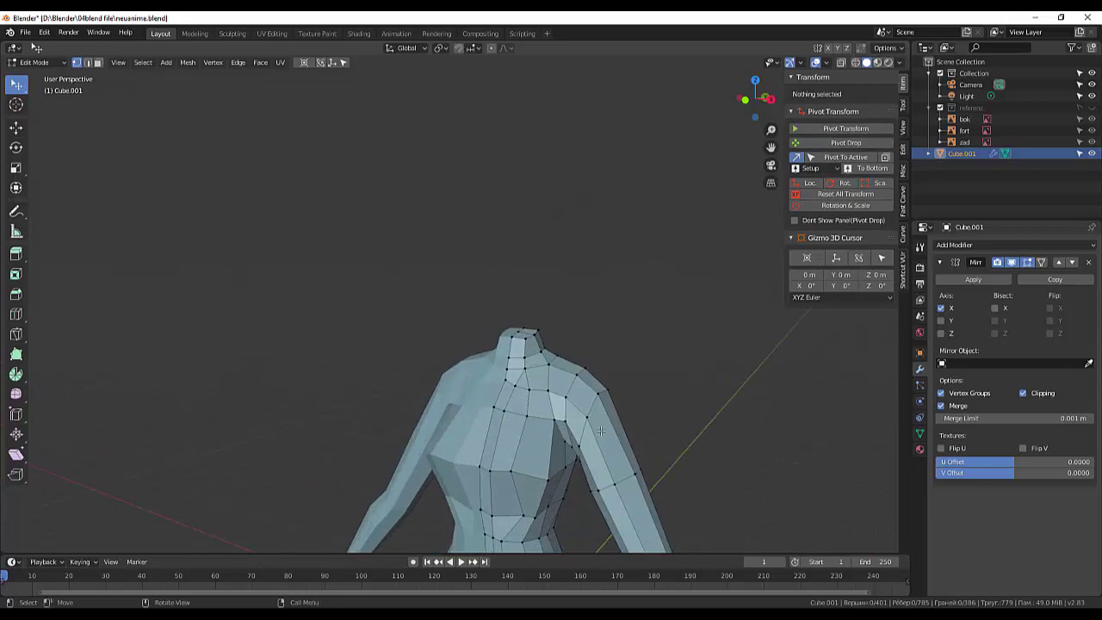
middle_drag(600, 431, 750, 220)
middle_drag(619, 338, 730, 436)
mouse_move(571, 450)
middle_down()
mouse_move(583, 383)
mouse_move(547, 407)
middle_up()
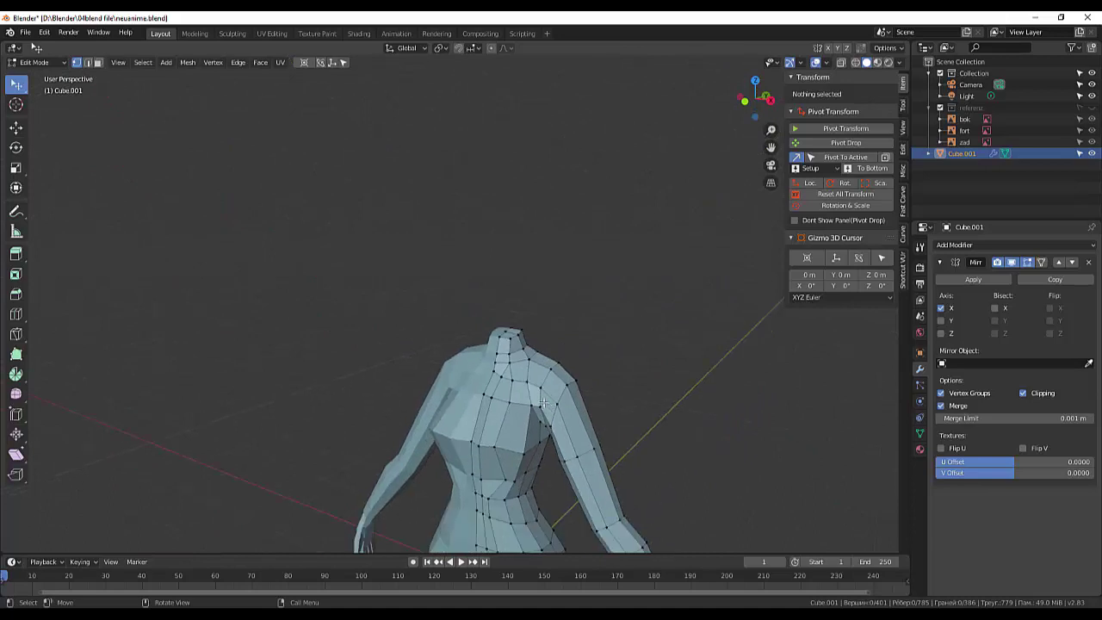
middle_drag(540, 402, 633, 334)
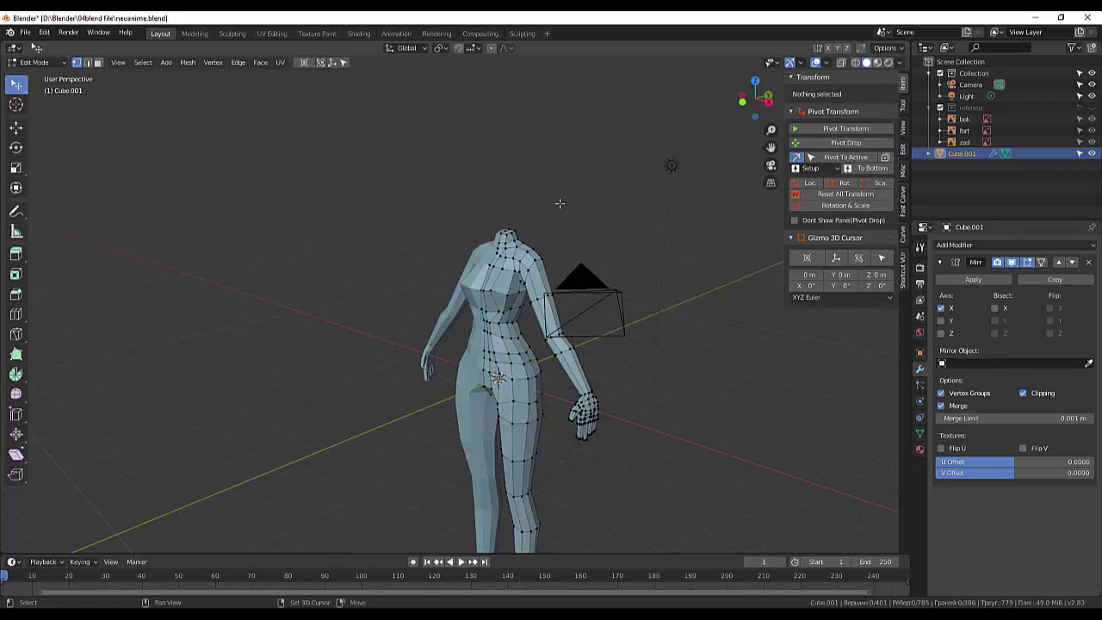
key(shift+a)
- Add a Subdivision Surface modifier to the body, which also adds a stray cube into the mesh
click(504, 218)
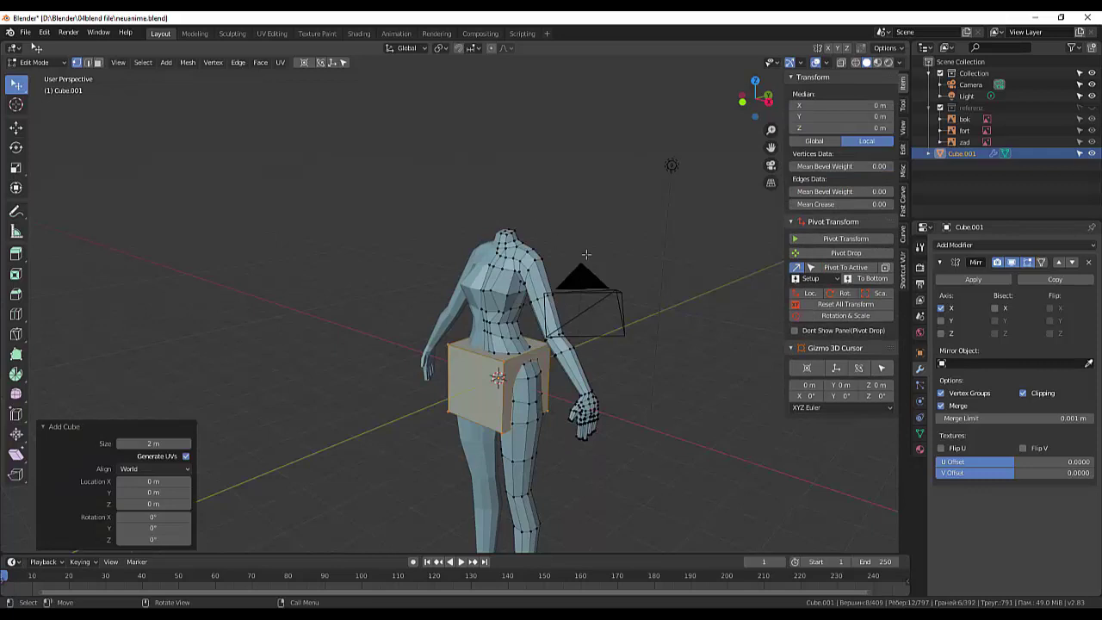
click(978, 246)
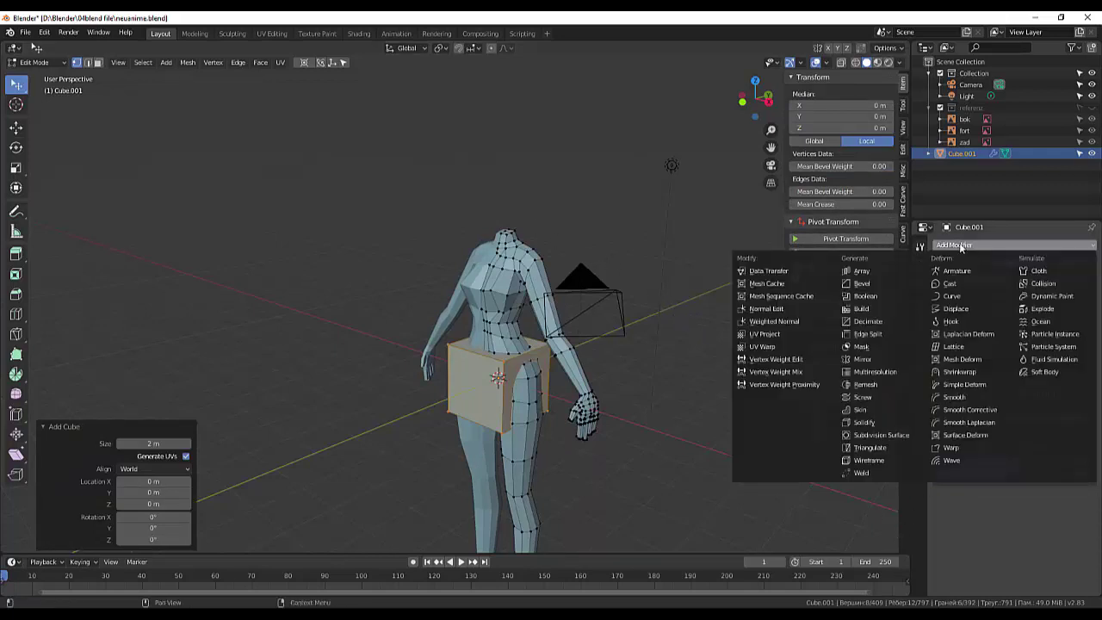
click(866, 436)
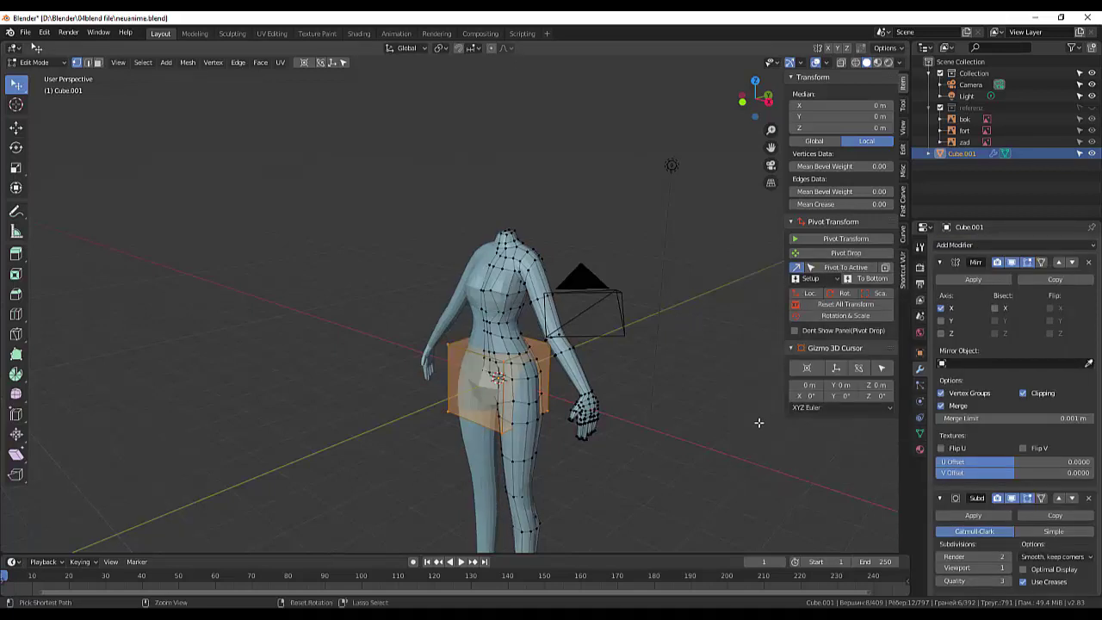
- Delete the stray cube from the body mesh and return to Object Mode to view the smoothed figure
ctrl+click(679, 431)
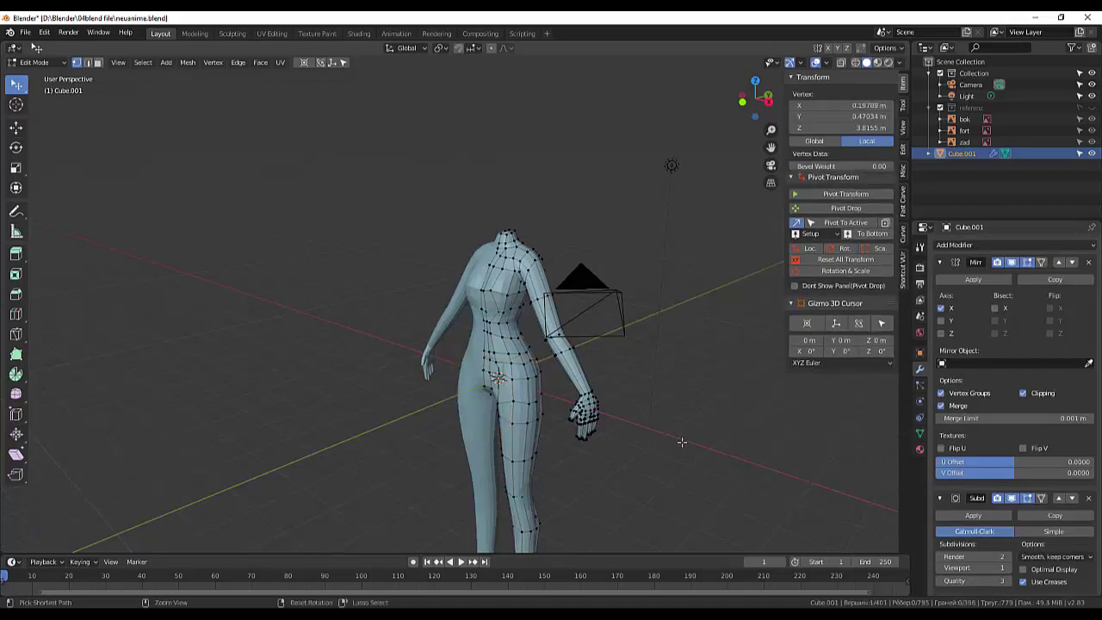
click(36, 63)
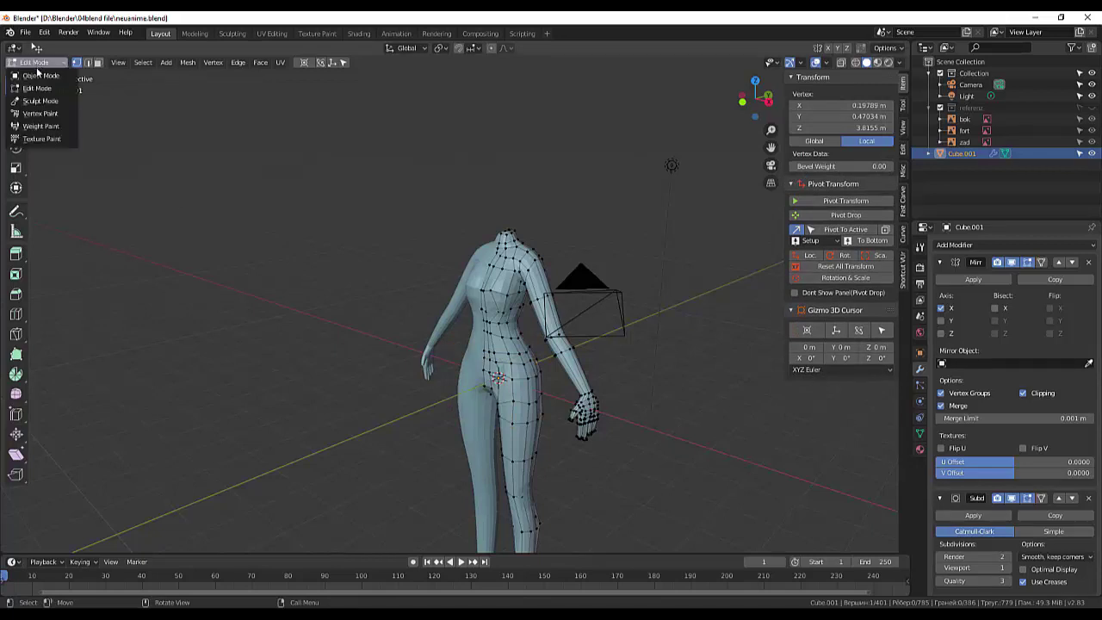
click(39, 76)
mouse_move(405, 221)
middle_down()
mouse_move(440, 269)
mouse_move(438, 237)
mouse_move(460, 192)
mouse_move(490, 195)
mouse_move(463, 217)
mouse_move(381, 232)
mouse_move(320, 191)
mouse_move(247, 193)
mouse_move(209, 211)
mouse_move(391, 256)
mouse_move(434, 228)
mouse_move(466, 234)
middle_up()
- Add a new cube object and raise it along Z to 5.18 m as a head block
scroll(521, 248, up, 2)
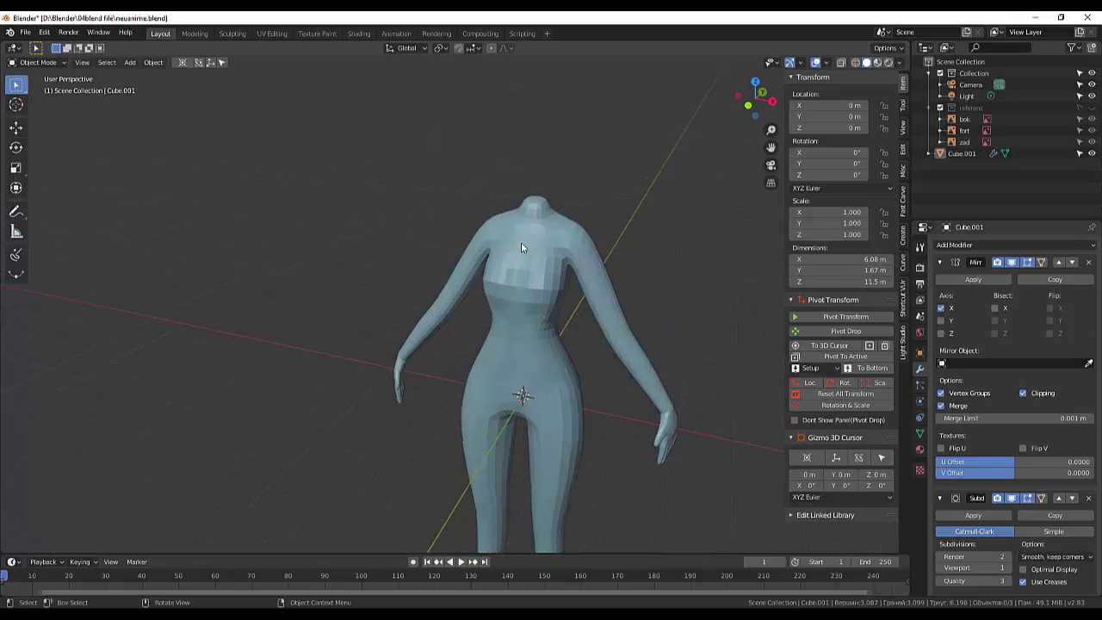
key(shift)
key(shift+a)
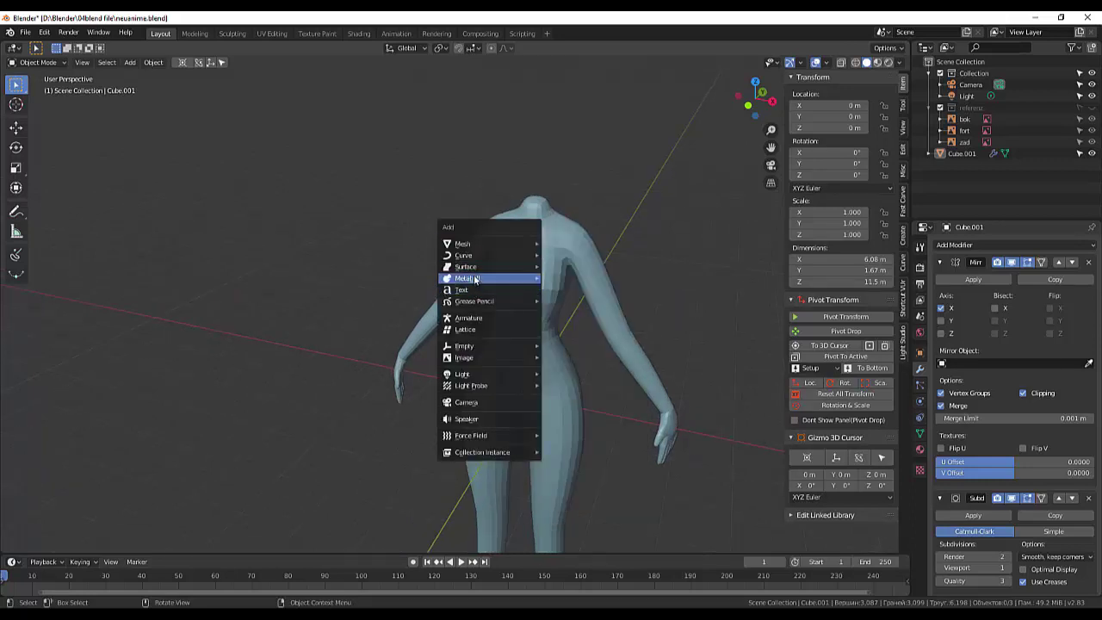
mouse_move(465, 244)
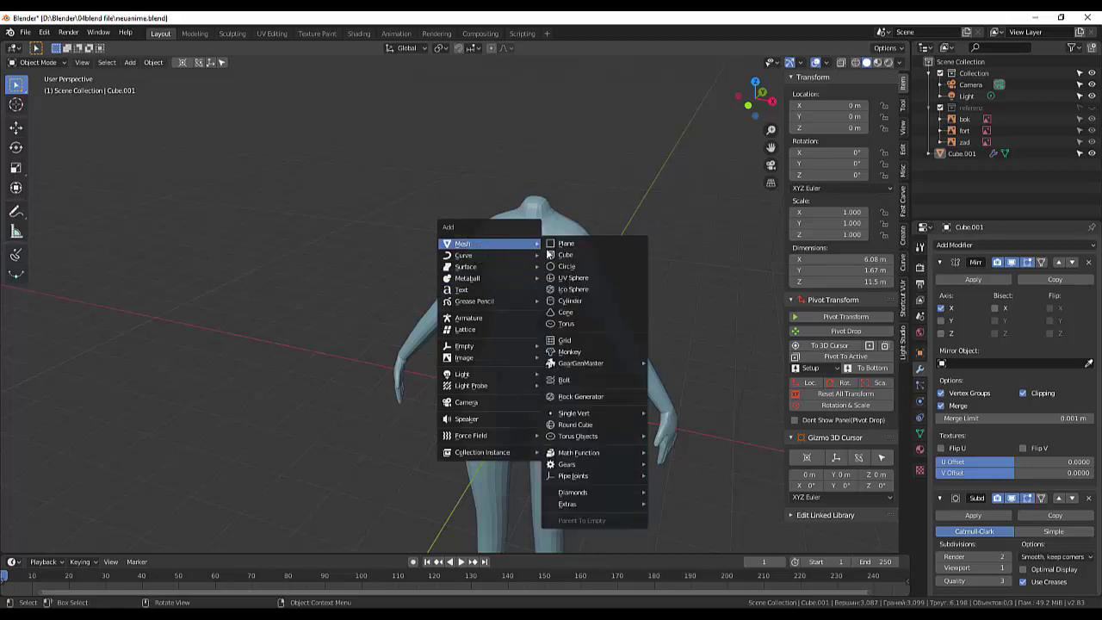
click(564, 255)
middle_drag(563, 254, 560, 261)
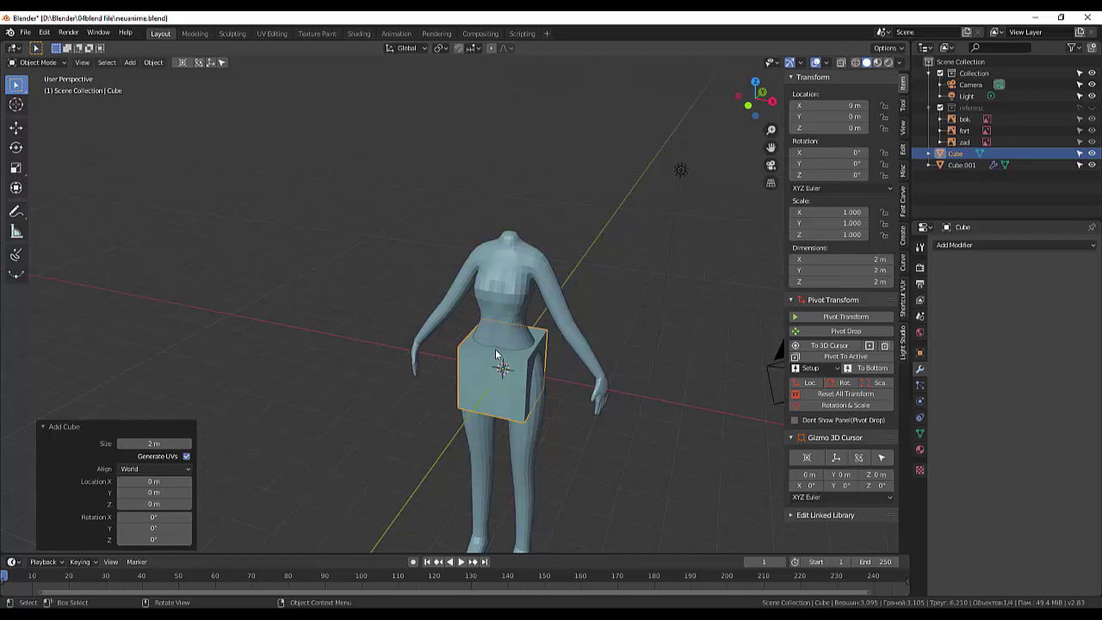
key(g)
key(z)
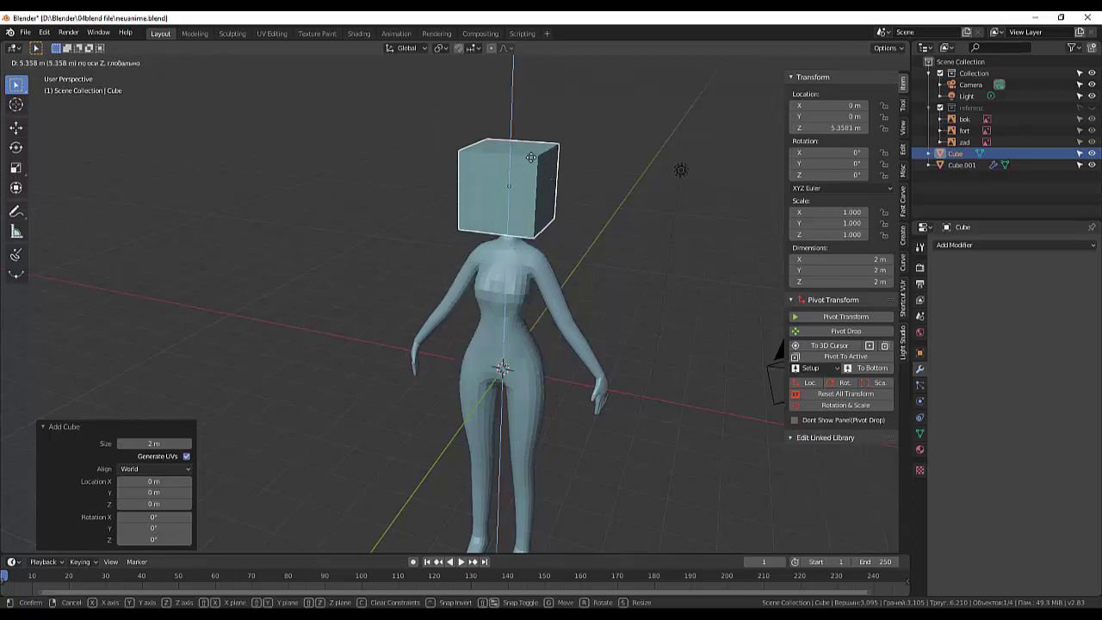
click(532, 175)
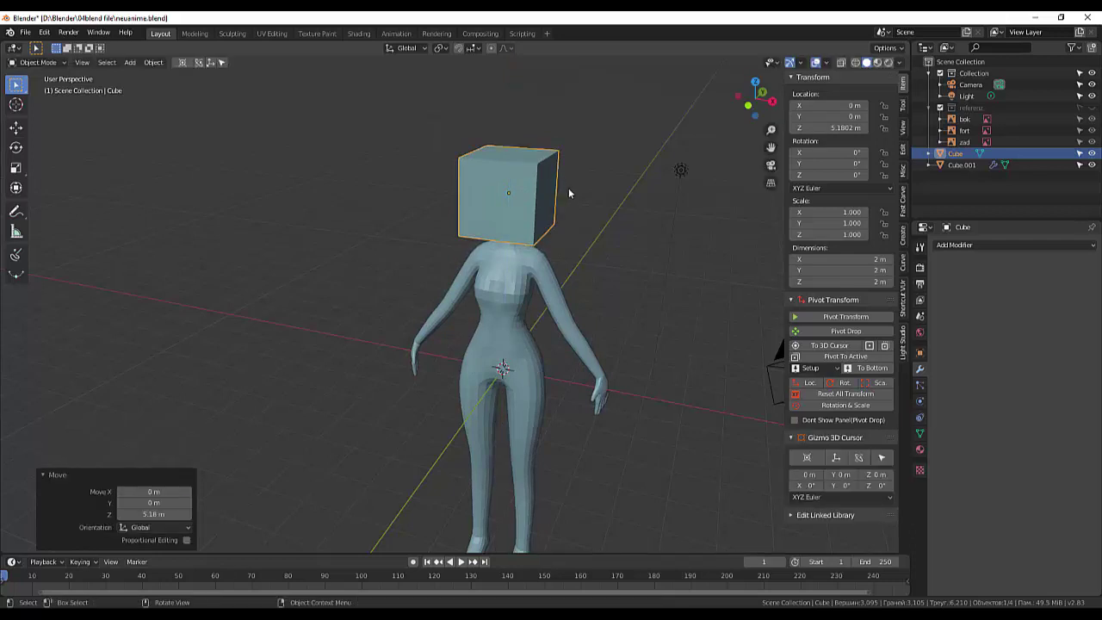
- Try subdivision levels 2 and 5 on the head cube, then undo back to the plain cube
key(ctrl)
key(ctrl+2)
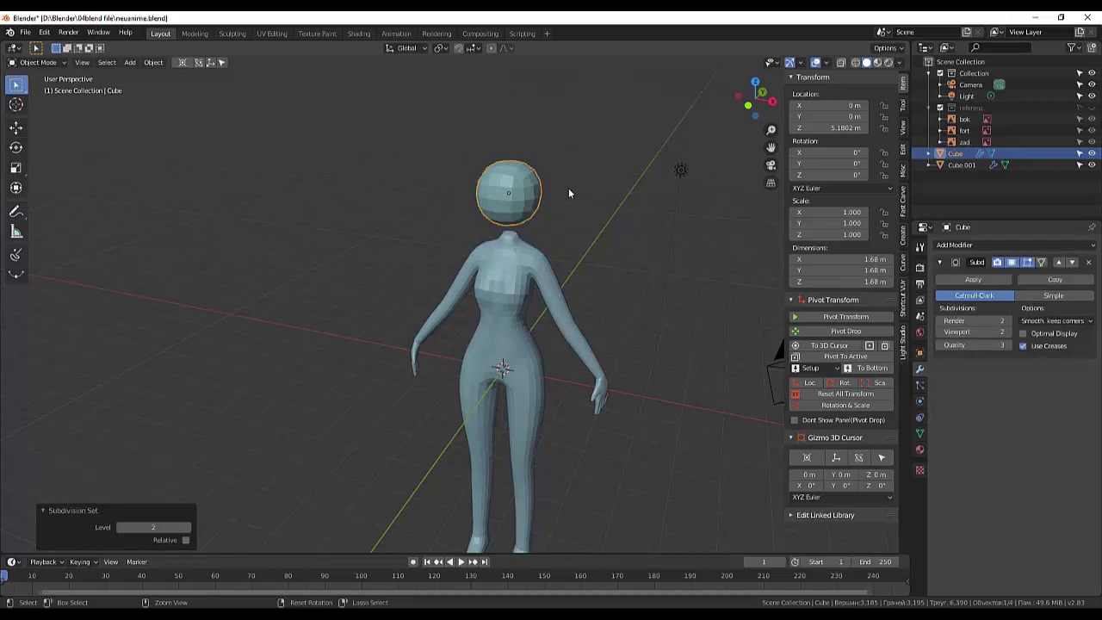
key(ctrl+5)
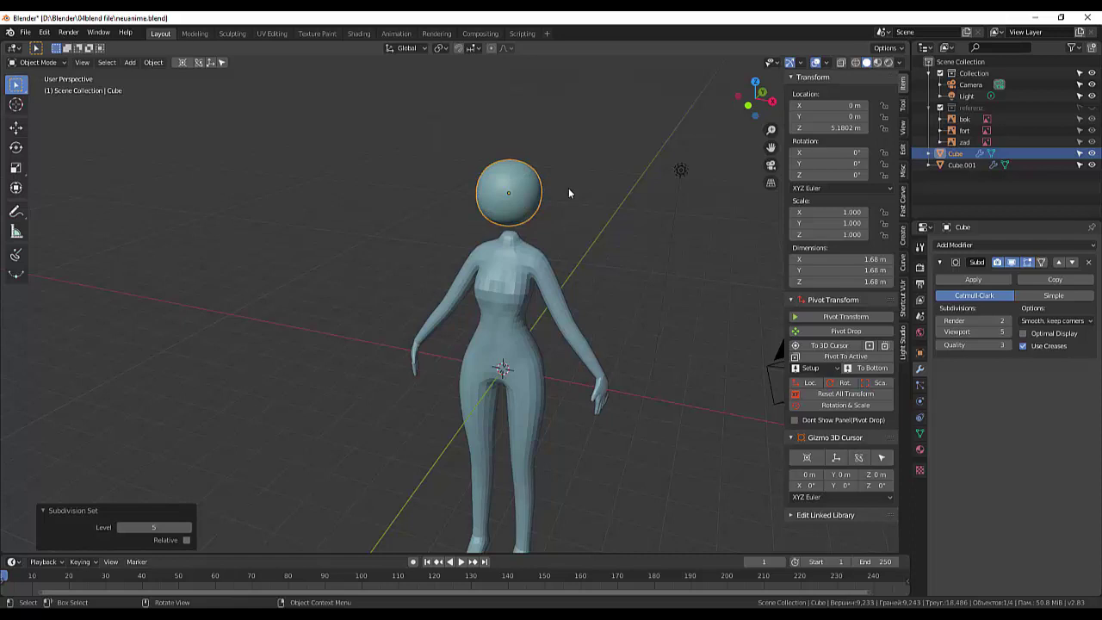
key(ctrl)
key(ctrl+z)
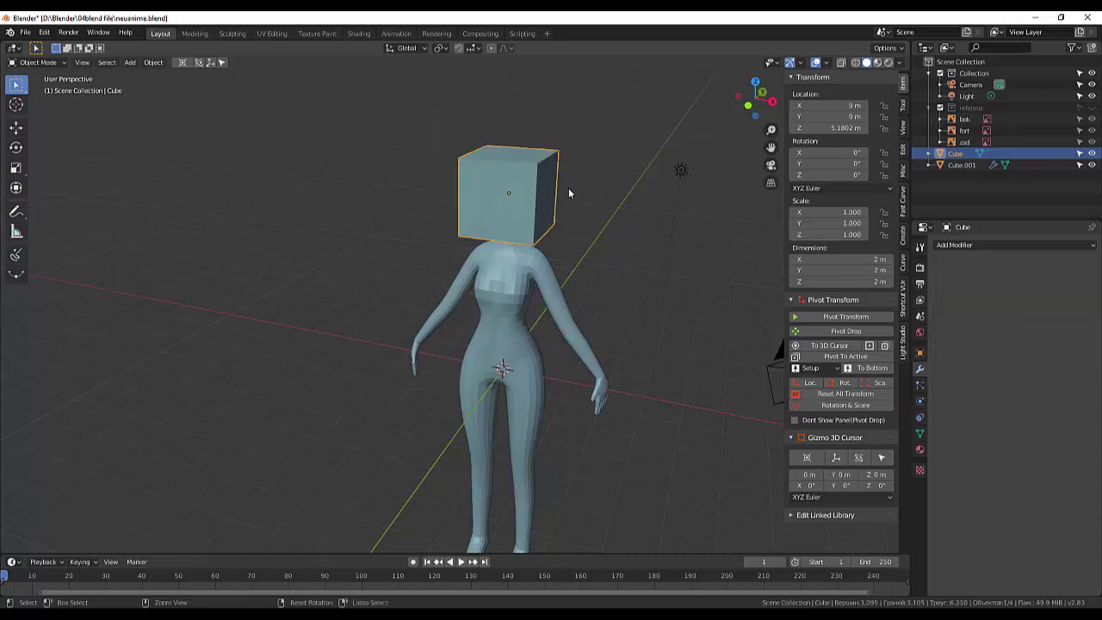
- Give the head cube level 1 subdivision and scale it to 1.115
key(ctrl+1)
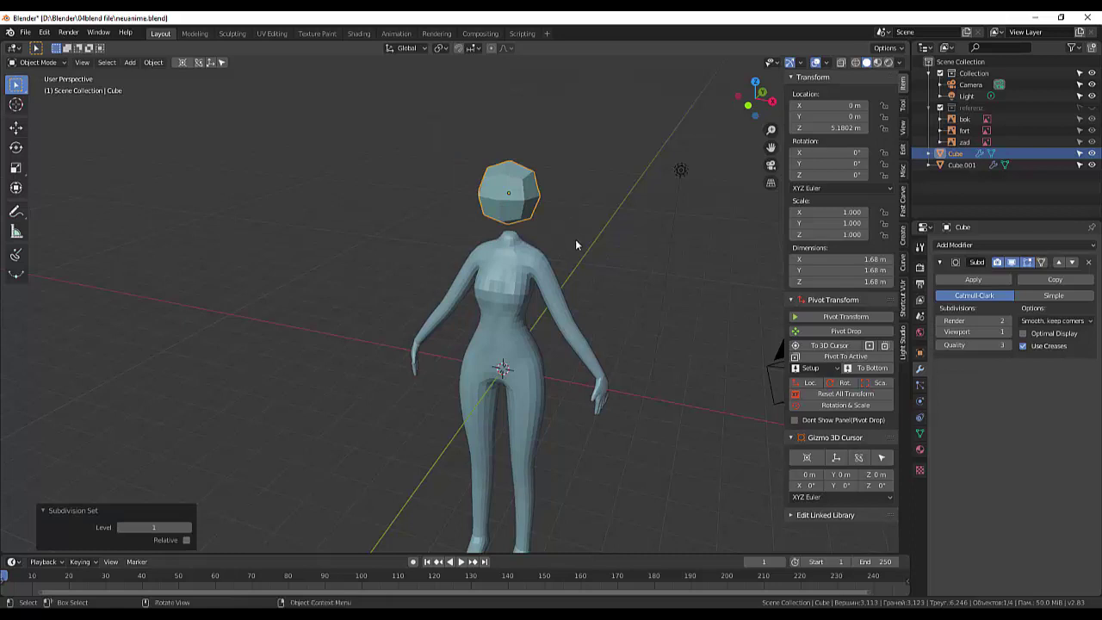
mouse_move(575, 239)
middle_down()
mouse_move(620, 222)
mouse_move(502, 233)
mouse_move(556, 247)
middle_up()
scroll(590, 221, up, 1)
scroll(590, 223, up, 1)
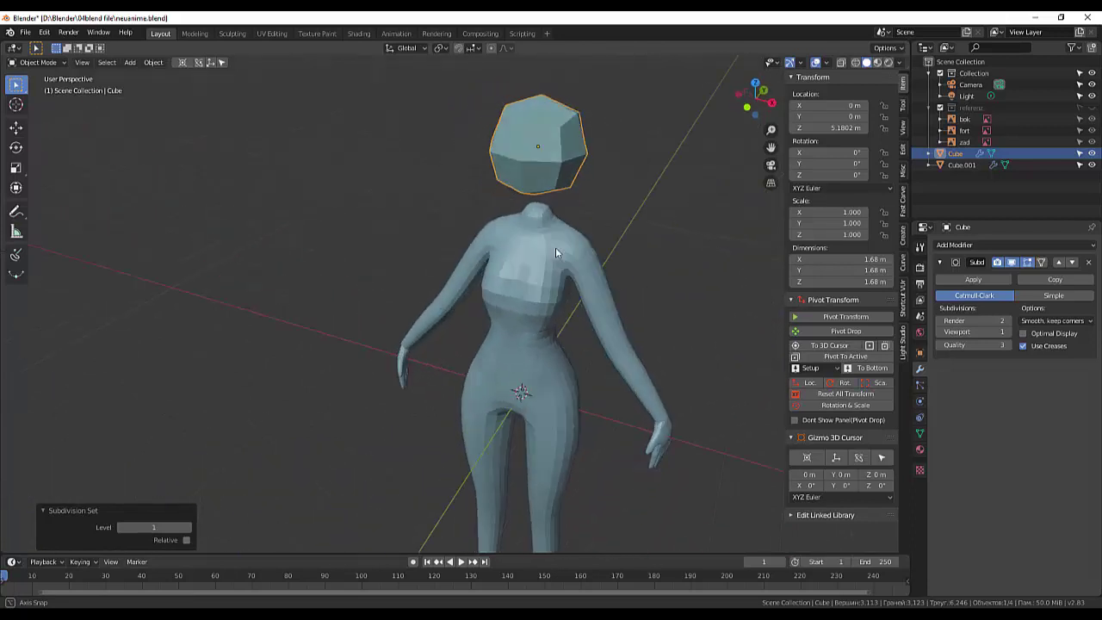
key(s)
click(613, 183)
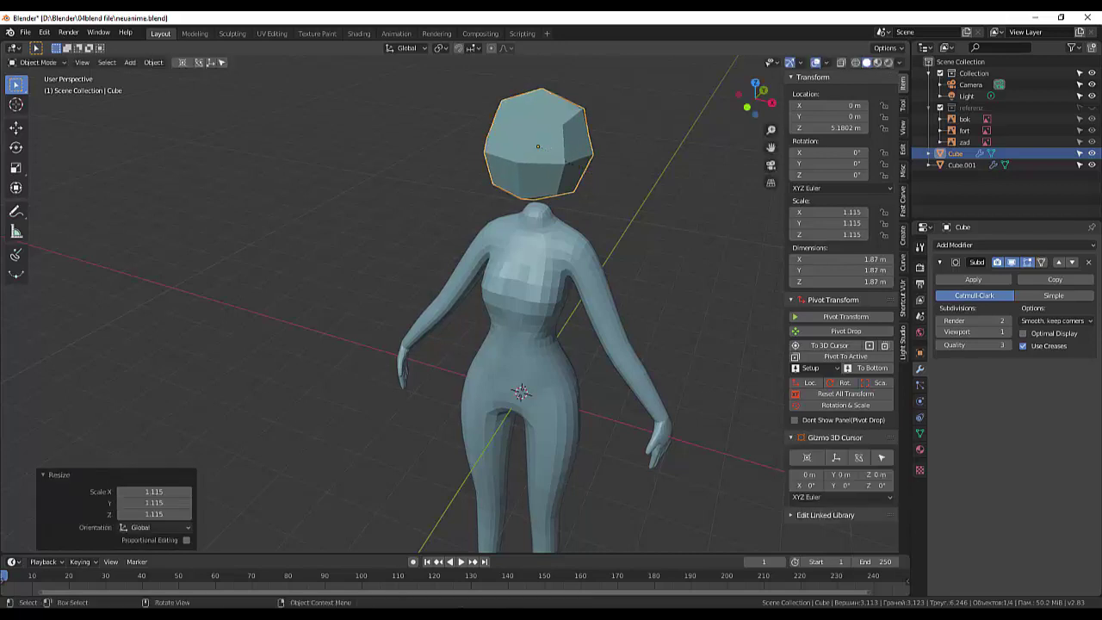
alt+middle_drag(613, 182, 611, 160)
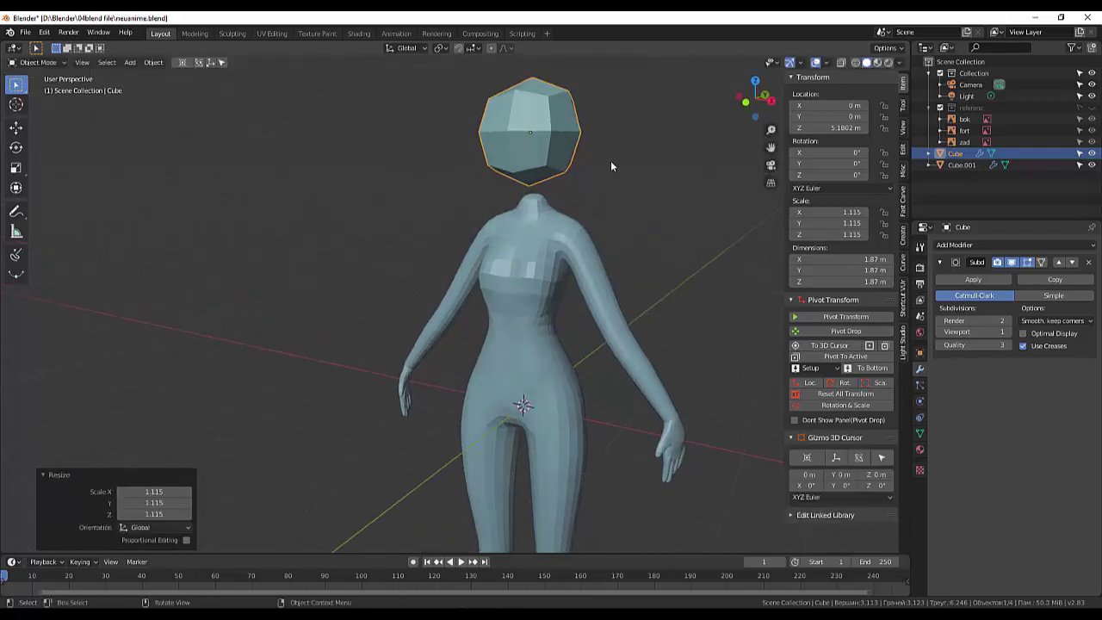
- Lower the head vertically to Z 4.76 m and orbit to a side view
key(g)
key(z)
click(558, 157)
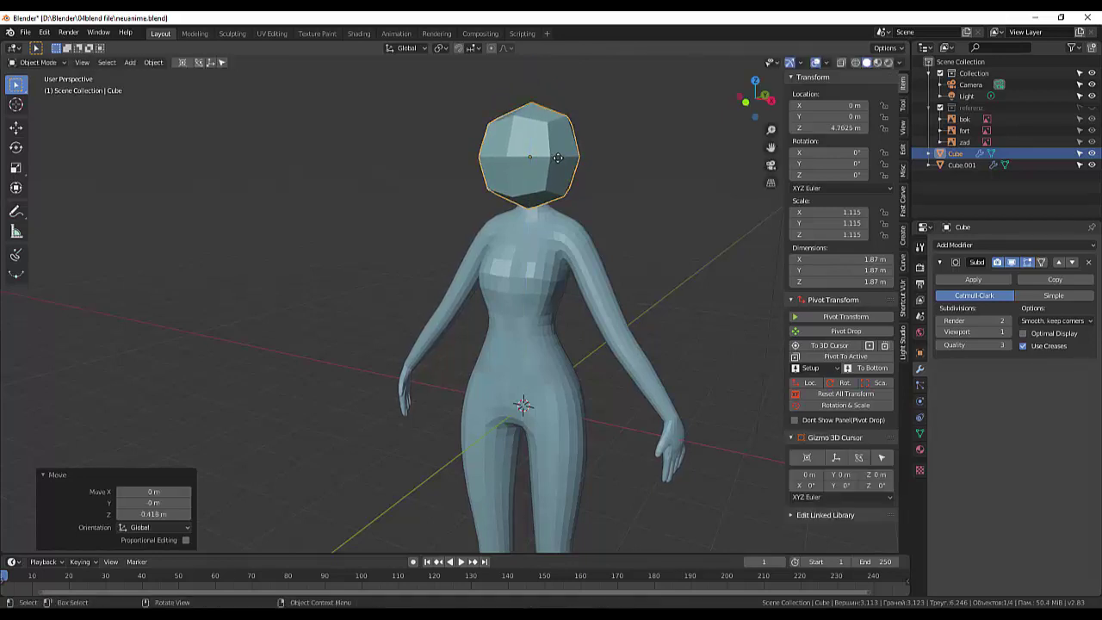
mouse_move(558, 158)
alt+middle_down()
mouse_move(603, 189)
mouse_move(537, 182)
mouse_move(535, 191)
alt+middle_up()
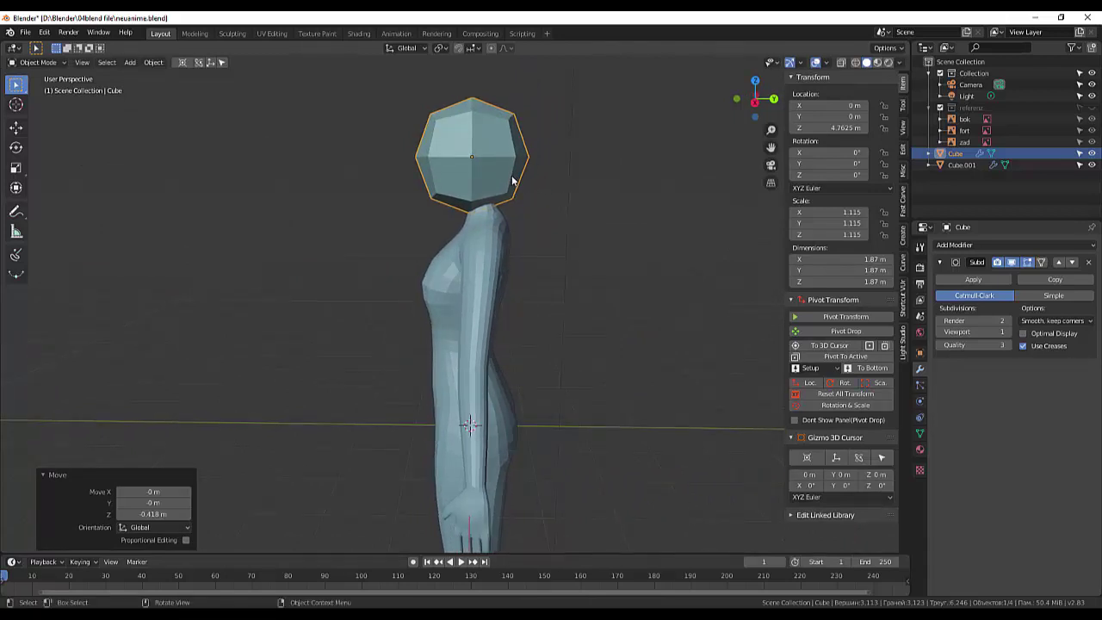
- Nudge the head back over the neck to Y -0.0948 m, Z 4.79 m
click(511, 181)
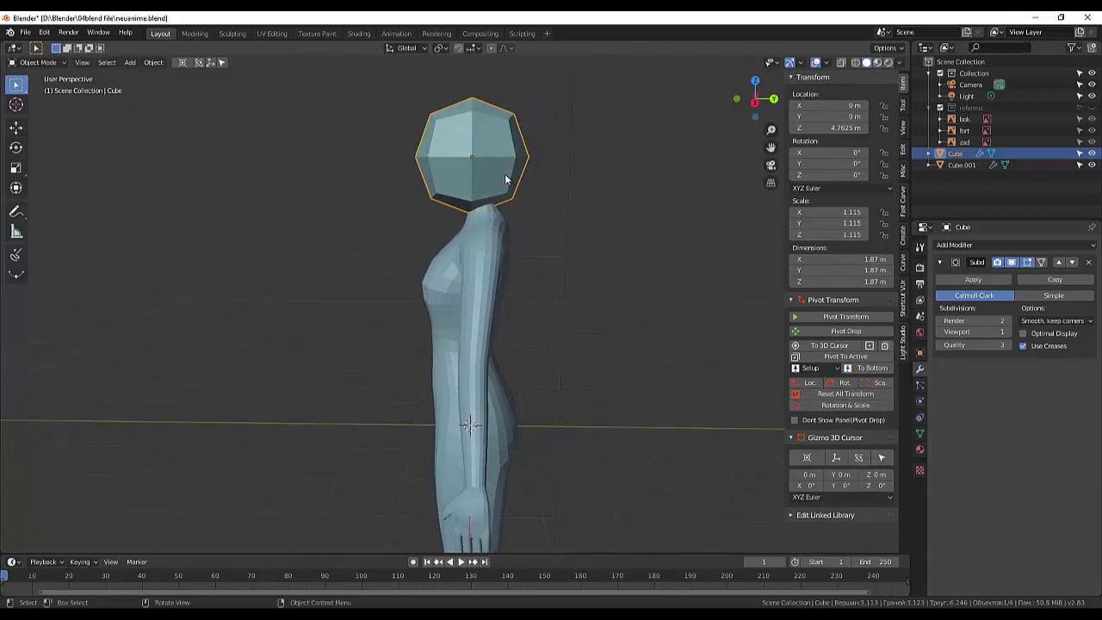
key(g)
click(499, 173)
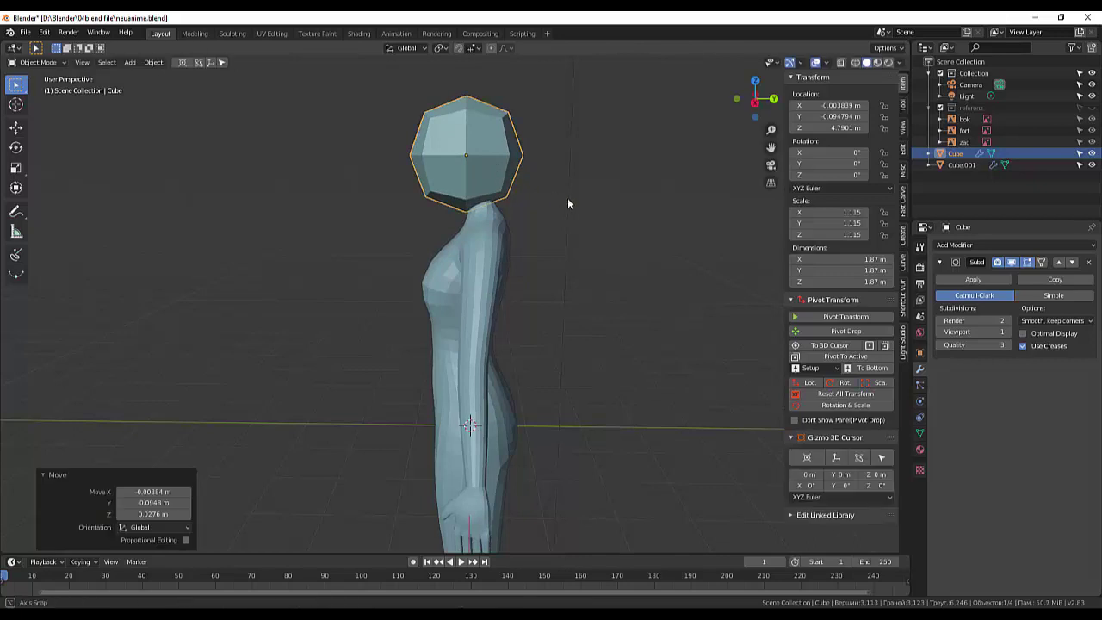
middle_drag(568, 198, 648, 216)
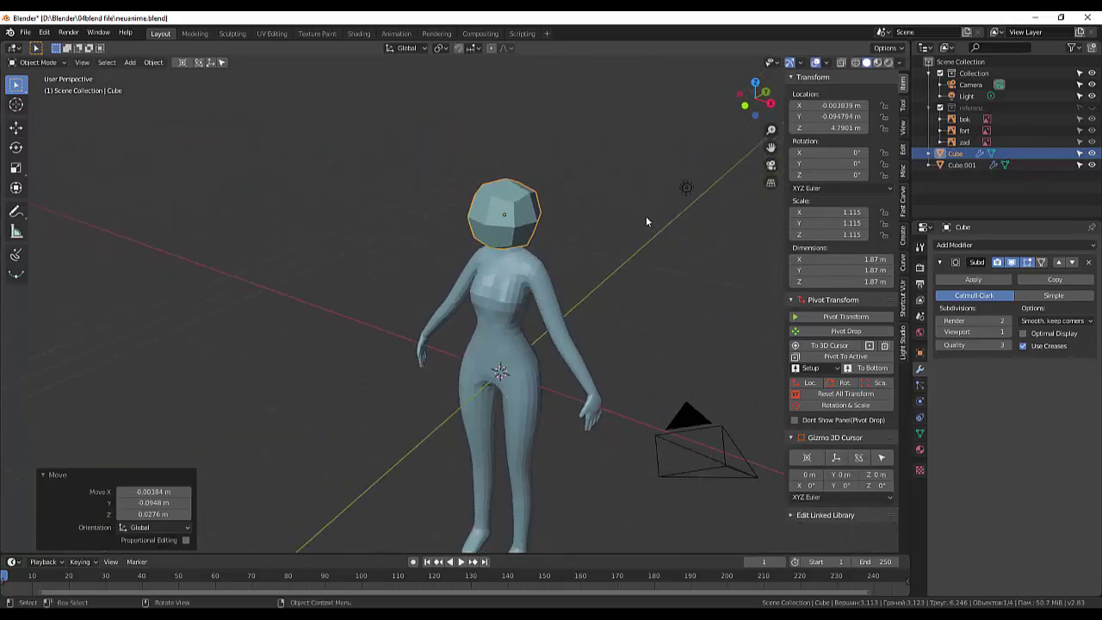
- Apply the head's Subdivision modifier permanently to its mesh
scroll(646, 221, up, 1)
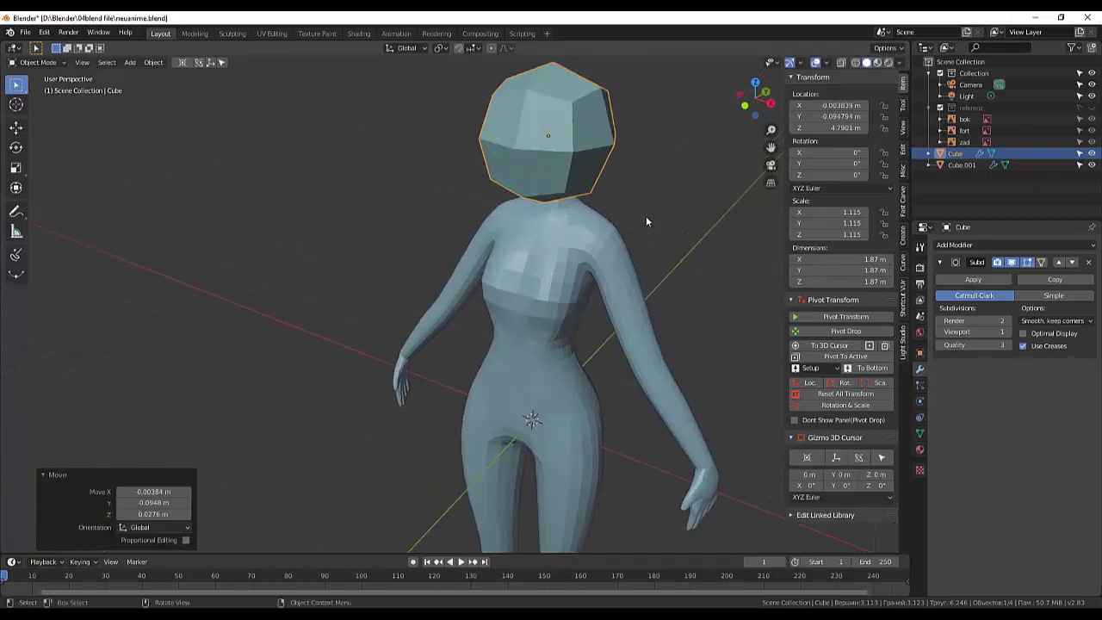
scroll(651, 231, down, 2)
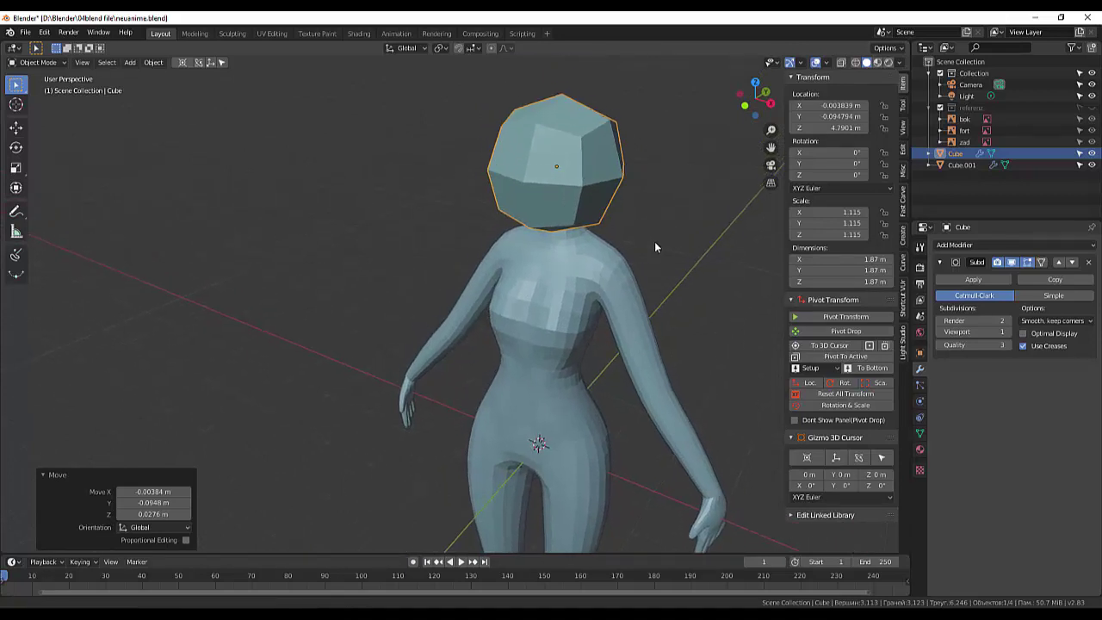
scroll(661, 255, up, 1)
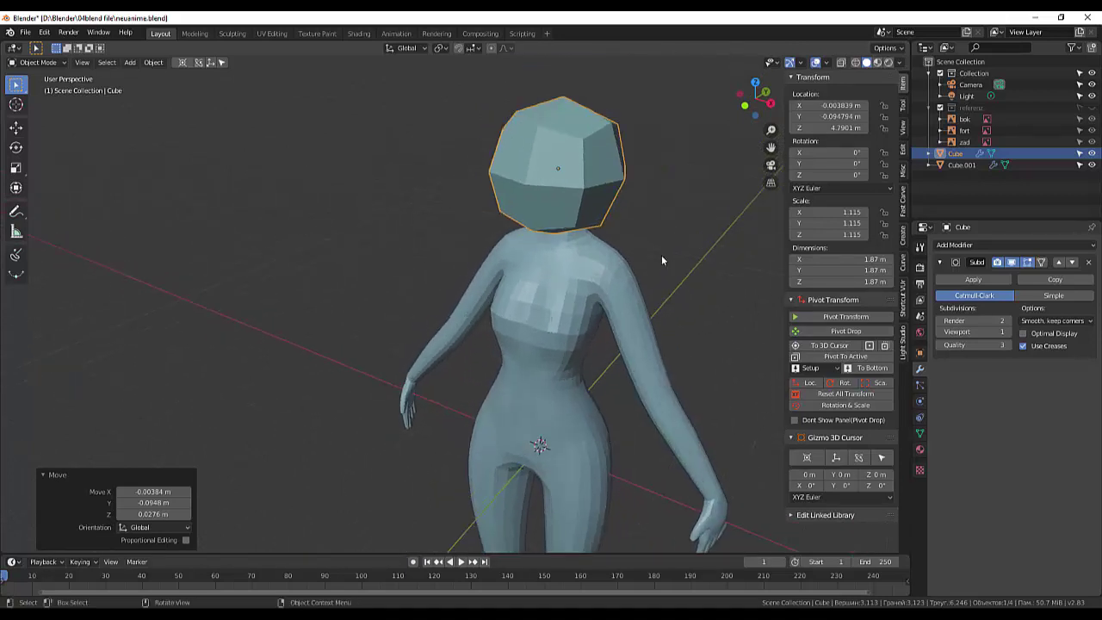
click(971, 279)
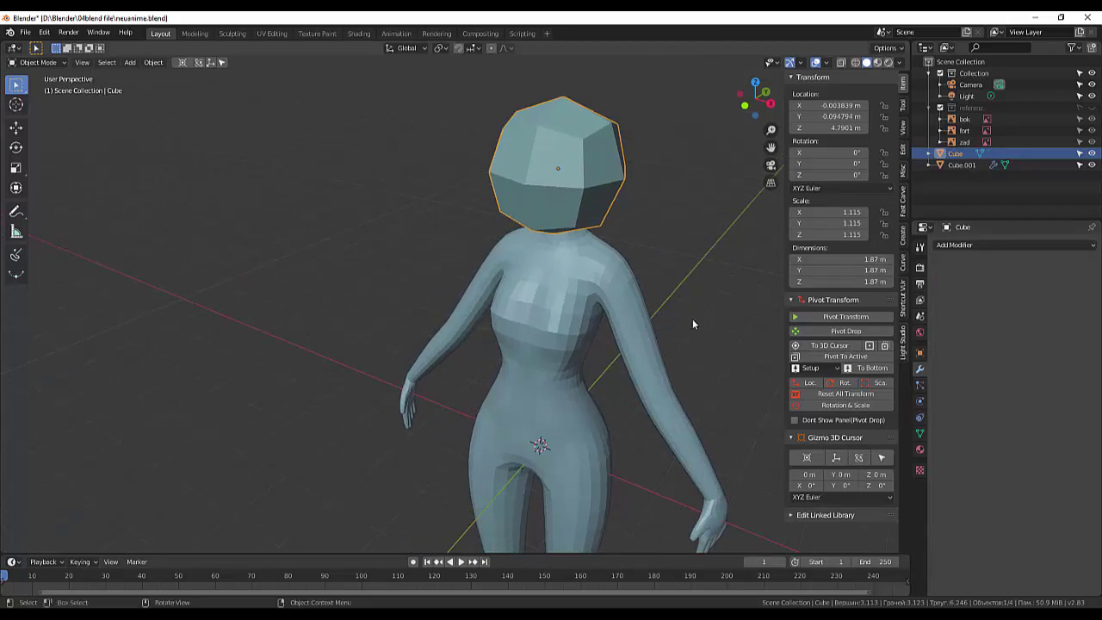